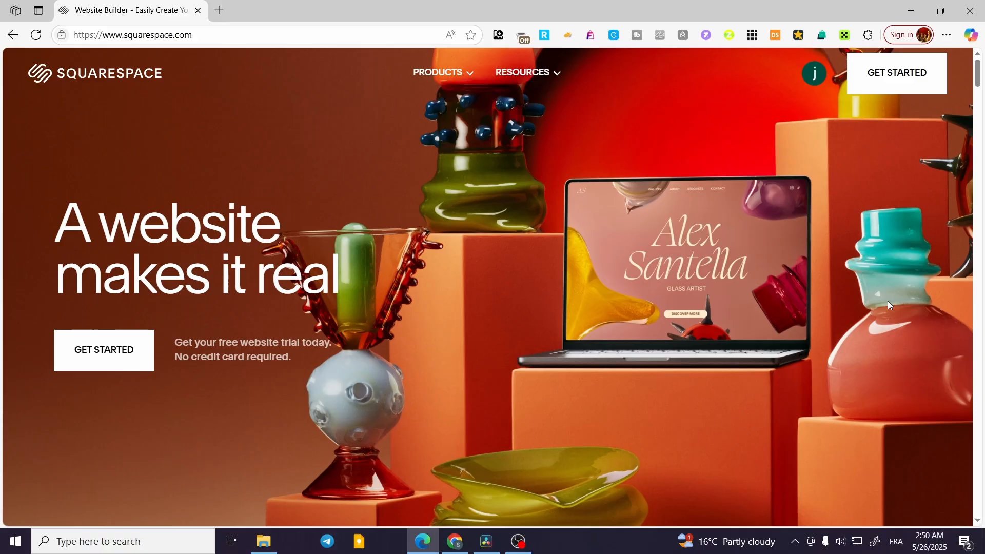
- Open the BBQ website from the account dashboard and start editing its Home page
{"action": "mouse_move", "coordinate": [818, 82]}
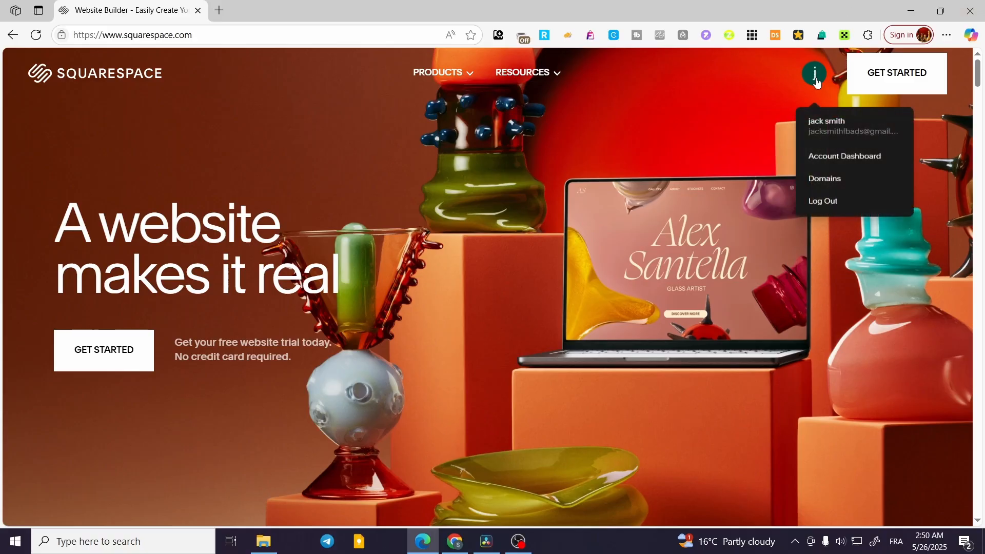
{"action": "left_click", "coordinate": [841, 156]}
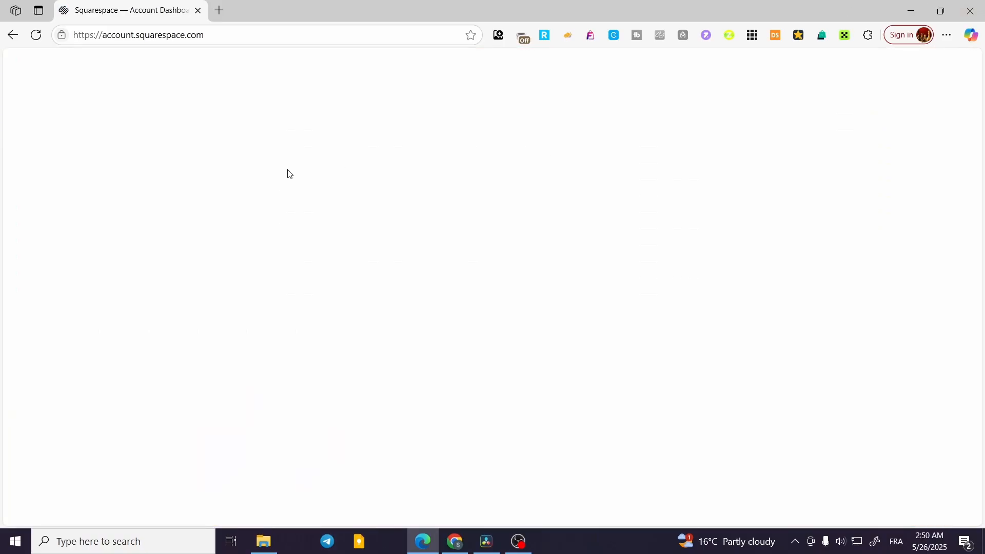
{"action": "left_click", "coordinate": [239, 231]}
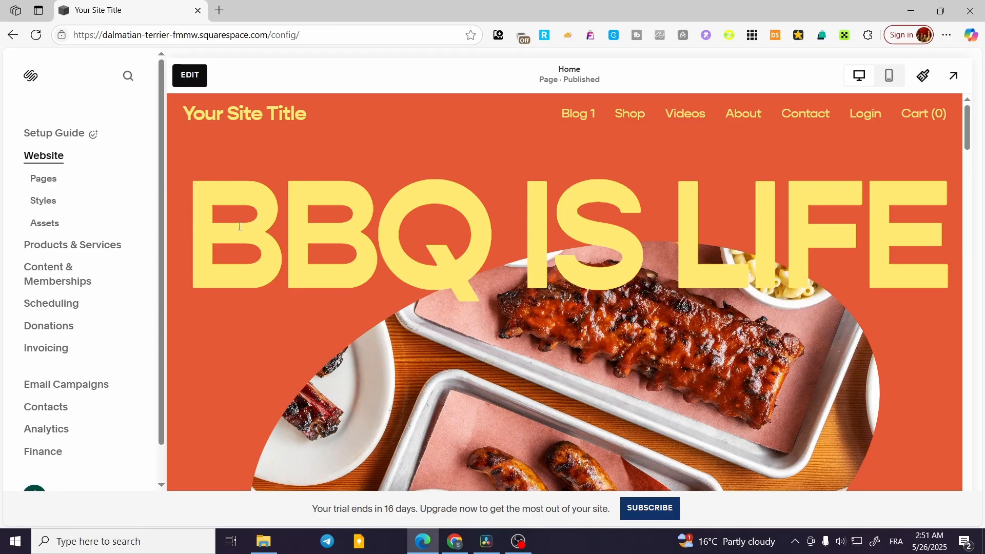
{"action": "left_click", "coordinate": [43, 179]}
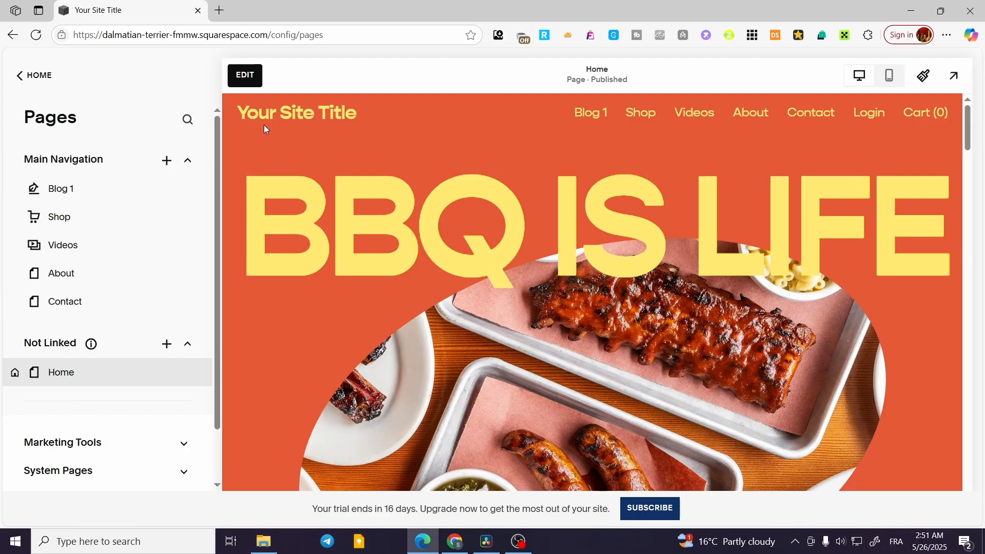
{"action": "left_click", "coordinate": [247, 75]}
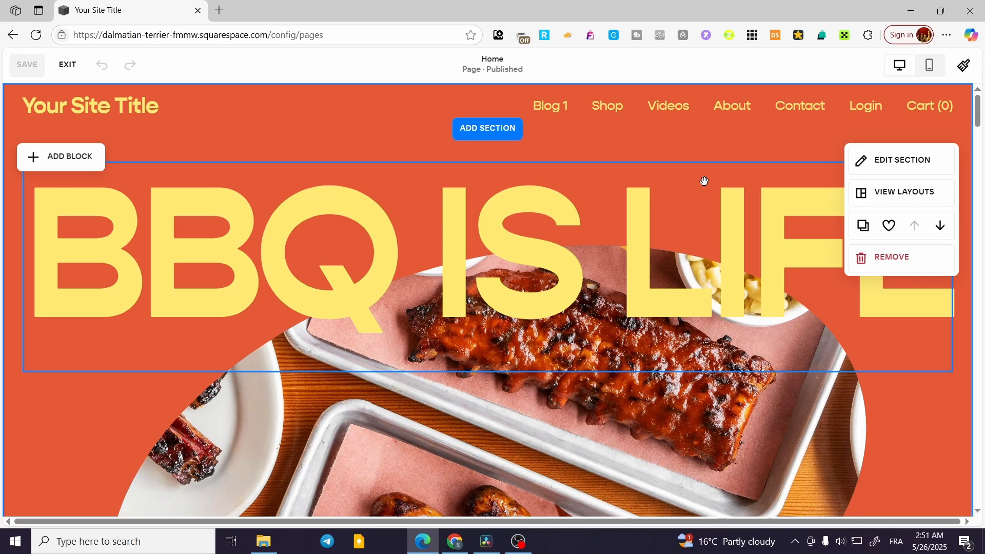
- Add a blank section between the hero image and the "BBQ Sauce. Just monfils." section
{"action": "scroll", "coordinate": [702, 179], "scroll_direction": "down", "scroll_amount": 10}
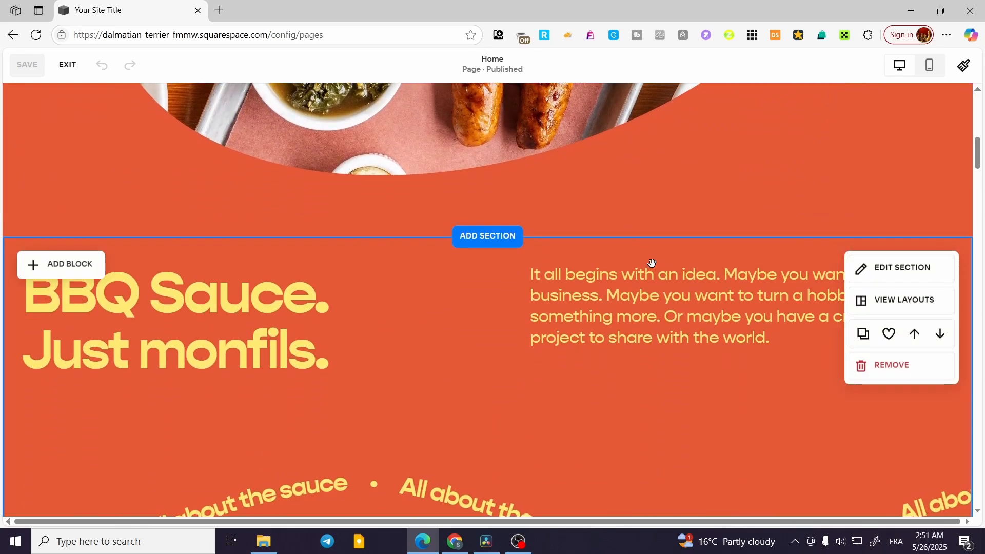
{"action": "scroll", "coordinate": [500, 257], "scroll_direction": "up", "scroll_amount": 1}
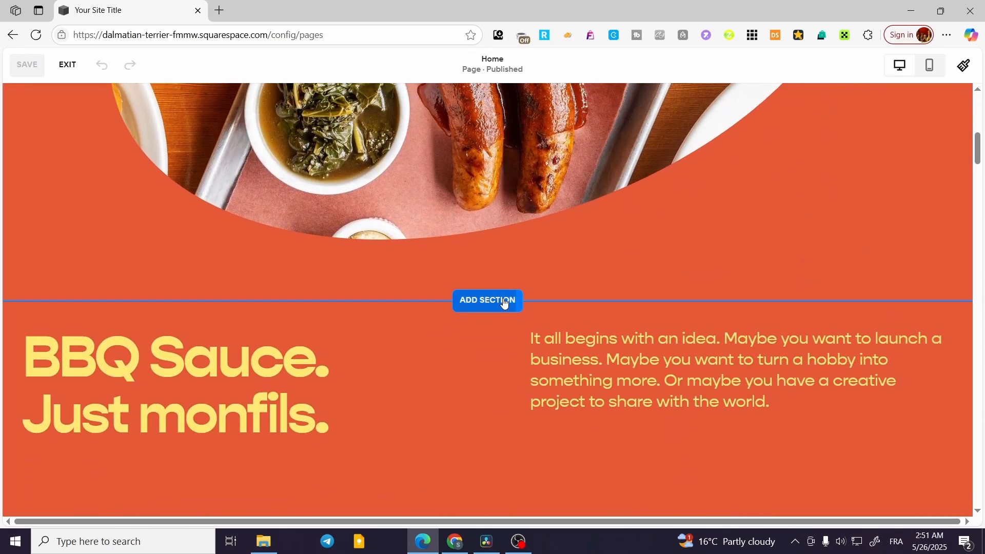
{"action": "left_click", "coordinate": [505, 303]}
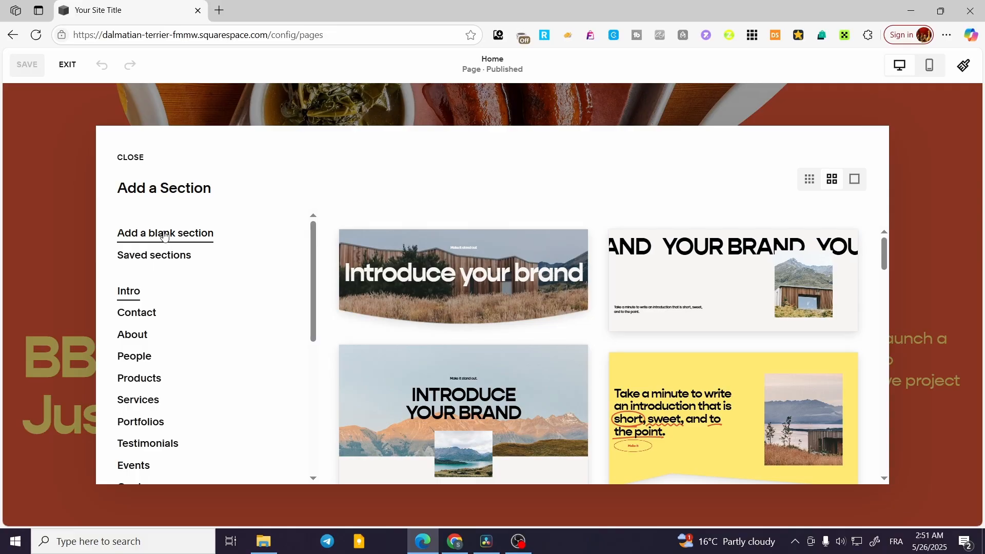
{"action": "left_click", "coordinate": [165, 234]}
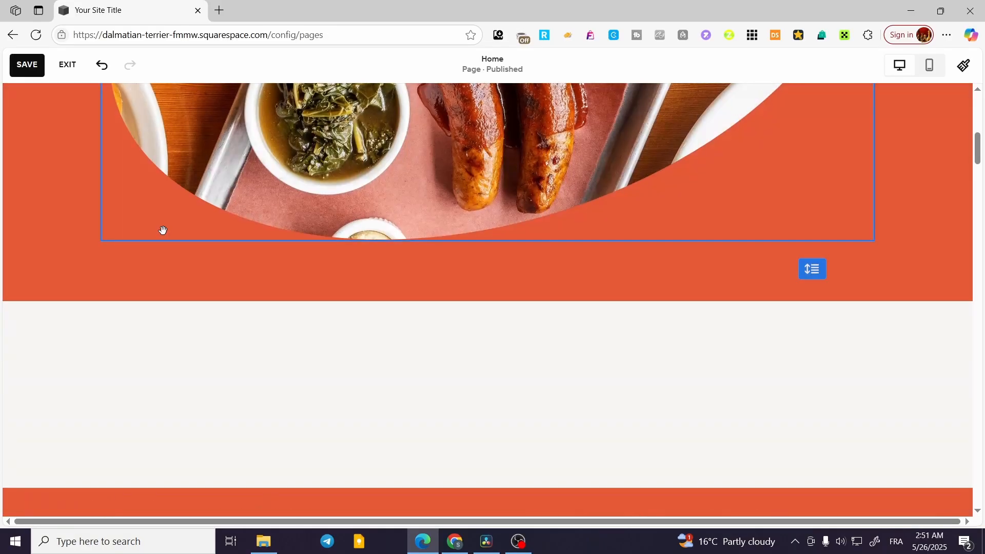
{"action": "scroll", "coordinate": [578, 314], "scroll_direction": "down", "scroll_amount": 2}
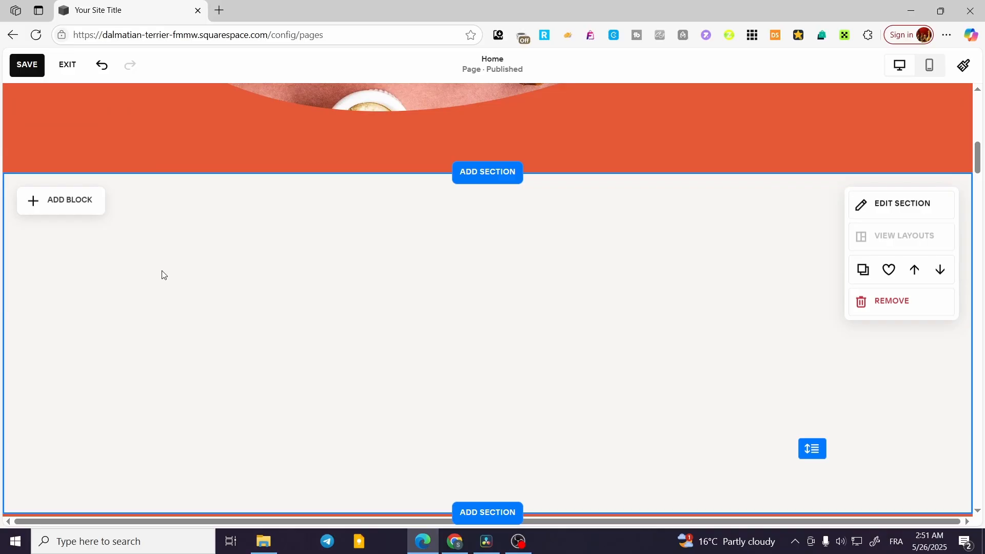
{"action": "scroll", "coordinate": [162, 275], "scroll_direction": "down", "scroll_amount": 1}
{"action": "scroll", "coordinate": [162, 274], "scroll_direction": "up", "scroll_amount": 1}
- Add a text block to the blank section and move it to about the middle of the section
{"action": "left_click", "coordinate": [84, 211]}
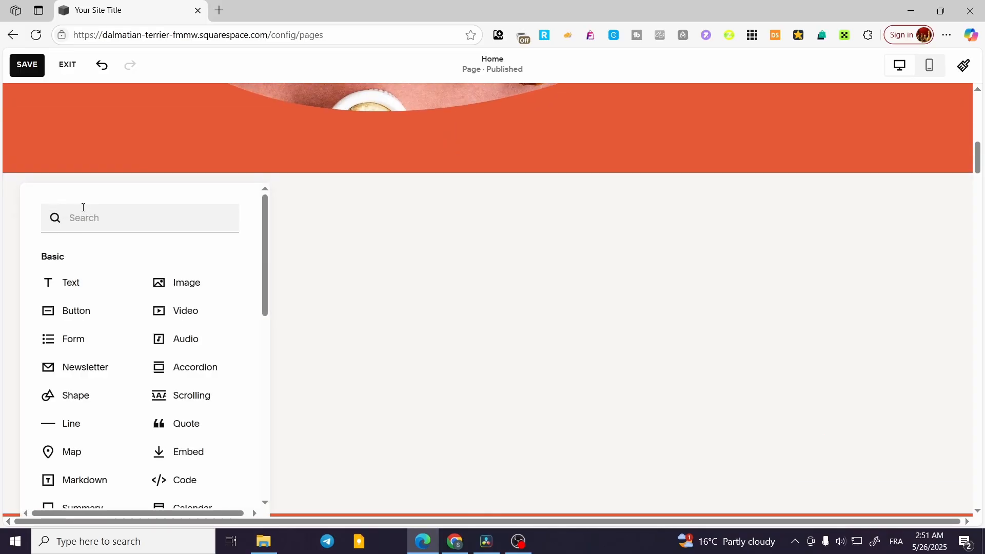
{"action": "left_click", "coordinate": [71, 281]}
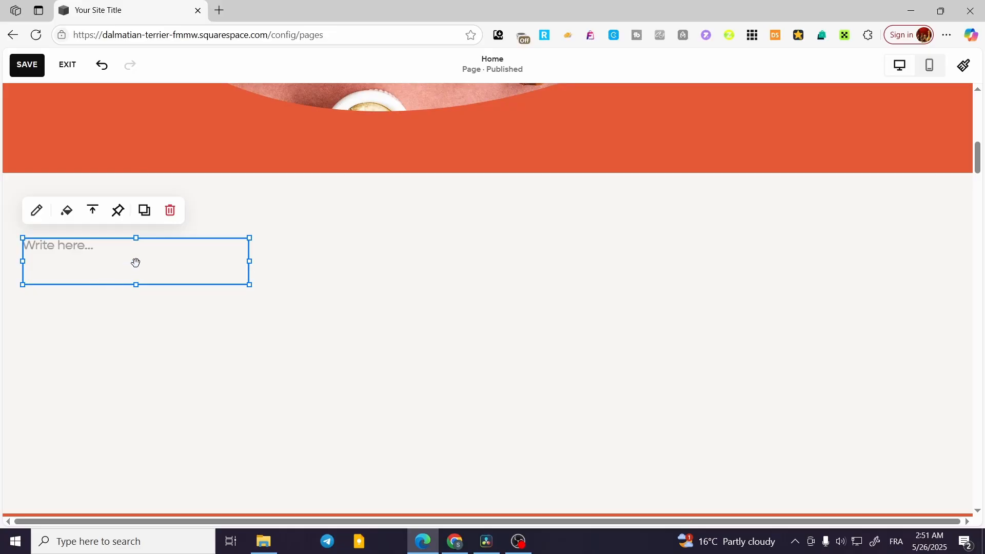
{"action": "left_click_drag", "start_coordinate": [134, 262], "coordinate": [548, 297]}
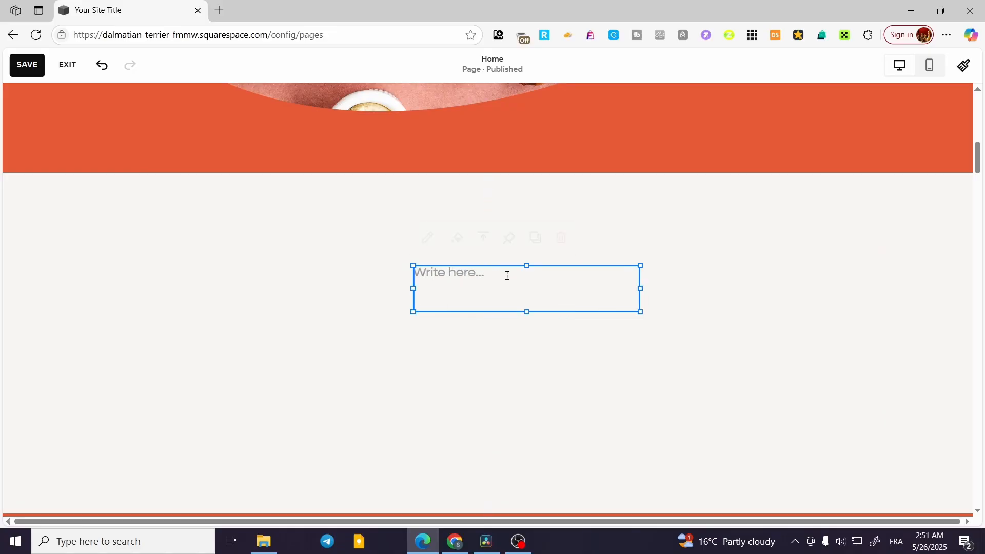
{"action": "left_click", "coordinate": [473, 278]}
{"action": "type", "text": "Here"}
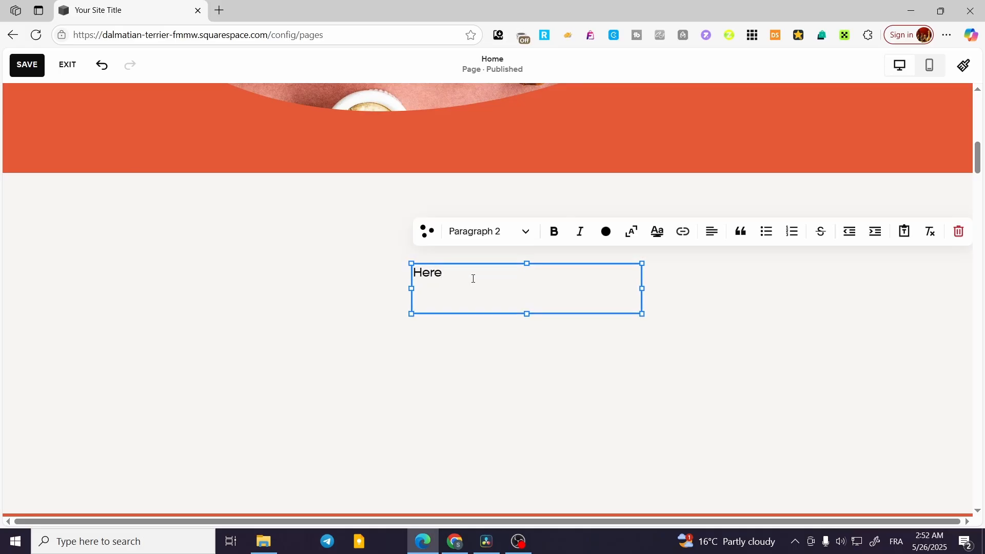
{"action": "left_click_drag", "start_coordinate": [473, 278], "coordinate": [391, 279]}
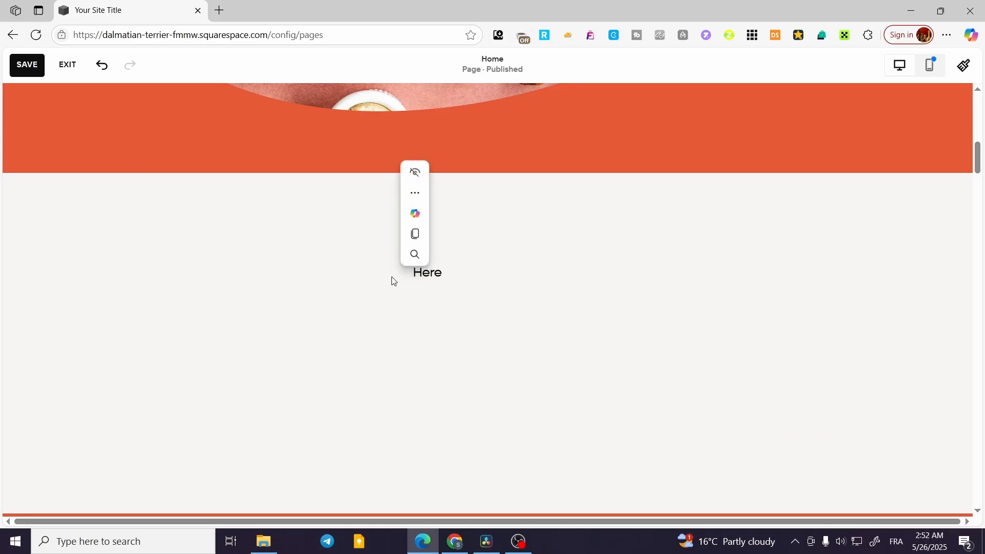
{"action": "left_click", "coordinate": [415, 255]}
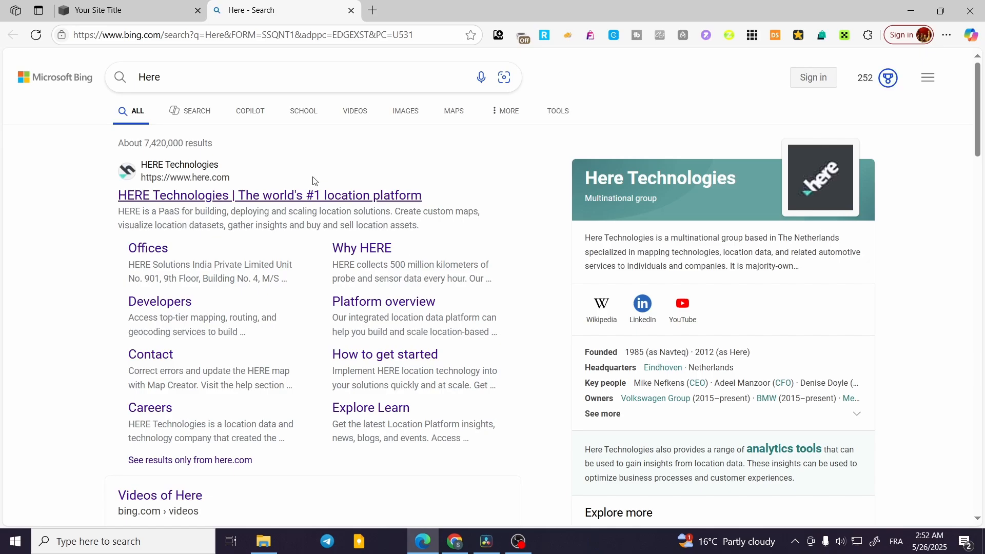
{"action": "left_click", "coordinate": [353, 11]}
- Enter "Test Text Here" as the text block's entire content
{"action": "left_click", "coordinate": [484, 288]}
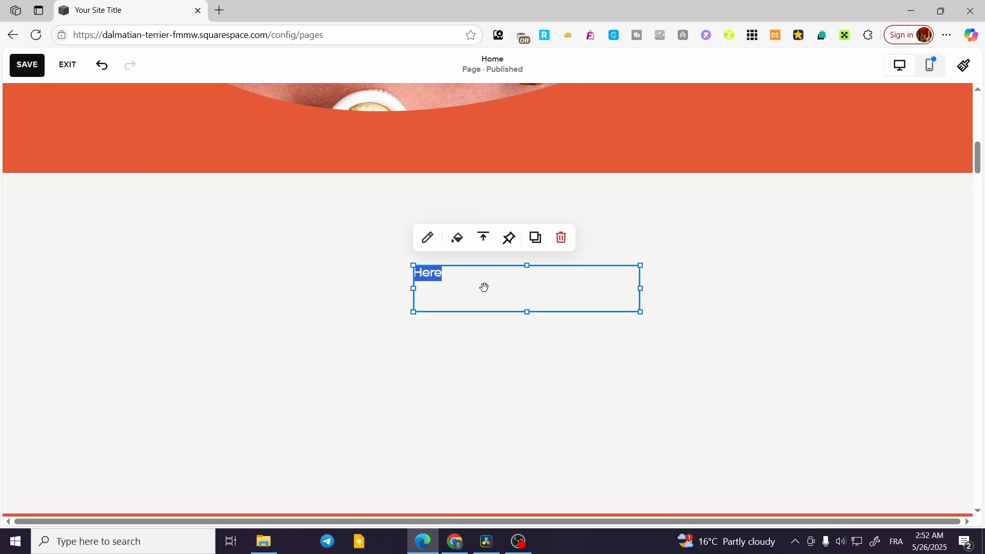
{"action": "left_click", "coordinate": [443, 273]}
{"action": "left_click_drag", "start_coordinate": [443, 274], "coordinate": [407, 271]}
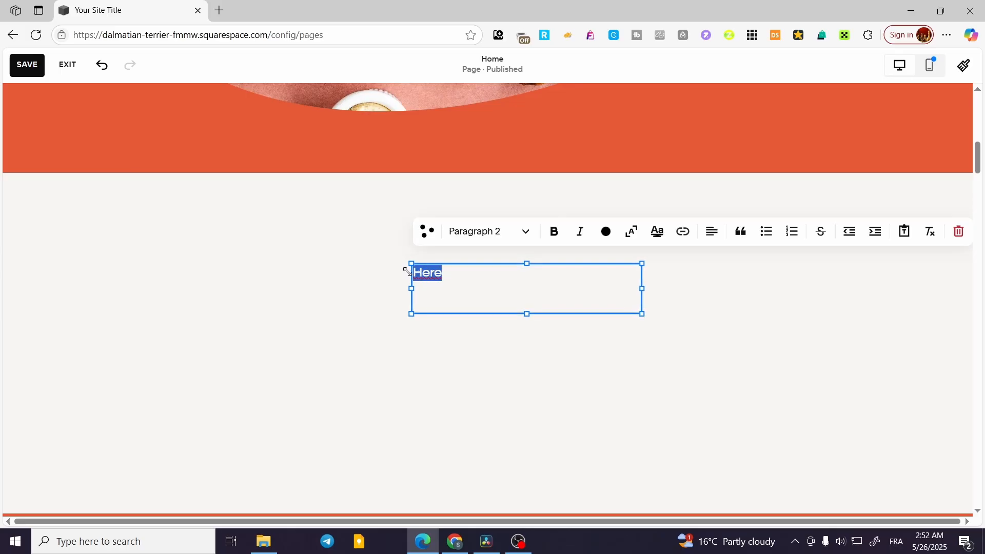
{"action": "type", "text": "Test Text"}
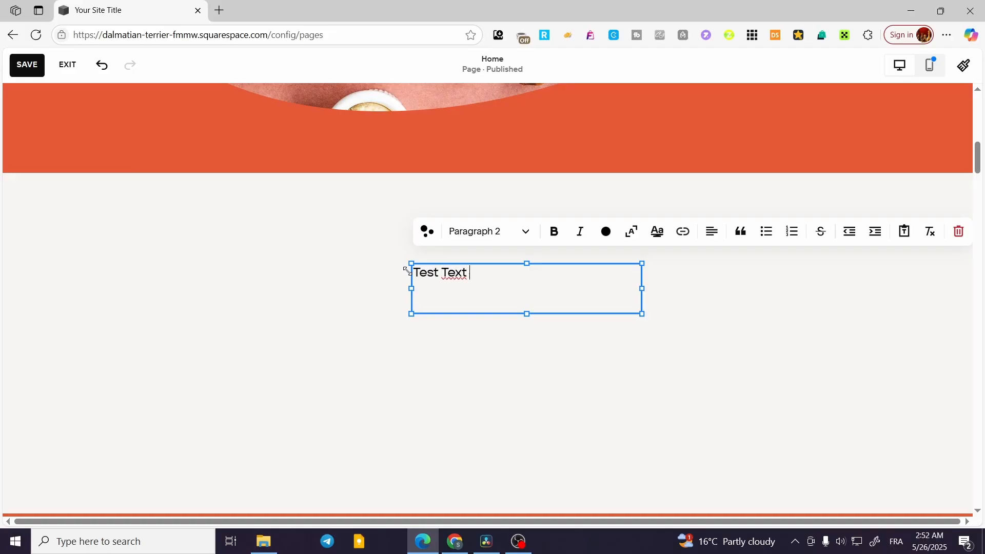
{"action": "type", "text": " Here"}
- Center-align "Test Text Here" within its text block
{"action": "left_click", "coordinate": [712, 231]}
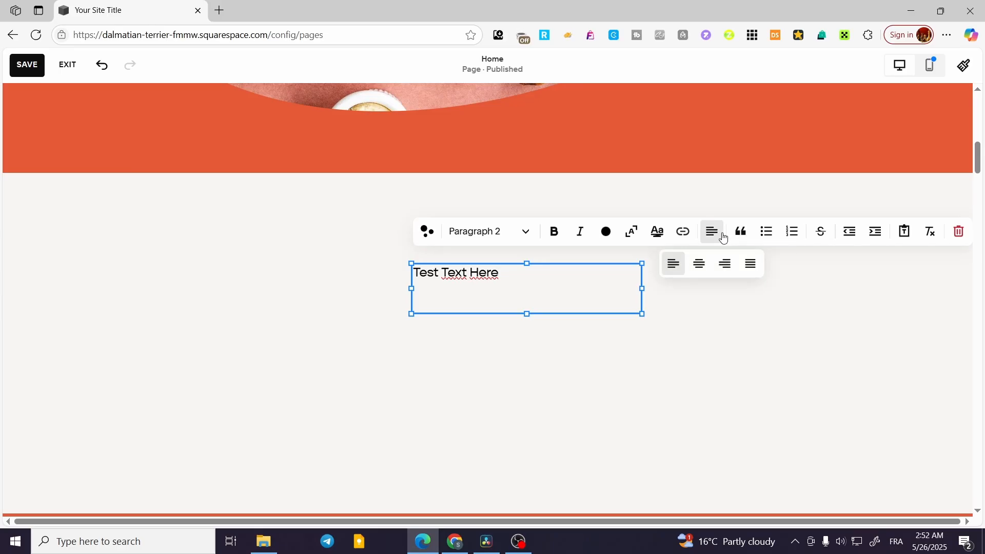
{"action": "left_click", "coordinate": [700, 265]}
{"action": "left_click", "coordinate": [709, 349]}
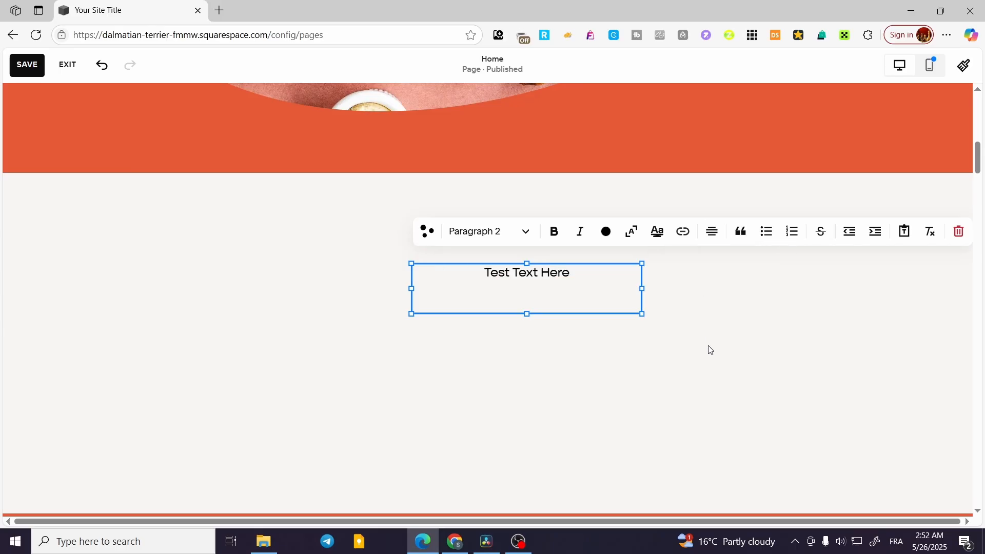
{"action": "left_click", "coordinate": [580, 285]}
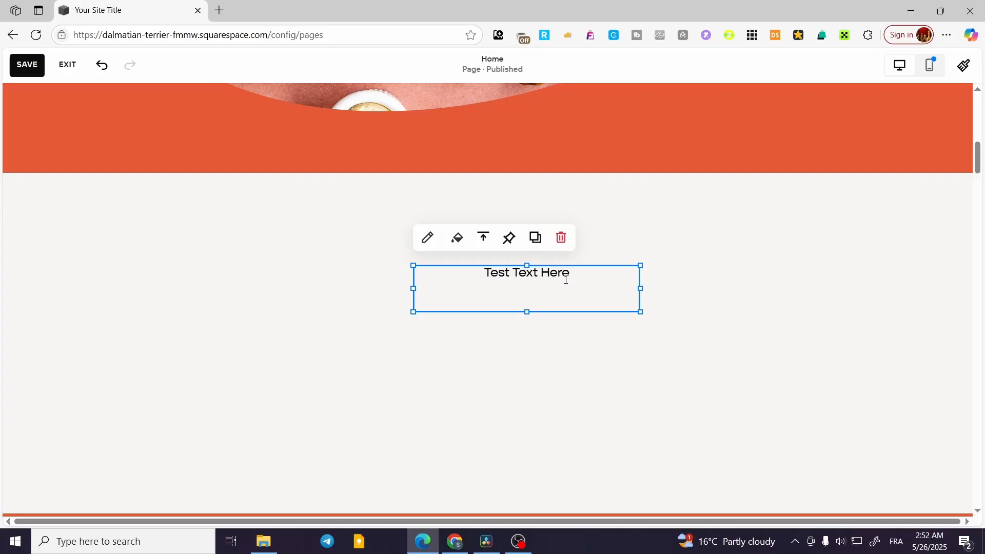
{"action": "left_click", "coordinate": [571, 280]}
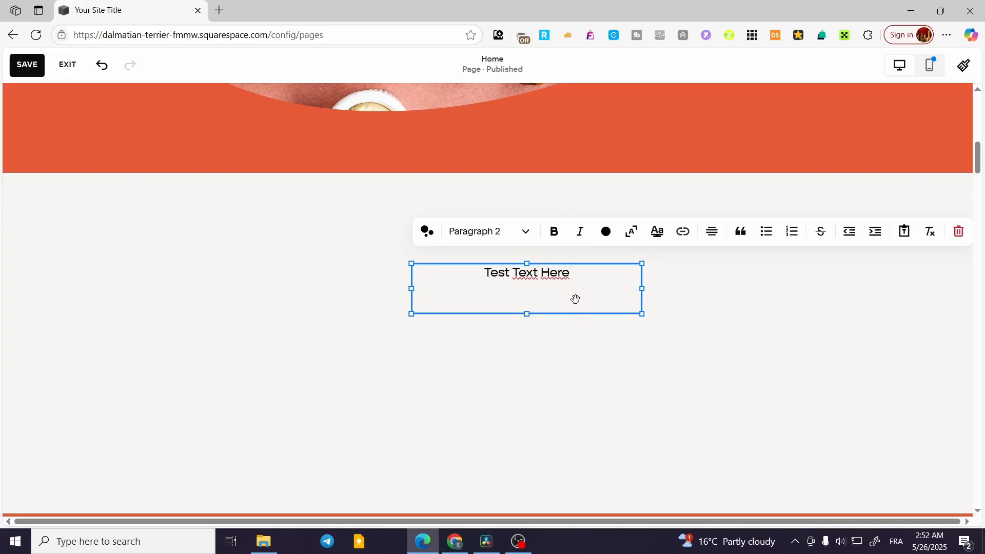
{"action": "left_click", "coordinate": [575, 298]}
{"action": "left_click", "coordinate": [625, 373]}
- Turn on text scaling so that "Test Text Here" fills the width of its block
{"action": "left_click", "coordinate": [541, 286]}
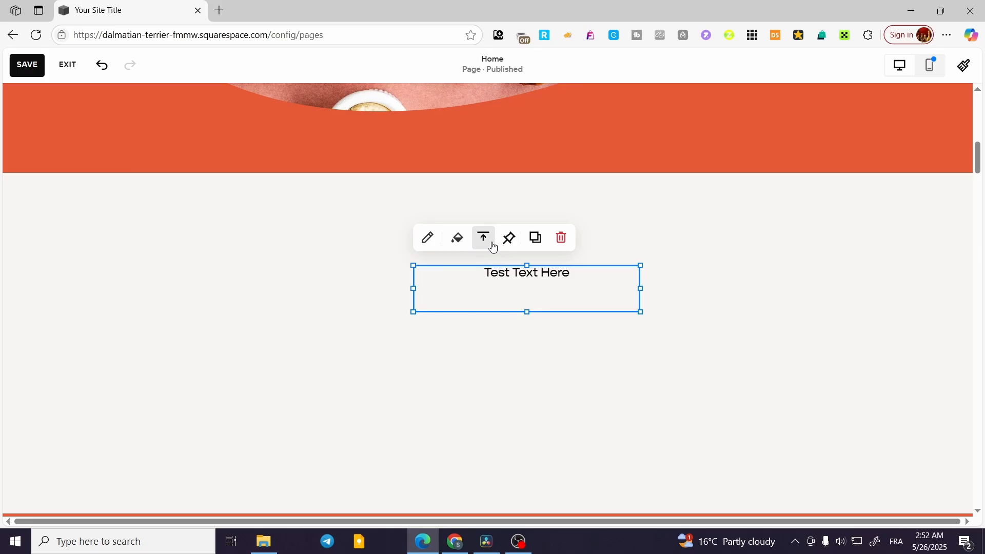
{"action": "left_click", "coordinate": [430, 239]}
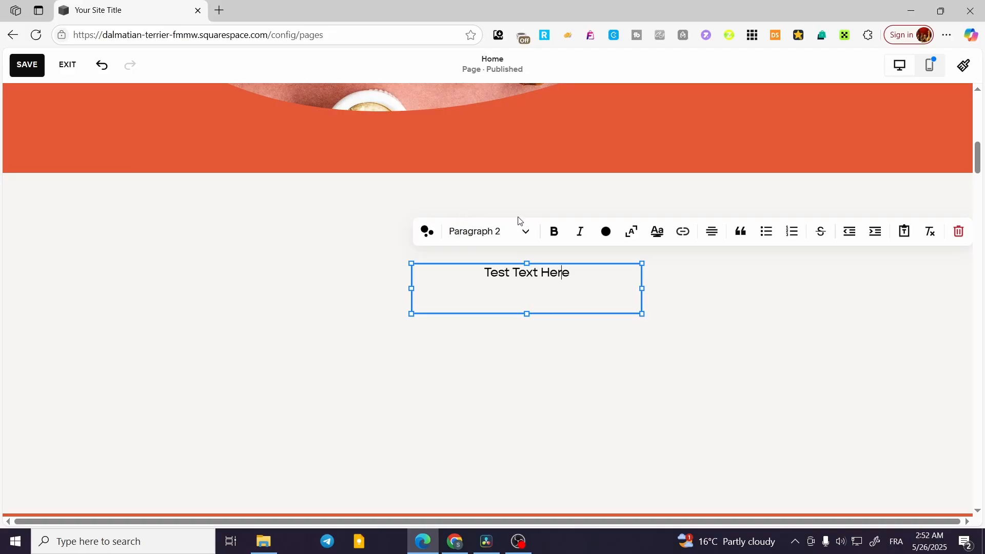
{"action": "left_click", "coordinate": [604, 235]}
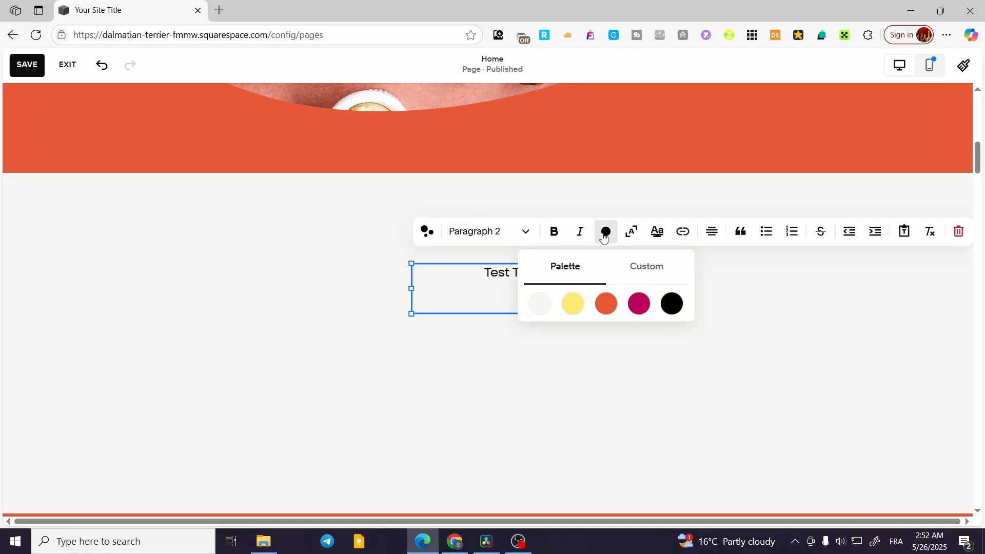
{"action": "left_click", "coordinate": [631, 234]}
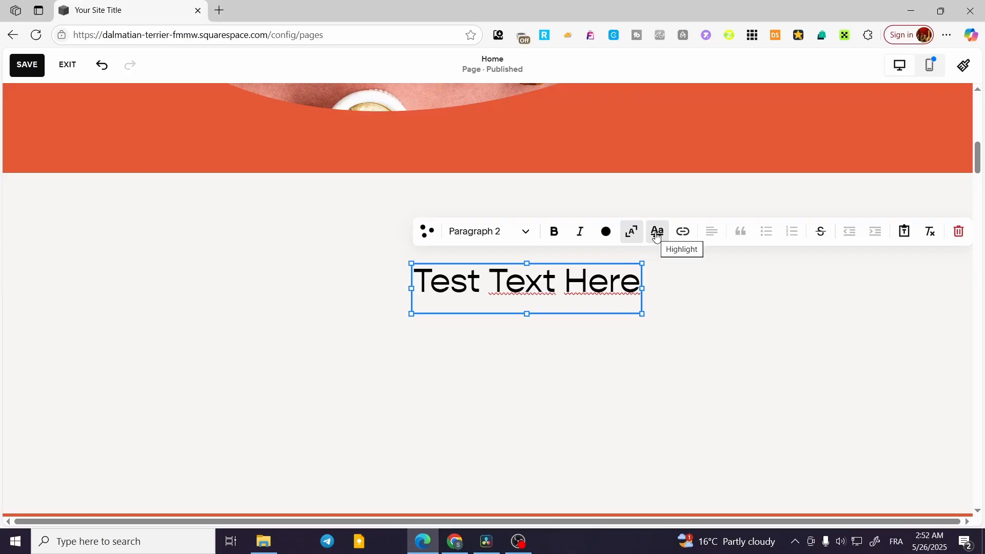
- Apply a highlight to the word "Here" in the scaled text
{"action": "left_click", "coordinate": [655, 231]}
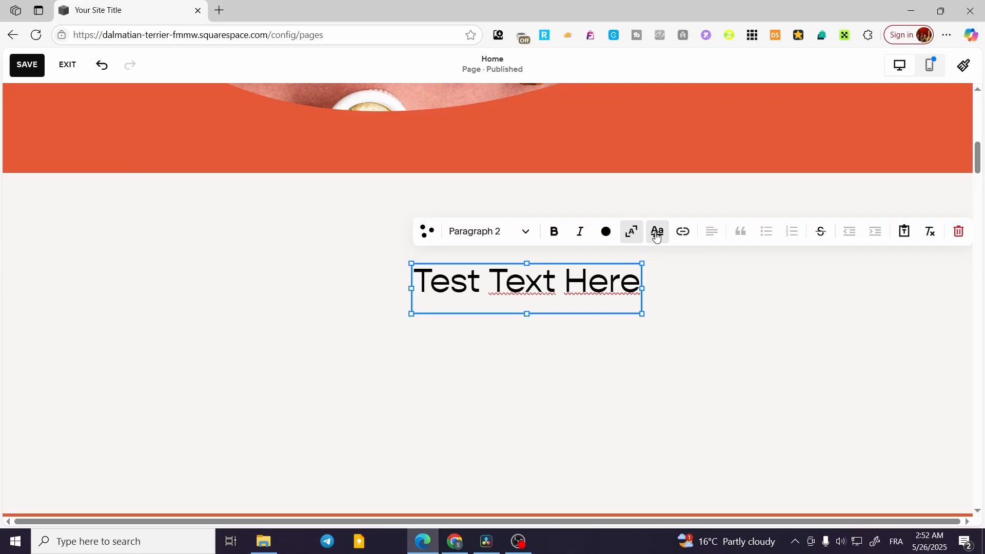
{"action": "left_click", "coordinate": [616, 341]}
{"action": "double_click", "coordinate": [568, 279]}
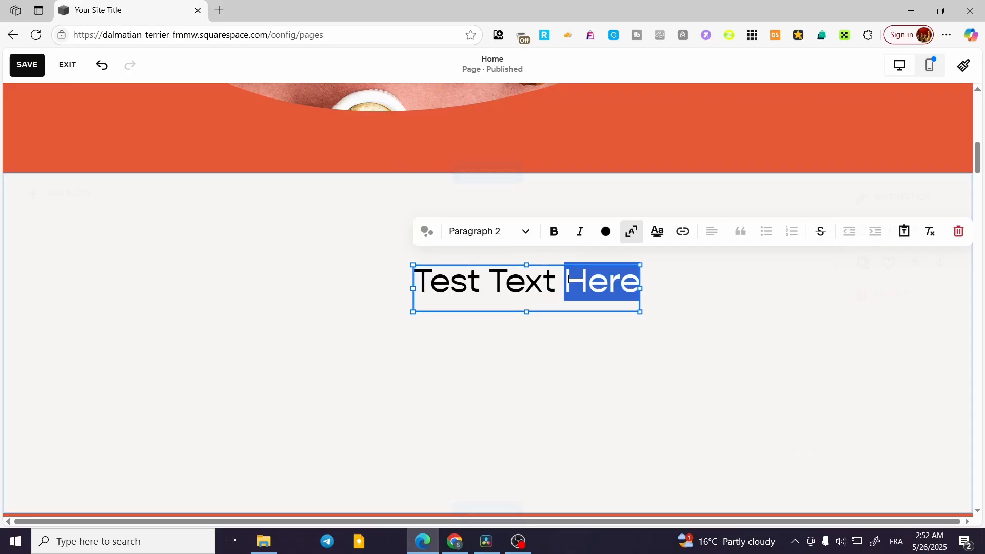
{"action": "left_click", "coordinate": [659, 231]}
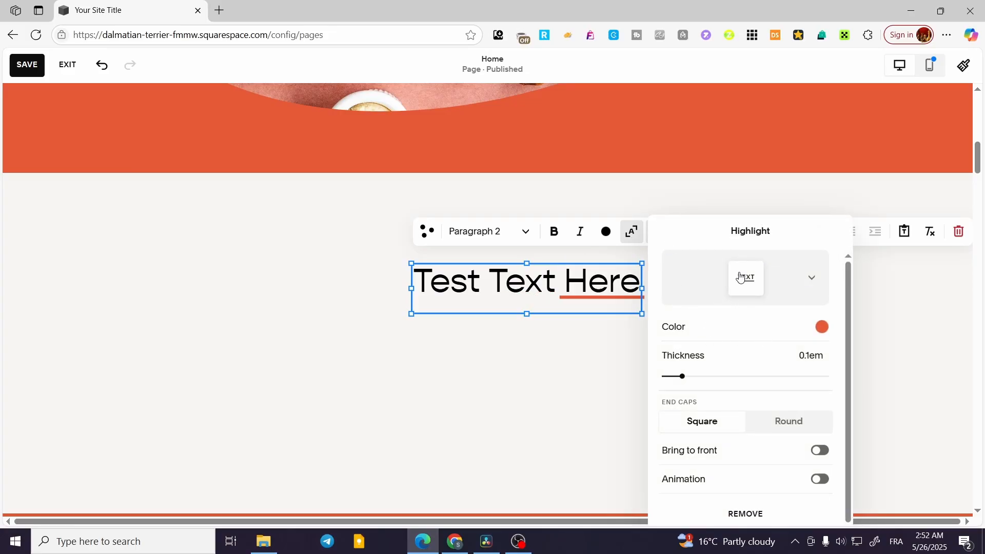
- Try the scribbled, brushed, solid-fill, circled and double underline highlight styles on the word "Here"
{"action": "left_click", "coordinate": [802, 272]}
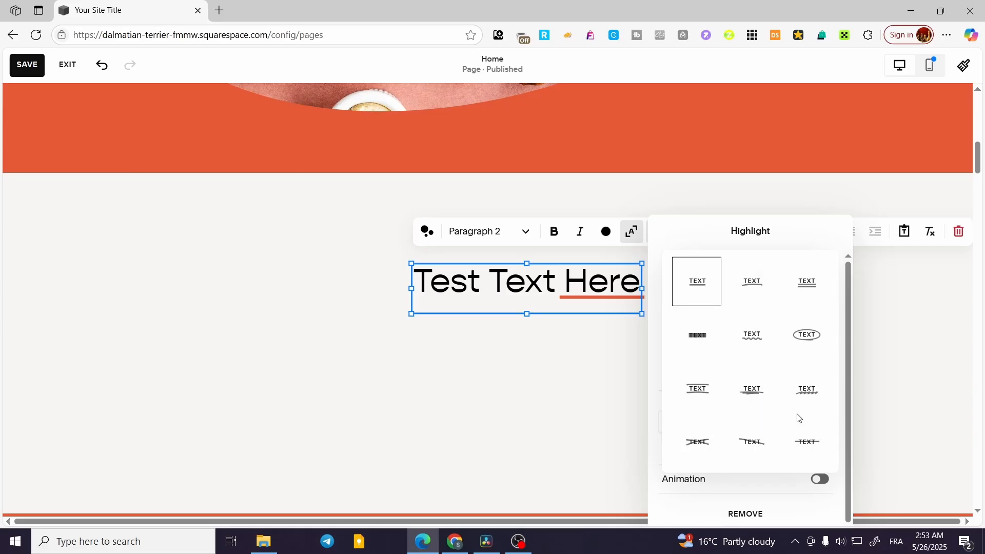
{"action": "left_click", "coordinate": [808, 390]}
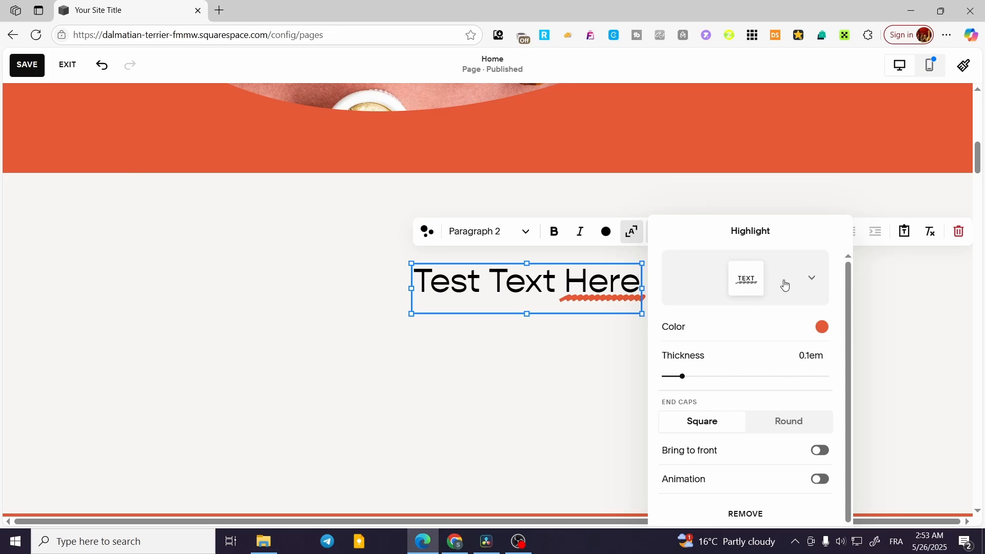
{"action": "left_click", "coordinate": [785, 286]}
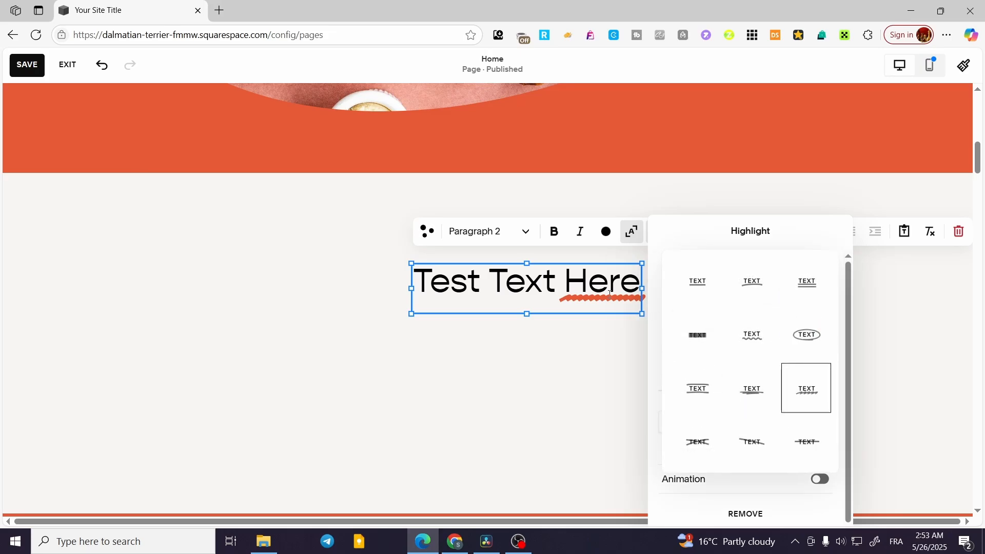
{"action": "left_click", "coordinate": [744, 389]}
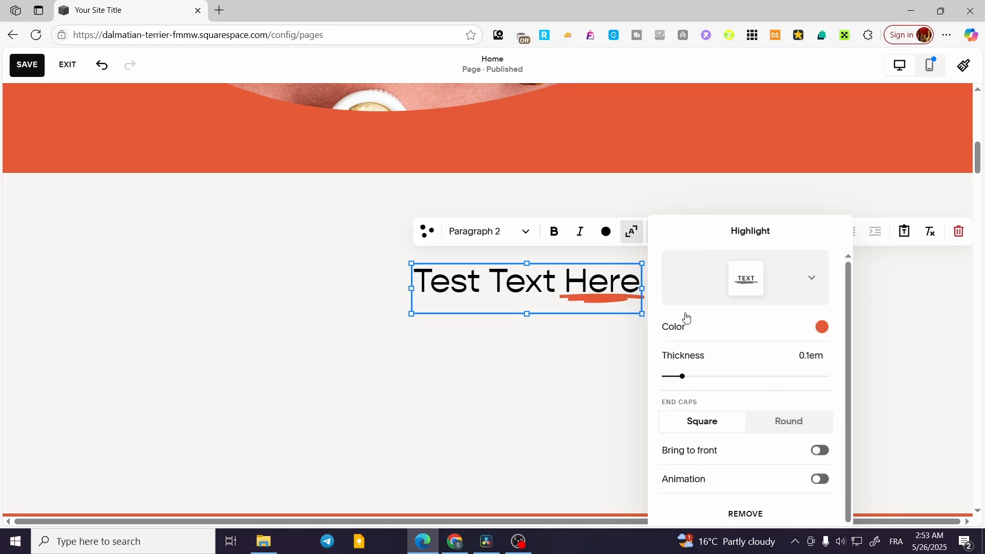
{"action": "left_click", "coordinate": [797, 277]}
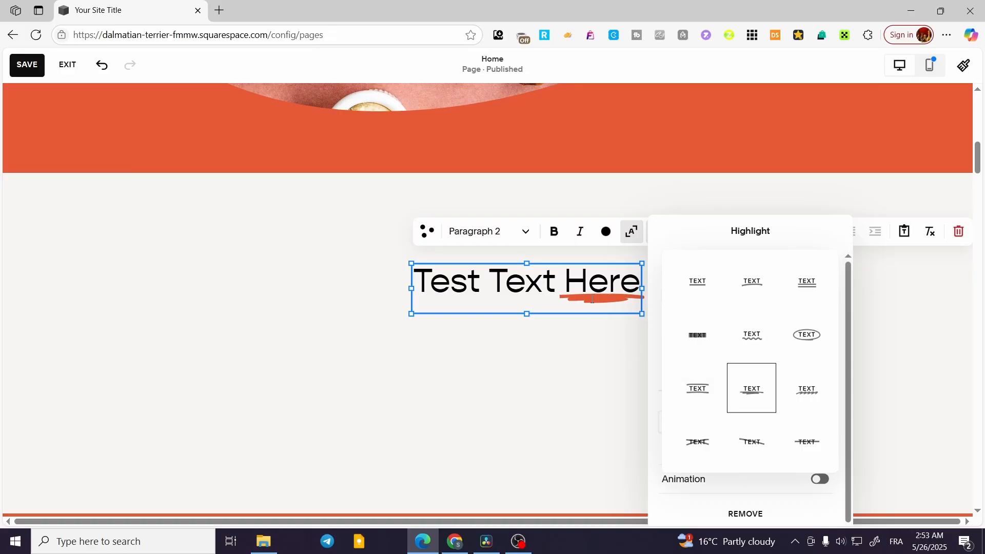
{"action": "left_click", "coordinate": [696, 335]}
{"action": "left_click", "coordinate": [822, 287]}
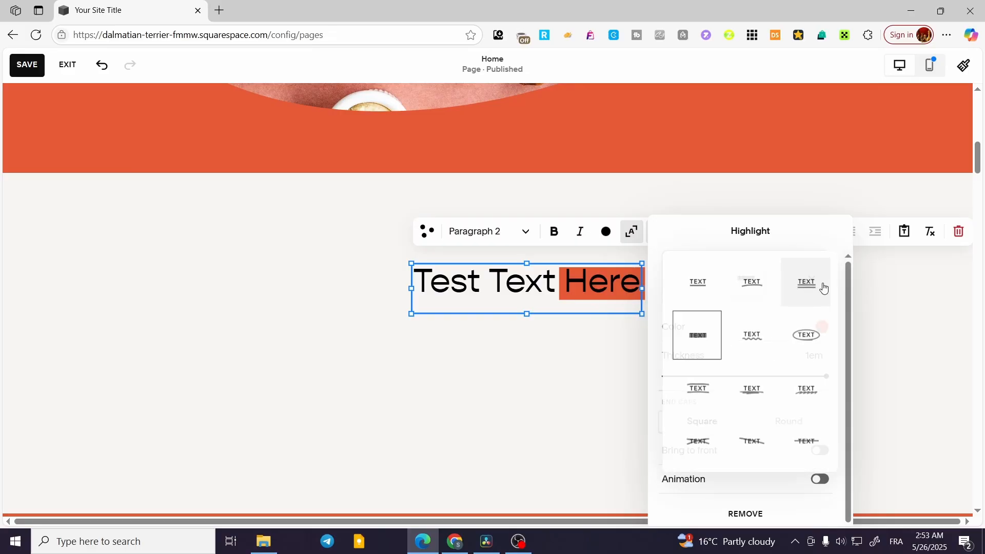
{"action": "left_click", "coordinate": [806, 336]}
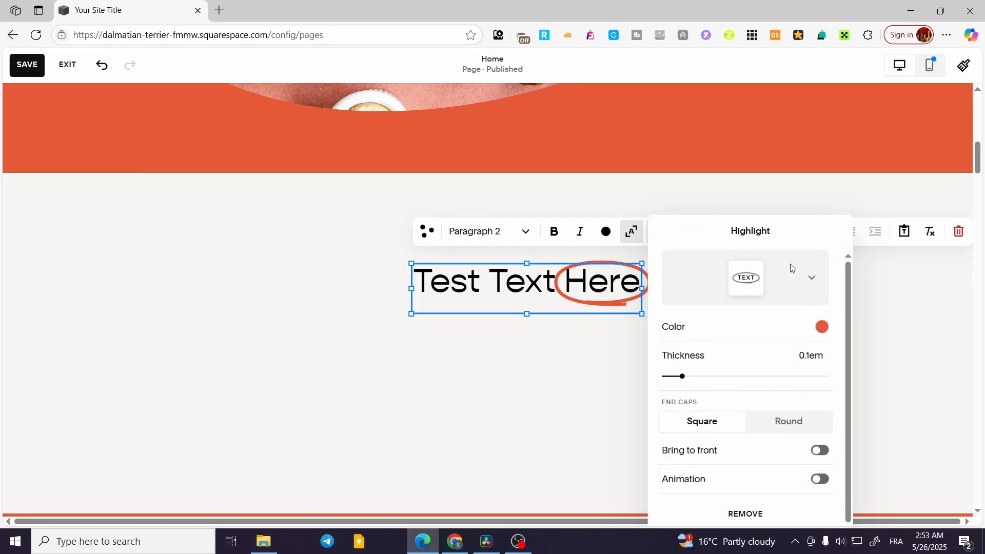
{"action": "left_click", "coordinate": [791, 268]}
{"action": "left_click", "coordinate": [810, 288]}
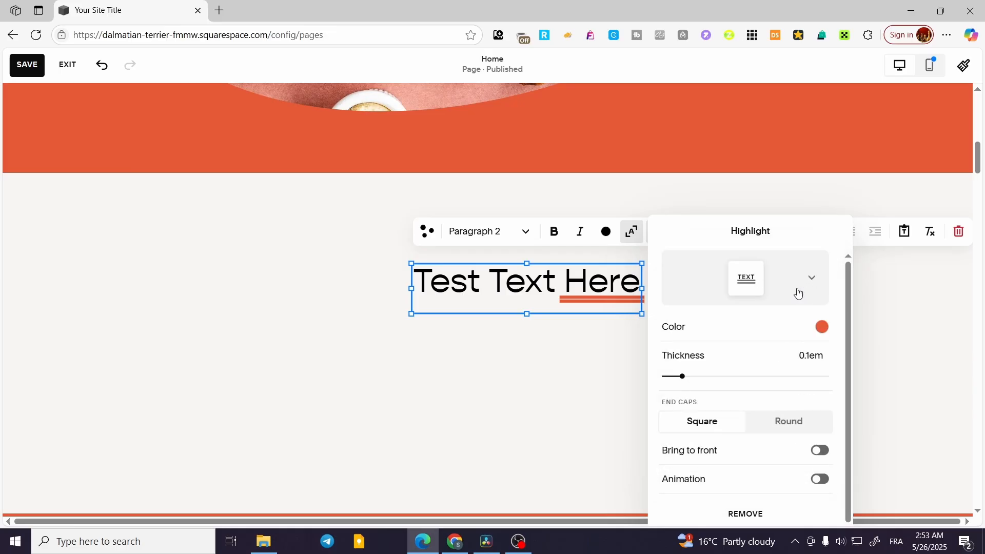
- Change the highlight on "Here" to the single curved underline and set its thickness to 0.15em
{"action": "left_click", "coordinate": [769, 288]}
{"action": "left_click", "coordinate": [772, 289]}
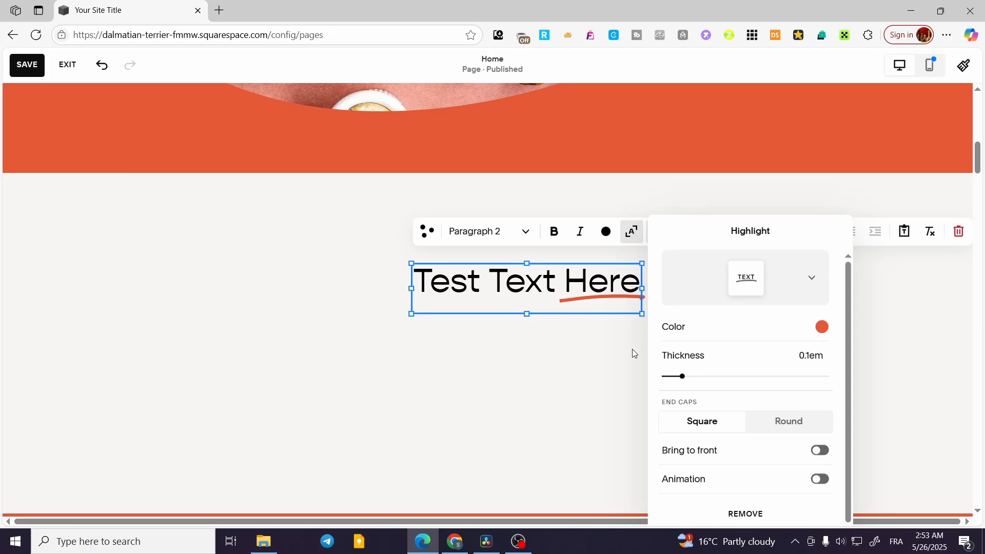
{"action": "left_click_drag", "start_coordinate": [682, 376], "coordinate": [731, 380]}
{"action": "left_click_drag", "start_coordinate": [680, 384], "coordinate": [704, 392]}
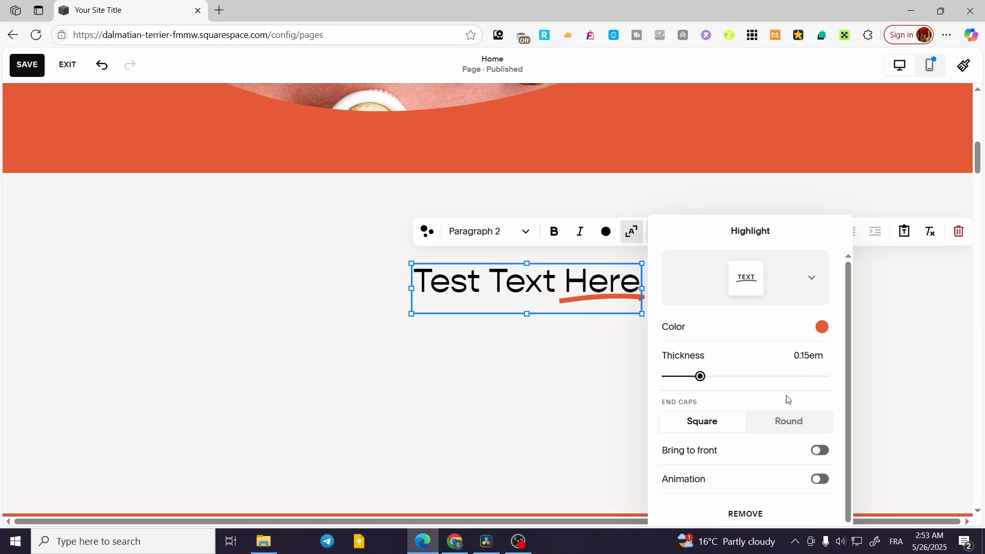
- Try round end caps and the Bring to front option on the highlight, restoring square caps and turning the option off again
{"action": "left_click", "coordinate": [785, 424]}
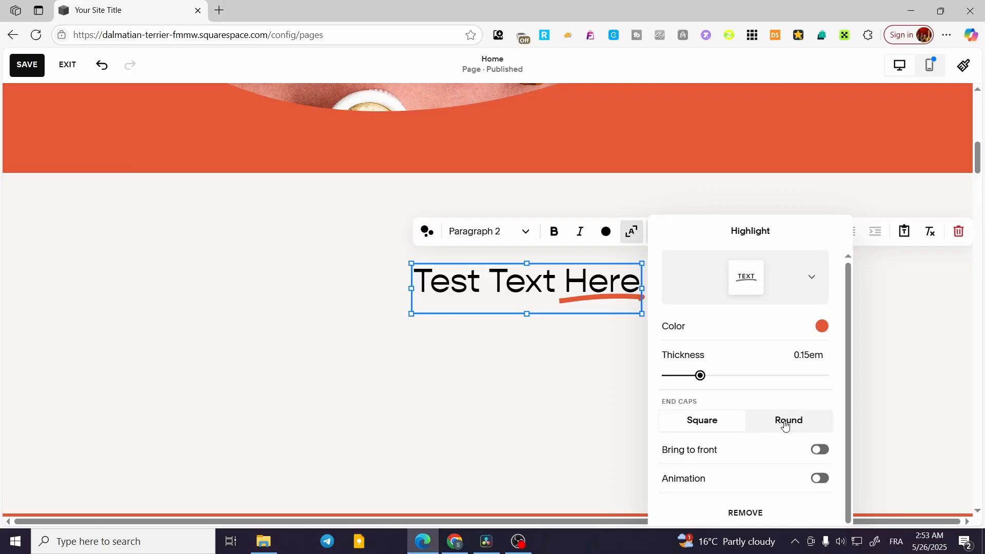
{"action": "left_click", "coordinate": [693, 423]}
{"action": "left_click", "coordinate": [774, 425]}
{"action": "left_click", "coordinate": [775, 429]}
{"action": "left_click", "coordinate": [775, 429]}
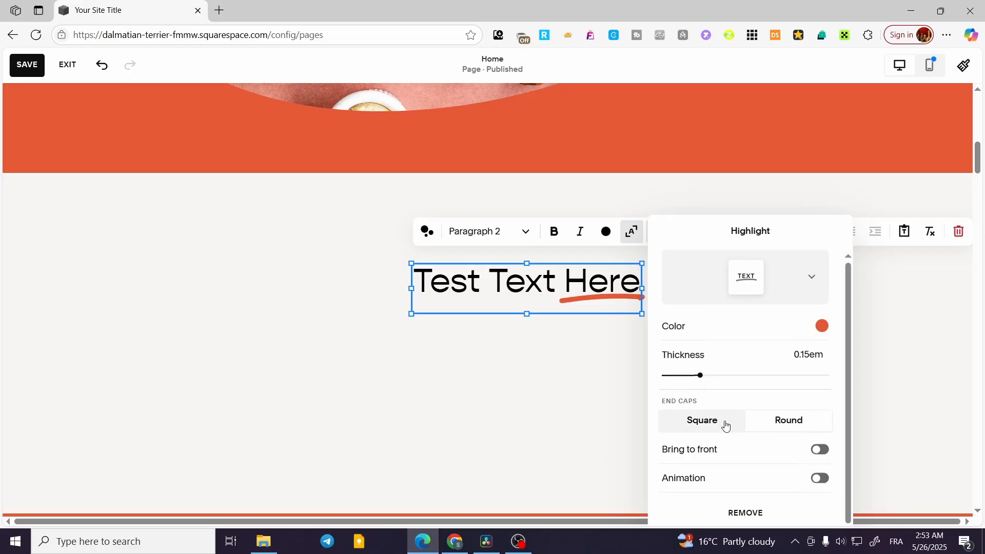
{"action": "left_click", "coordinate": [726, 425]}
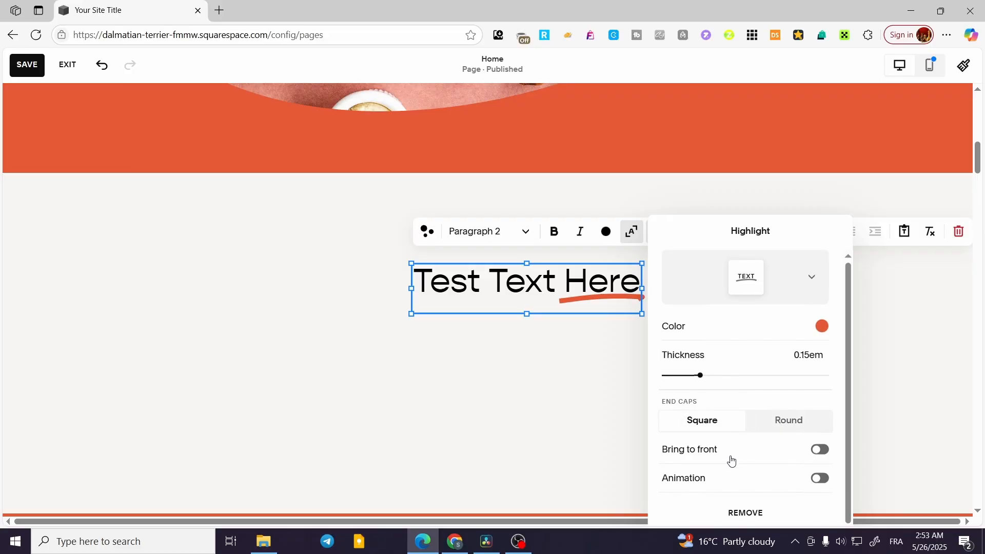
{"action": "left_click", "coordinate": [820, 451]}
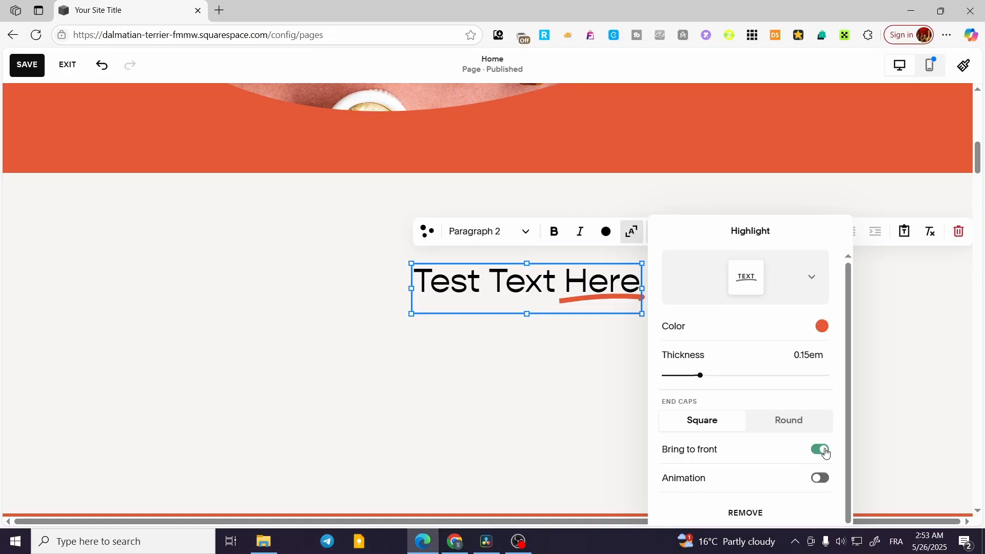
{"action": "left_click", "coordinate": [821, 451]}
- Turn on animation for the highlight under "Here"
{"action": "left_click", "coordinate": [821, 478]}
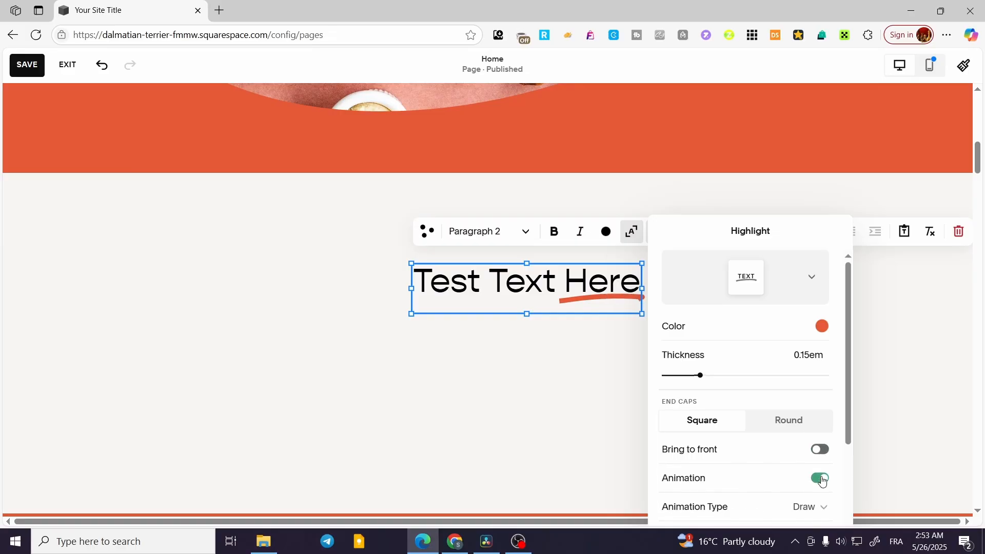
{"action": "scroll", "coordinate": [775, 445], "scroll_direction": "down", "scroll_amount": 3}
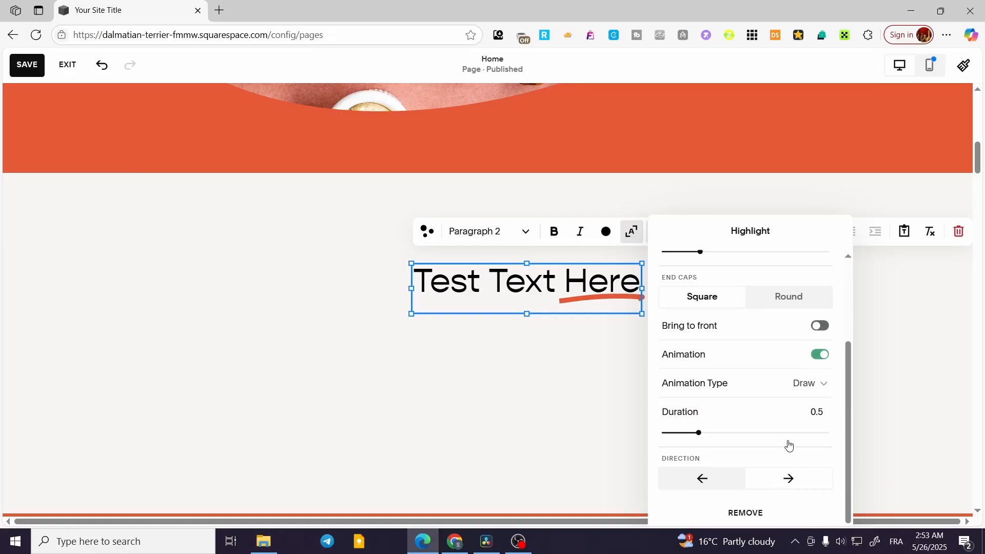
{"action": "left_click", "coordinate": [822, 354]}
{"action": "left_click", "coordinate": [820, 479]}
- Try the Fade and Scale animation type on the highlight, switch back to Draw, and leave the text editing
{"action": "left_click", "coordinate": [777, 389]}
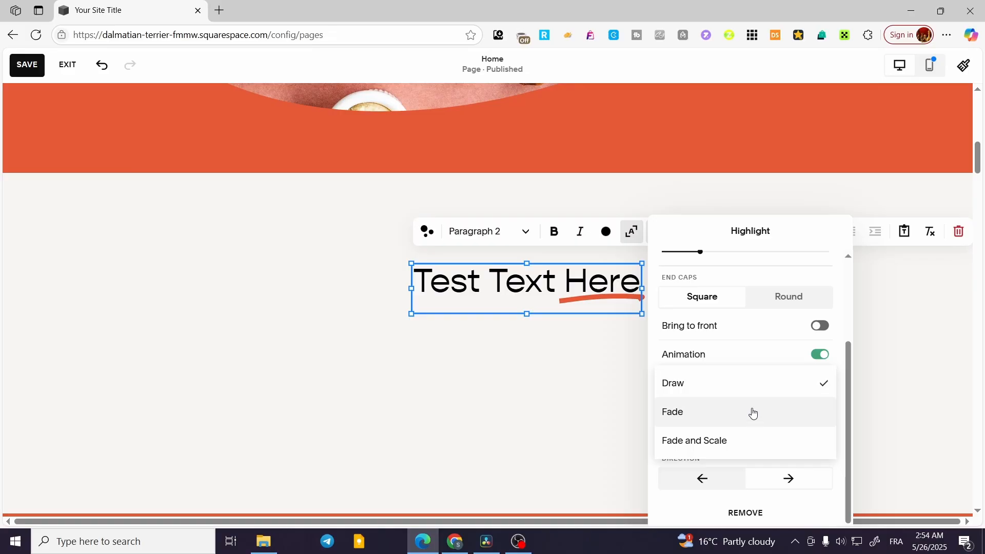
{"action": "left_click", "coordinate": [778, 454]}
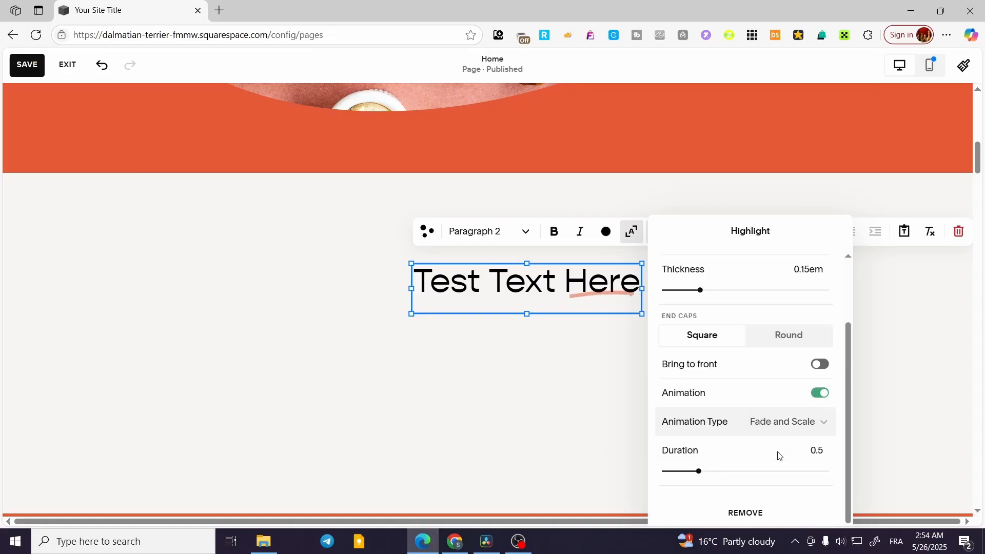
{"action": "left_click", "coordinate": [813, 421]}
{"action": "left_click", "coordinate": [739, 363]}
{"action": "scroll", "coordinate": [831, 408], "scroll_direction": "down", "scroll_amount": 1}
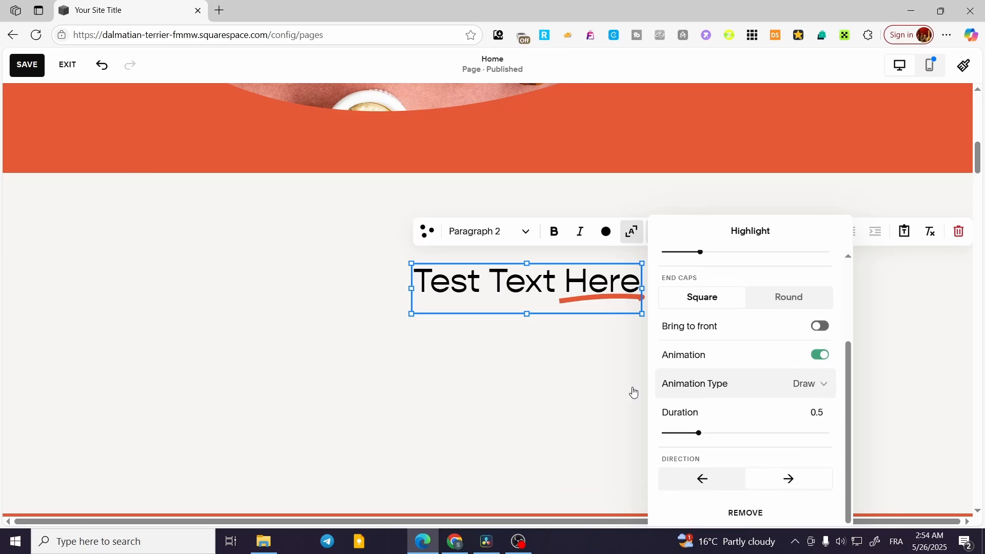
{"action": "left_click", "coordinate": [568, 374]}
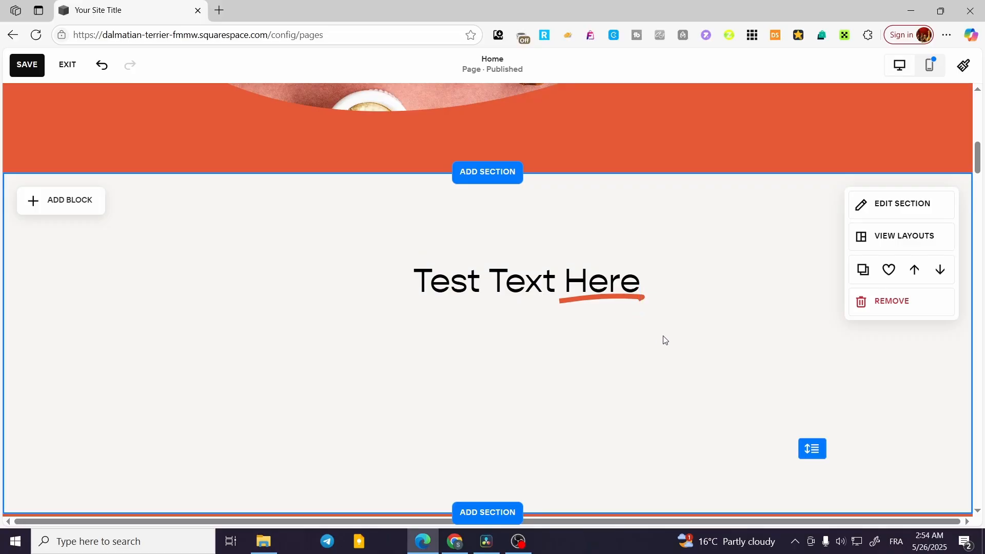
- Move the "Test Text Here" block to the horizontal centre of the section, slightly higher than before
{"action": "left_click_drag", "start_coordinate": [585, 280], "coordinate": [496, 284]}
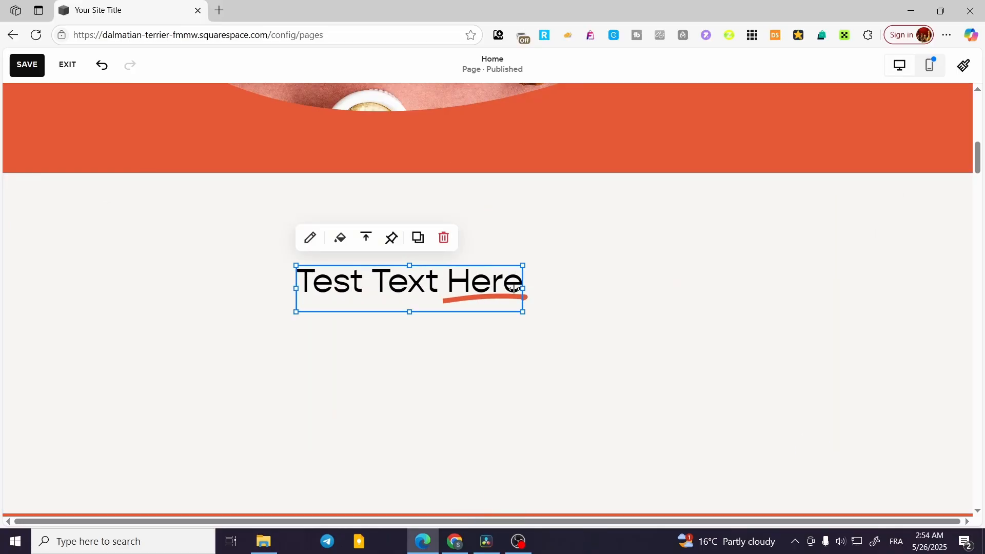
{"action": "left_click_drag", "start_coordinate": [442, 283], "coordinate": [520, 257]}
{"action": "left_click", "coordinate": [433, 335]}
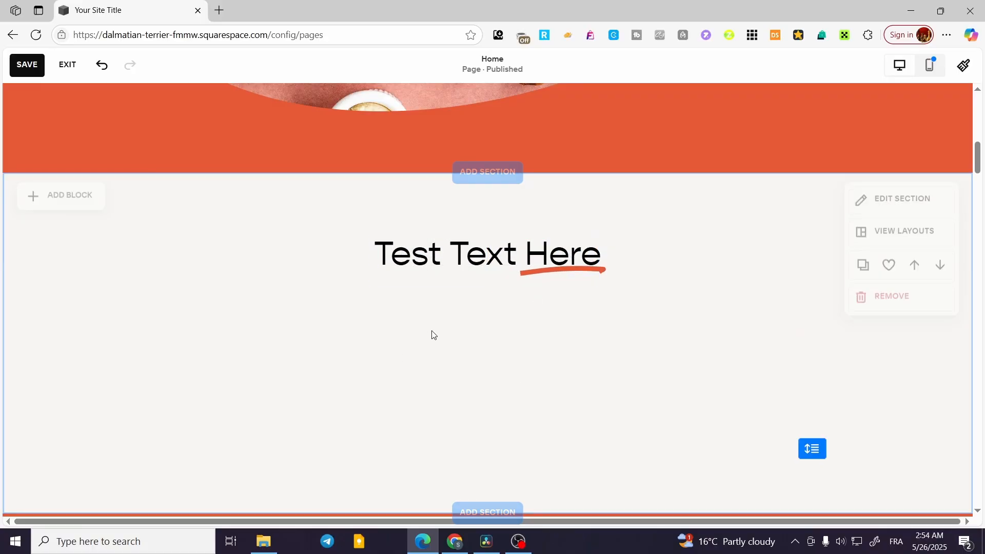
{"action": "left_click", "coordinate": [414, 250]}
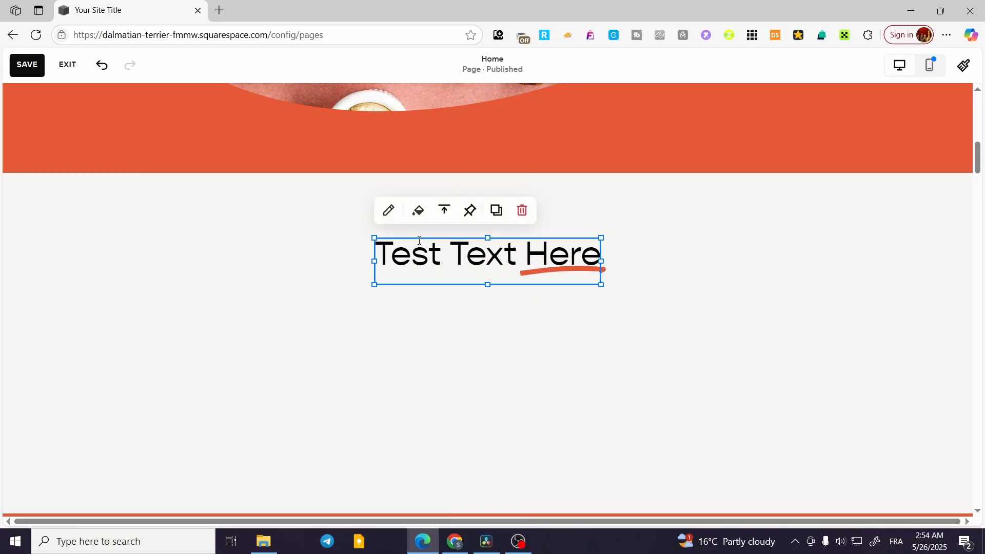
{"action": "left_click", "coordinate": [388, 213]}
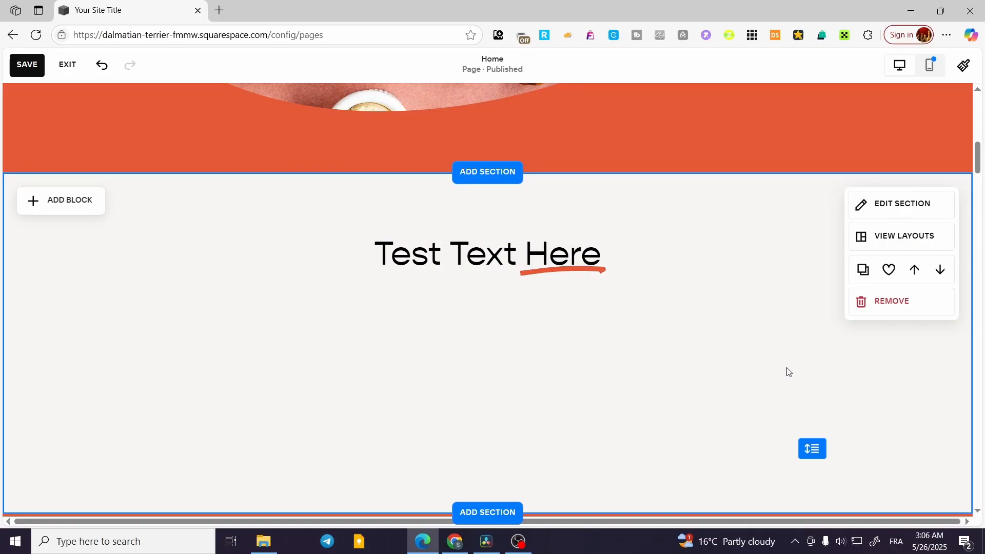
{"action": "left_click", "coordinate": [564, 263]}
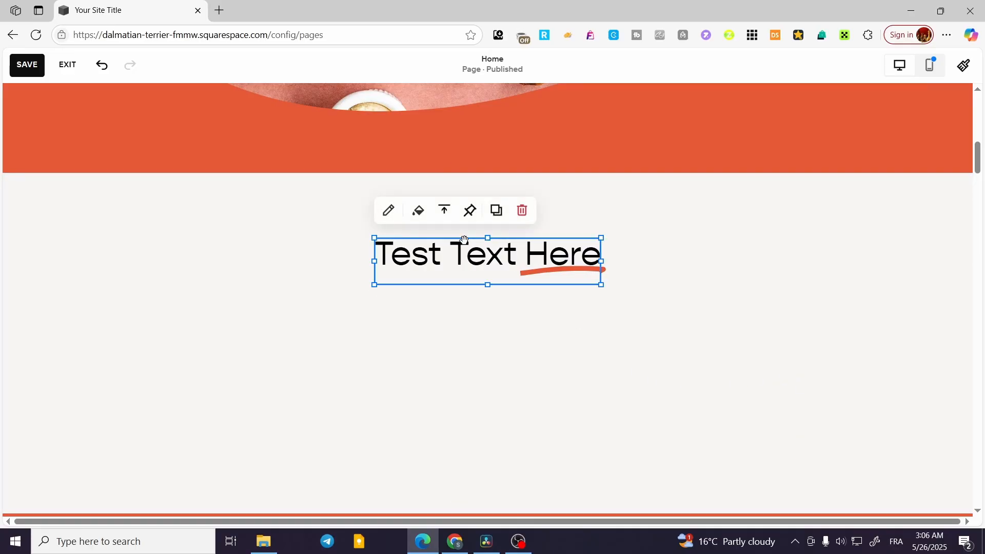
{"action": "left_click", "coordinate": [495, 344]}
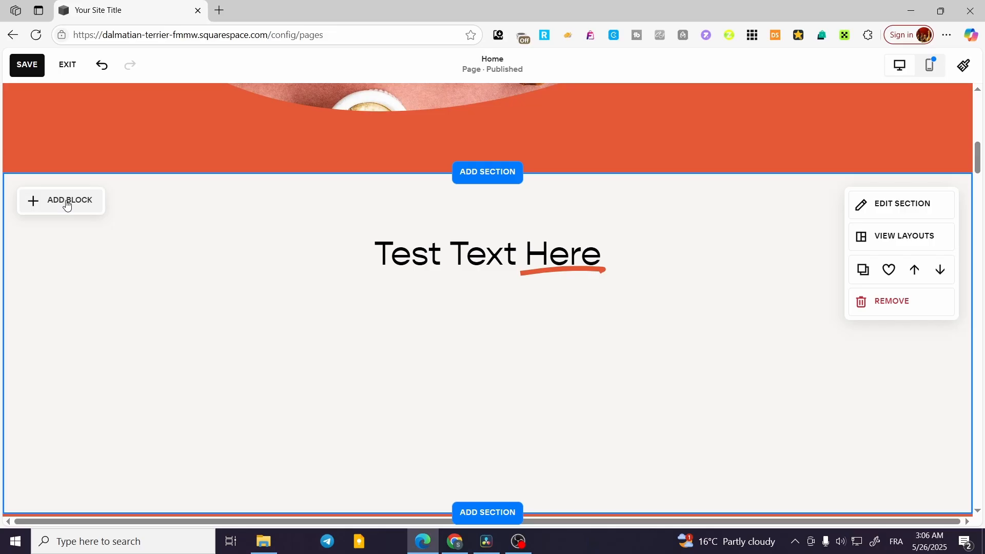
- Add a Scrolling block to the section and place it horizontally centred just below "Test Text Here"
{"action": "left_click", "coordinate": [66, 205]}
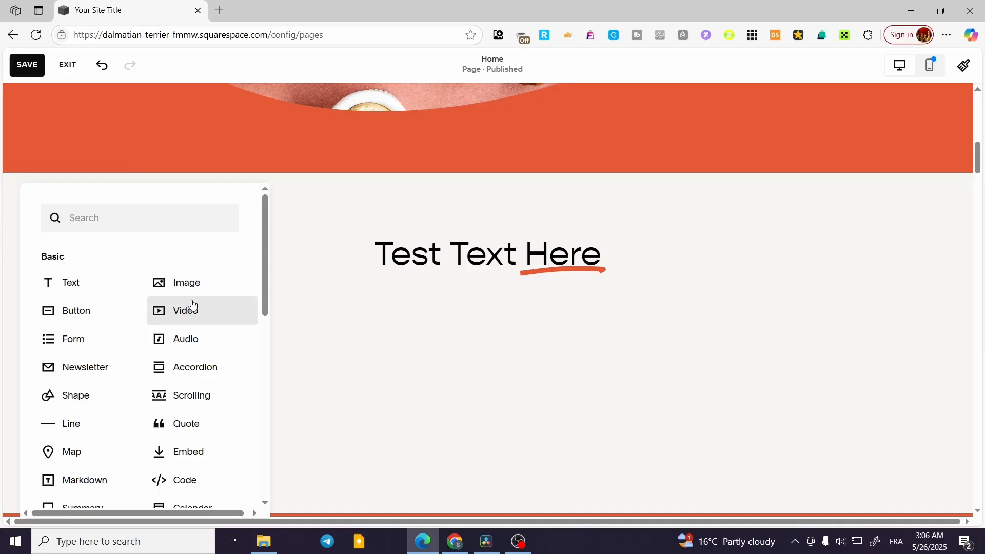
{"action": "scroll", "coordinate": [202, 274], "scroll_direction": "down", "scroll_amount": 1}
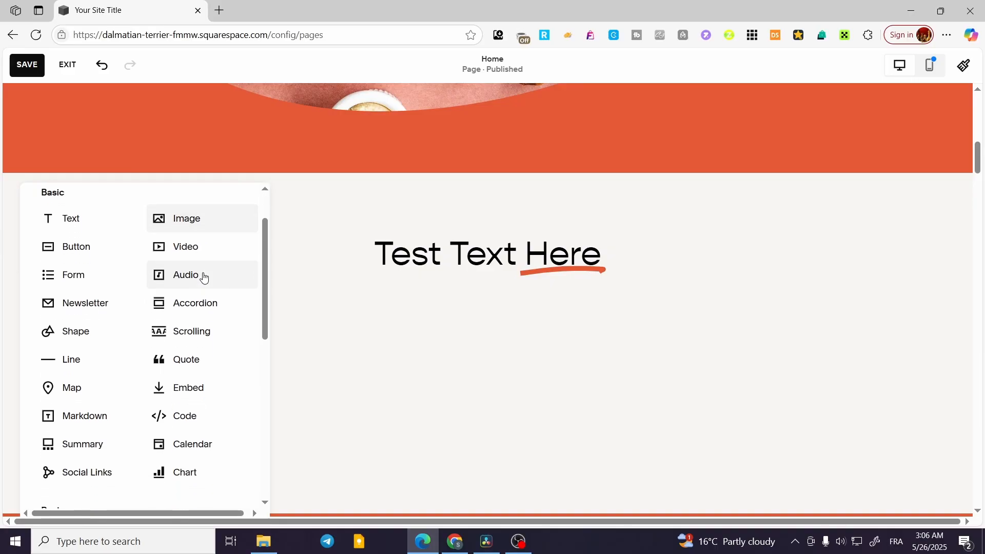
{"action": "left_click", "coordinate": [205, 332]}
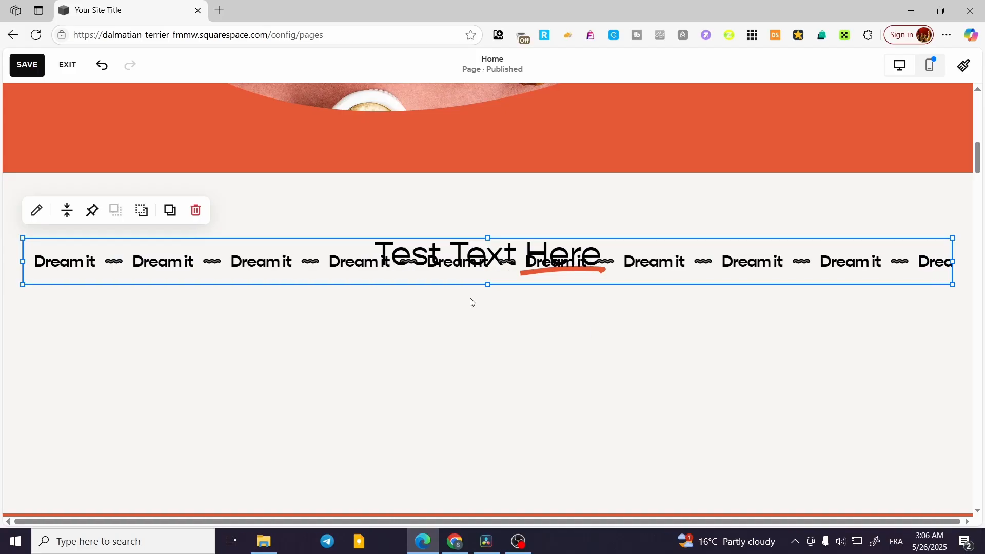
{"action": "left_click_drag", "start_coordinate": [292, 264], "coordinate": [314, 336]}
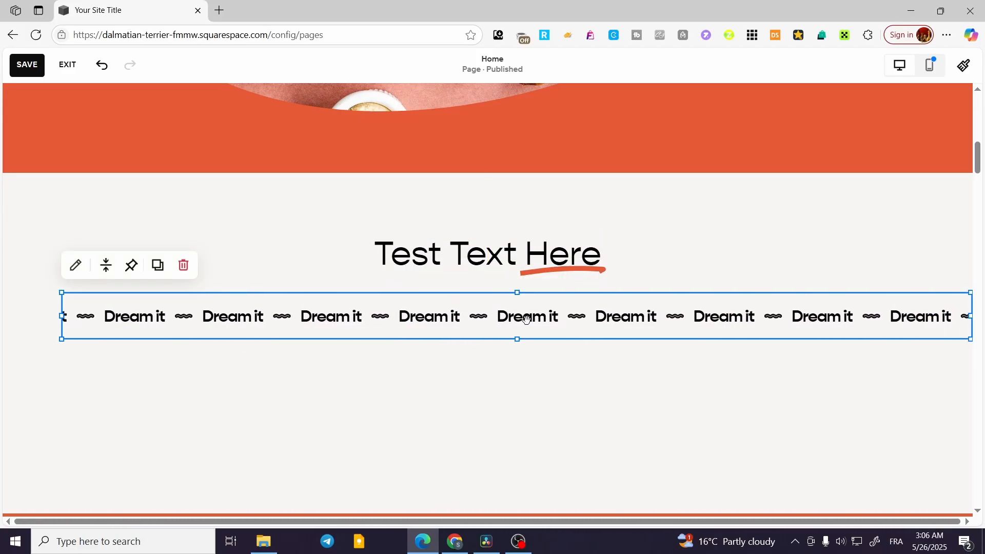
{"action": "left_click_drag", "start_coordinate": [522, 326], "coordinate": [489, 326]}
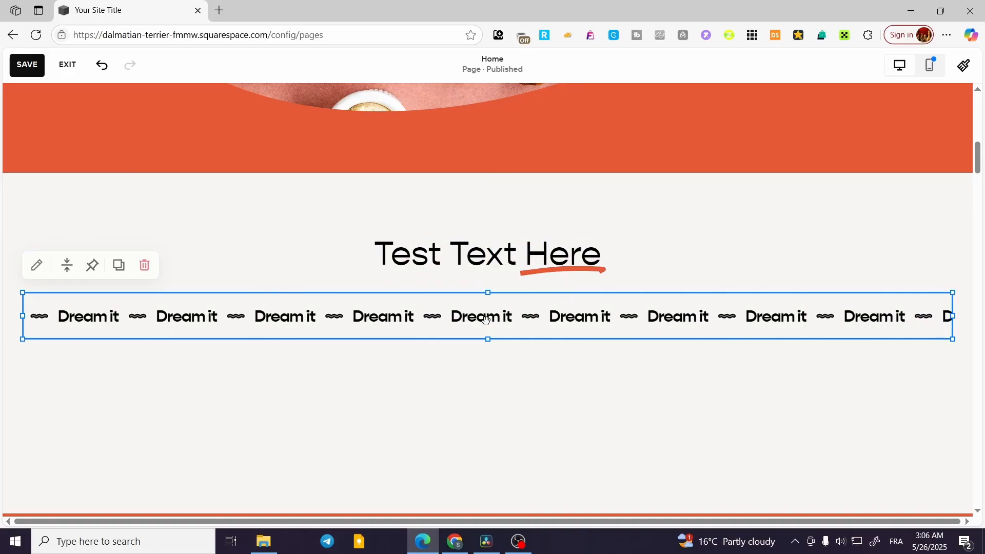
- Open the design settings of the scrolling "Dream it" block
{"action": "double_click", "coordinate": [351, 322]}
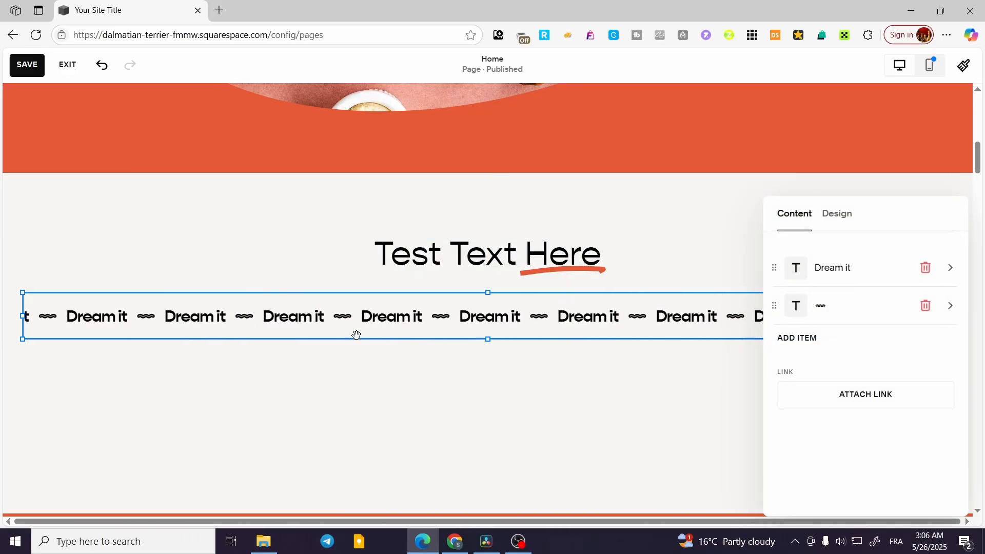
{"action": "left_click", "coordinate": [704, 395]}
{"action": "left_click", "coordinate": [176, 314]}
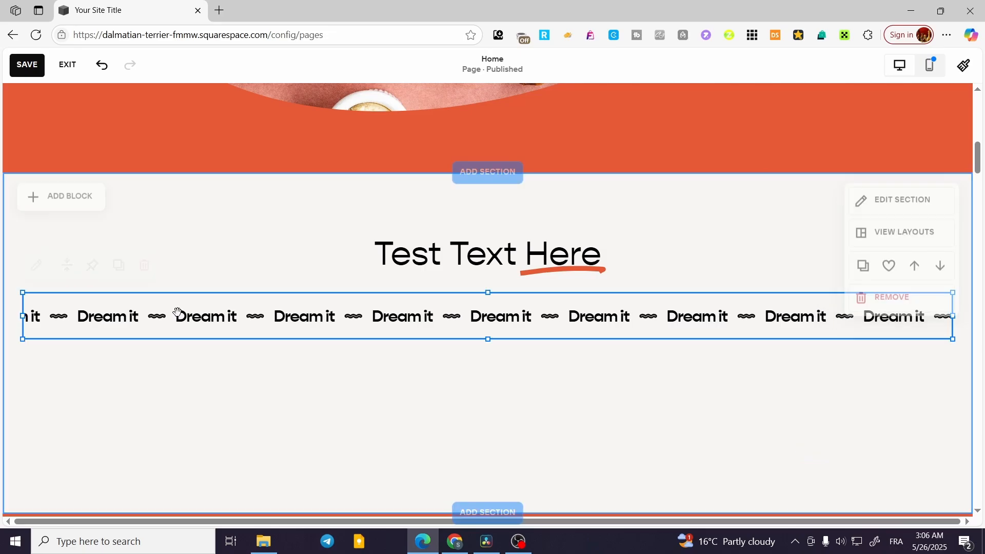
{"action": "left_click", "coordinate": [38, 267]}
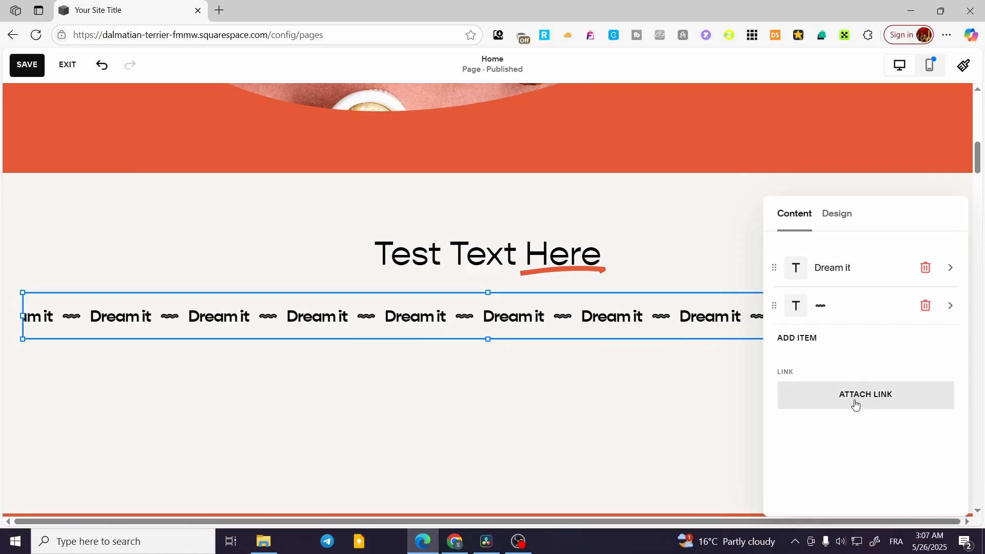
{"action": "left_click", "coordinate": [842, 213]}
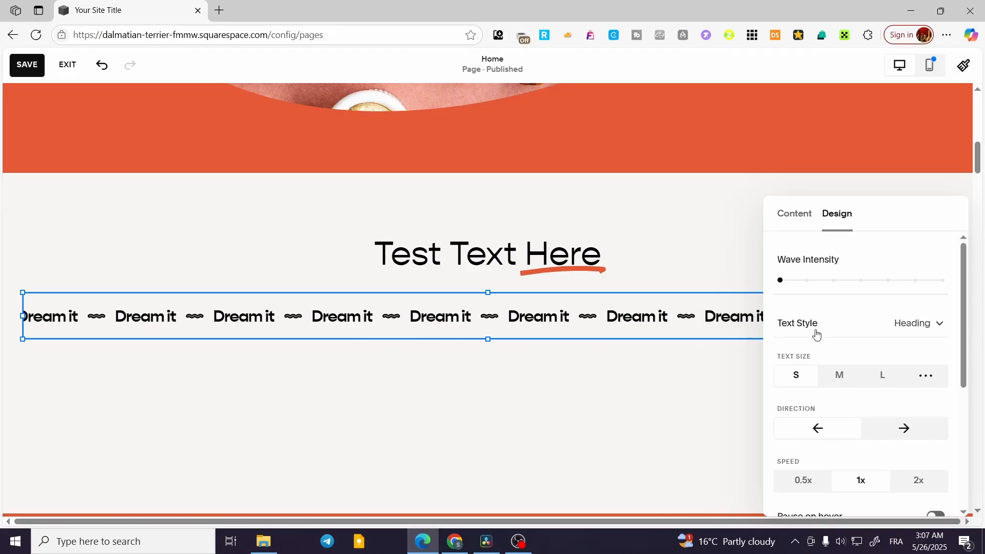
- Try the Paragraph text style on the scrolling "Dream it" block and switch it back to Heading
{"action": "left_click", "coordinate": [930, 332]}
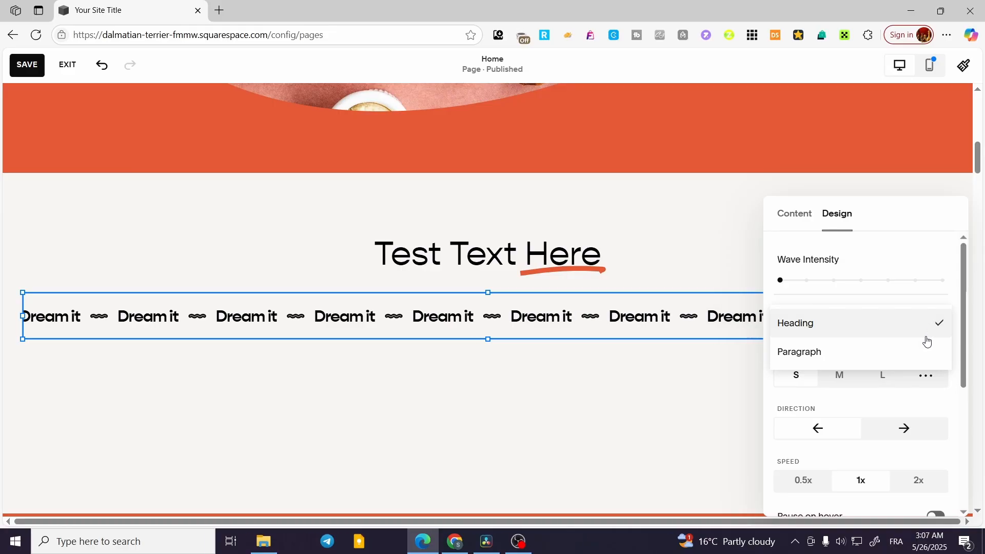
{"action": "left_click", "coordinate": [920, 349]}
{"action": "left_click", "coordinate": [931, 327]}
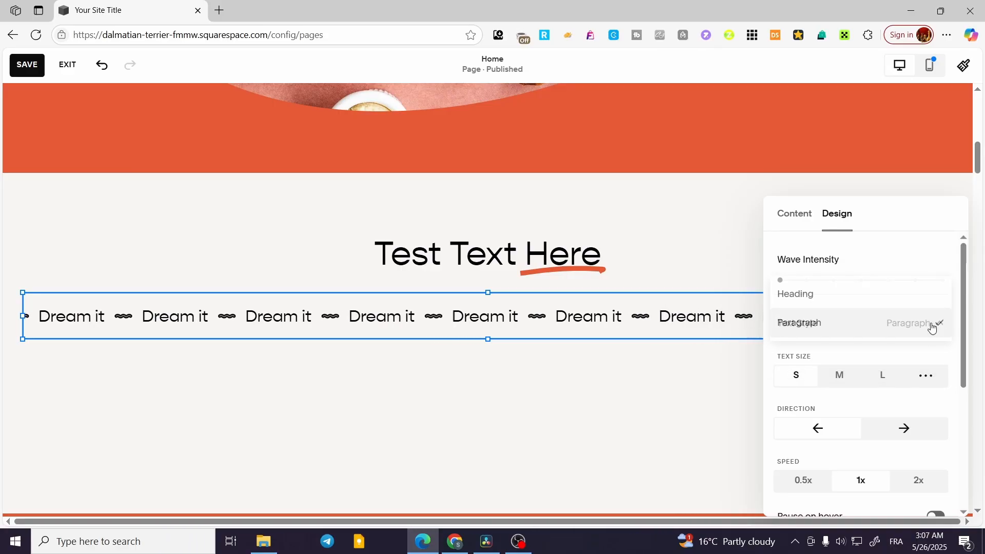
{"action": "left_click", "coordinate": [900, 301]}
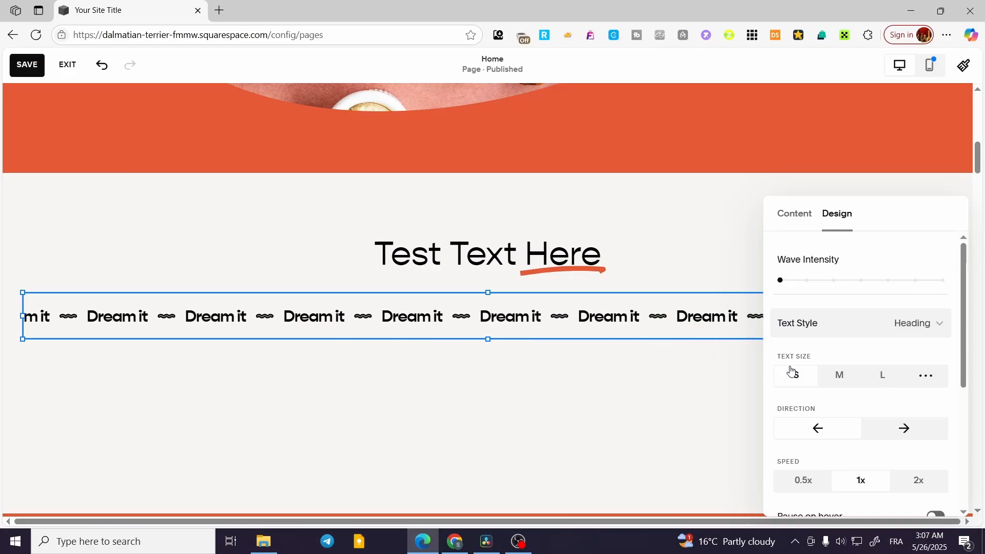
- Try the M, L and custom text sizes on the scrolling text and return it to size S
{"action": "left_click", "coordinate": [841, 374]}
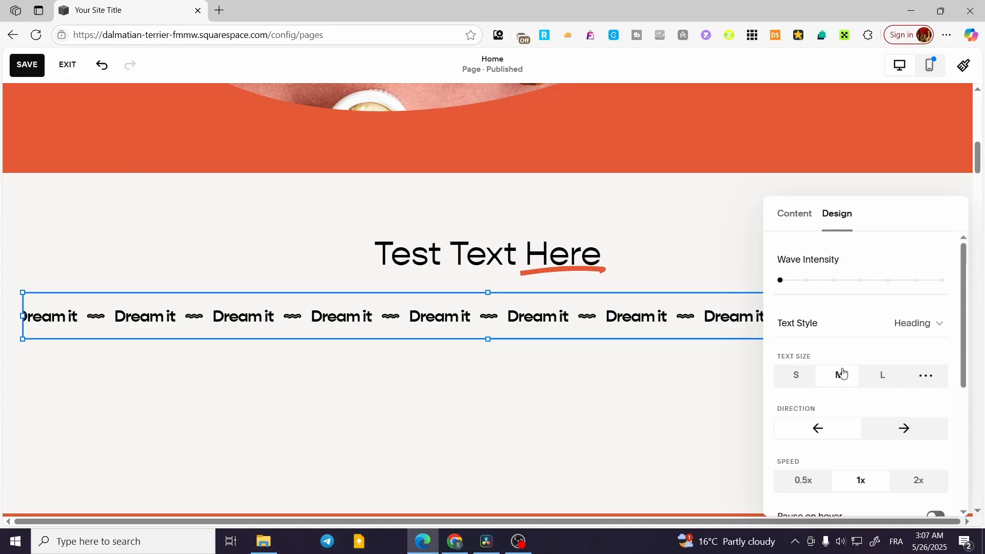
{"action": "left_click", "coordinate": [892, 380]}
{"action": "left_click", "coordinate": [928, 379]}
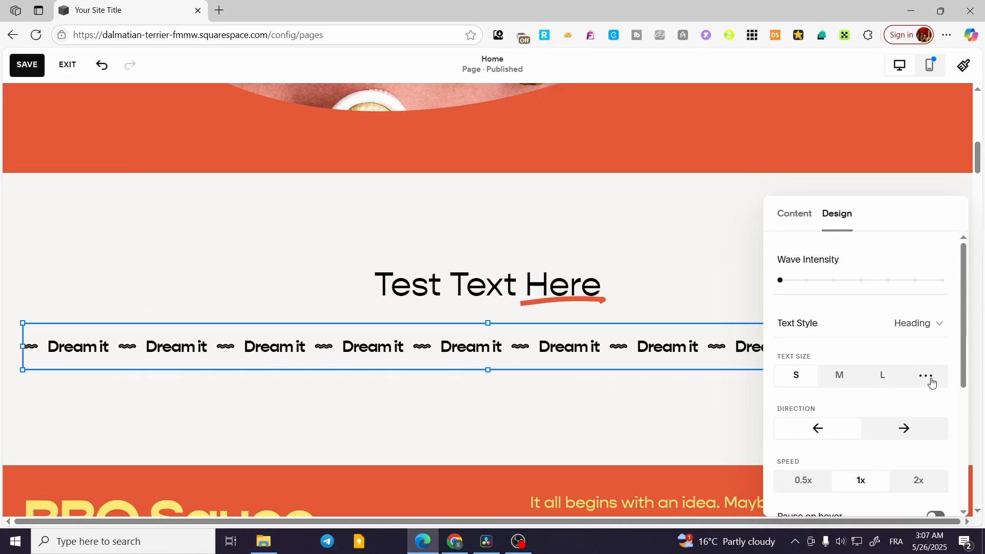
{"action": "left_click", "coordinate": [812, 383]}
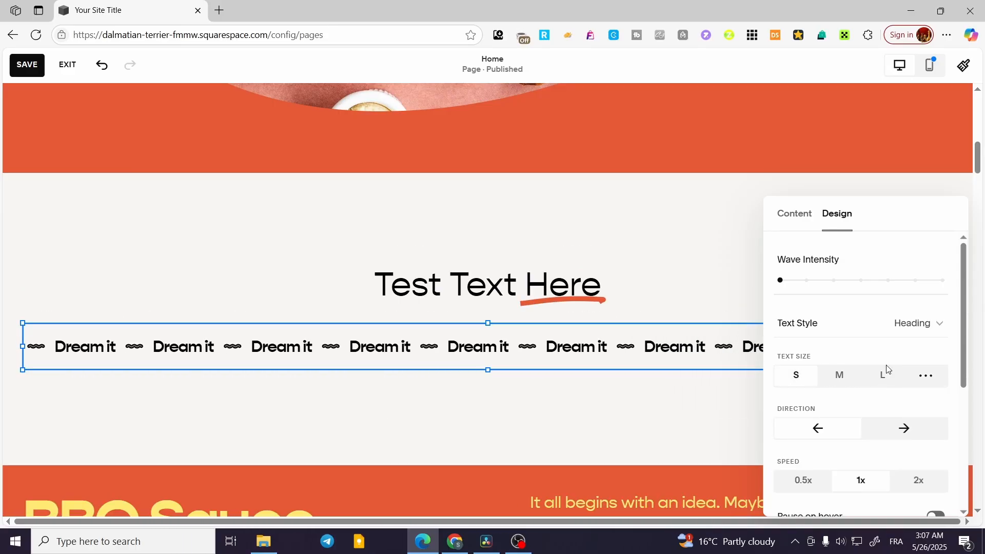
- Make the scrolling text move to the right and enable Pause on hover
{"action": "scroll", "coordinate": [886, 368], "scroll_direction": "down", "scroll_amount": 1}
{"action": "left_click", "coordinate": [820, 366]}
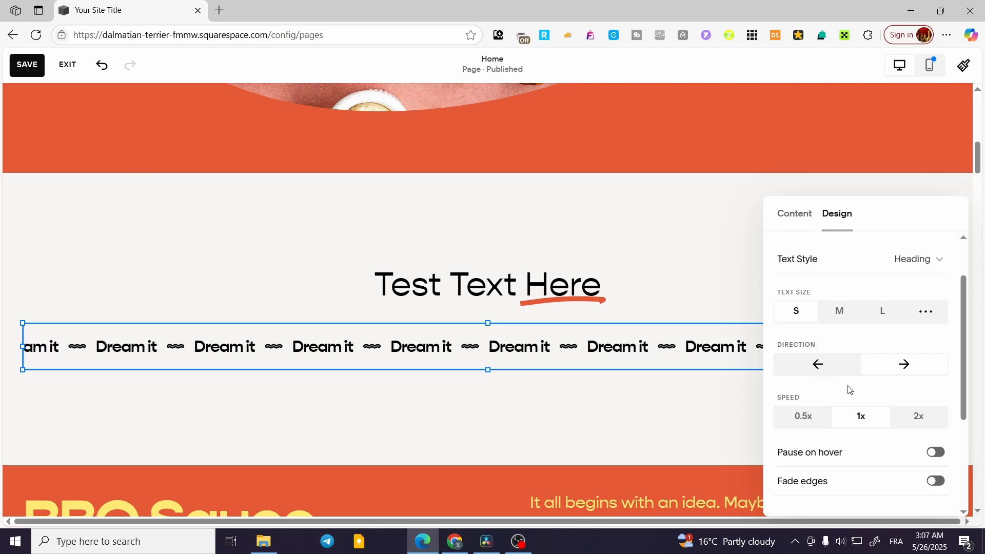
{"action": "scroll", "coordinate": [903, 403], "scroll_direction": "down", "scroll_amount": 1}
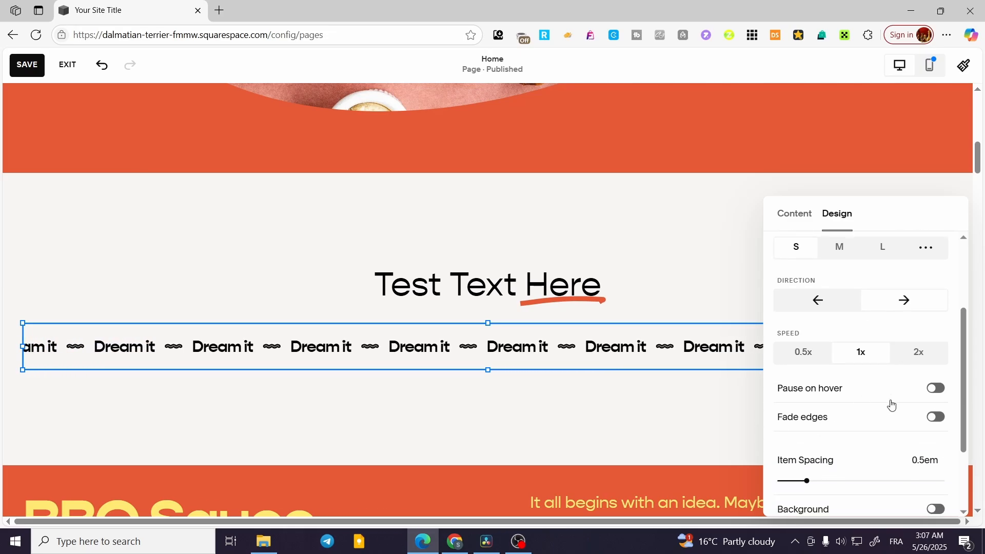
{"action": "left_click", "coordinate": [935, 388]}
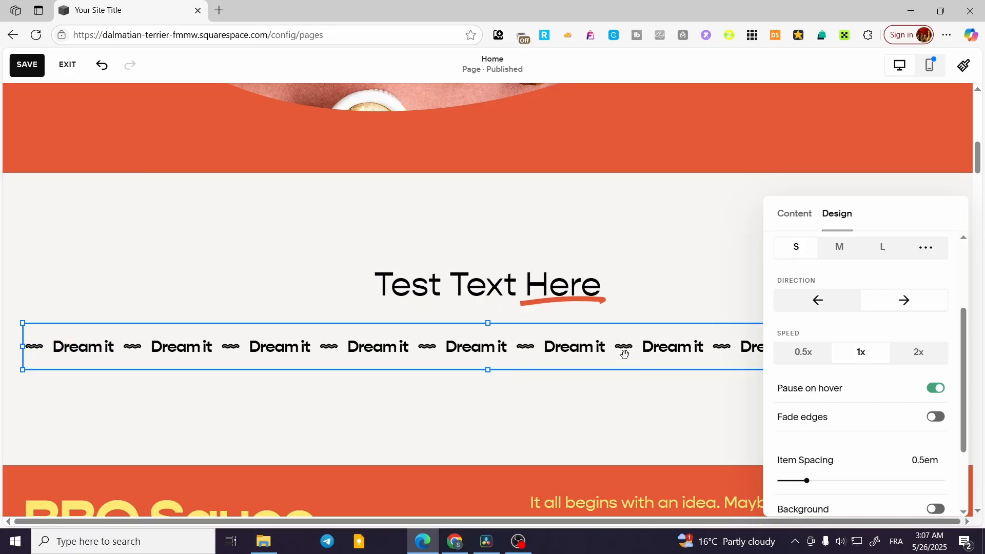
- Try Fade edges on the scrolling block, switch it off again, and set the item spacing to 0.2em
{"action": "left_click", "coordinate": [936, 417]}
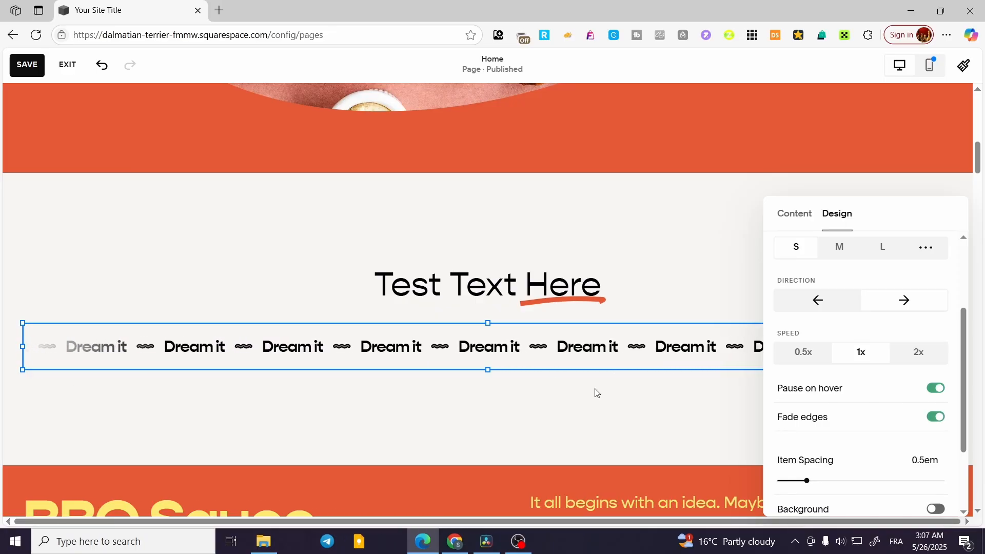
{"action": "left_click", "coordinate": [937, 418]}
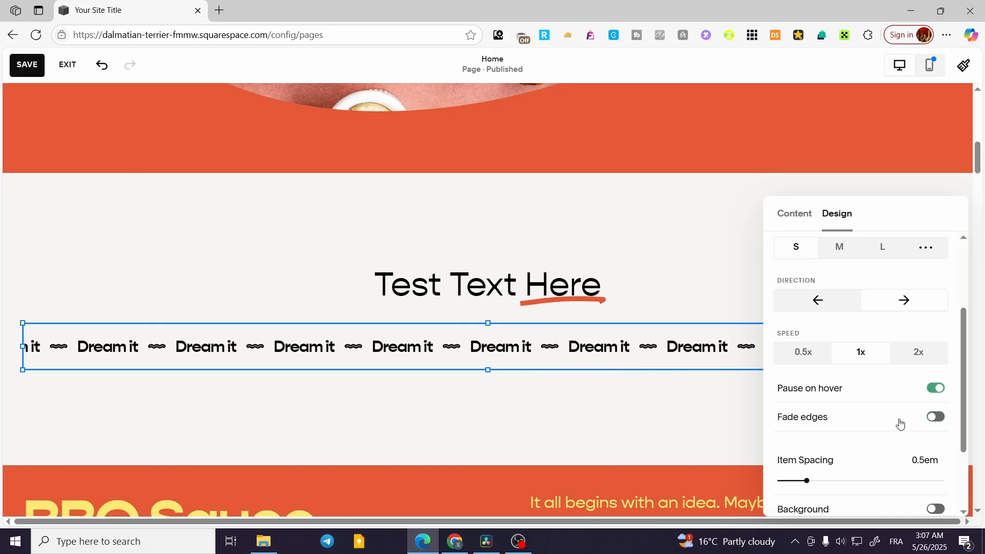
{"action": "scroll", "coordinate": [879, 476], "scroll_direction": "down", "scroll_amount": 1}
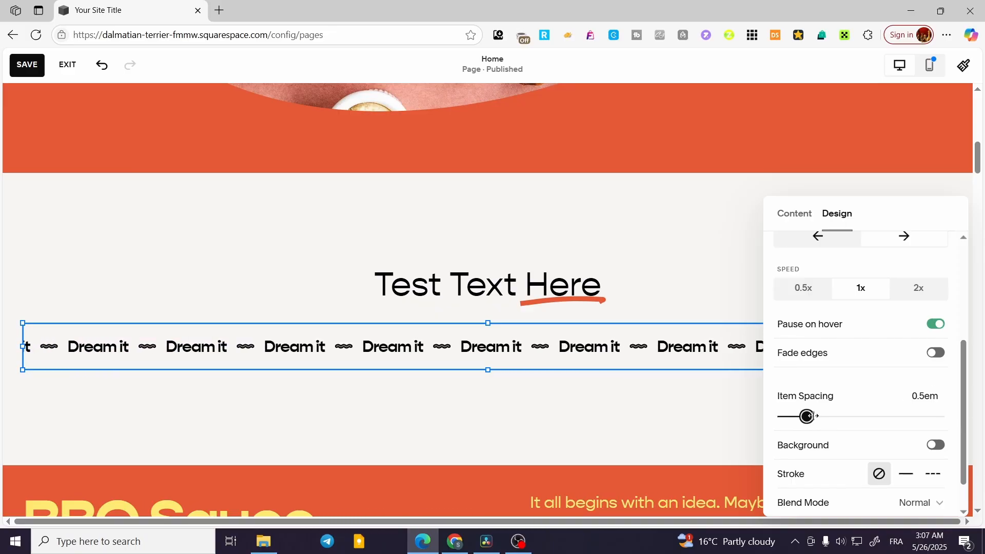
{"action": "mouse_move", "coordinate": [807, 417]}
{"action": "left_mouse_down"}
{"action": "mouse_move", "coordinate": [887, 417]}
{"action": "mouse_move", "coordinate": [775, 417]}
{"action": "mouse_move", "coordinate": [790, 416]}
{"action": "left_mouse_up"}
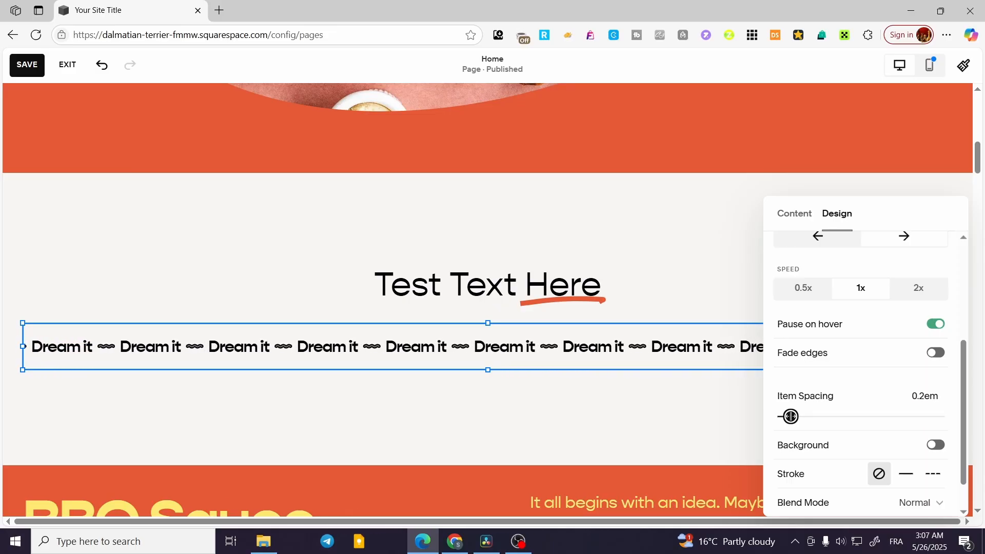
- Try a background and a solid stroke on the scrolling block, removing each of them again
{"action": "scroll", "coordinate": [903, 421], "scroll_direction": "down", "scroll_amount": 1}
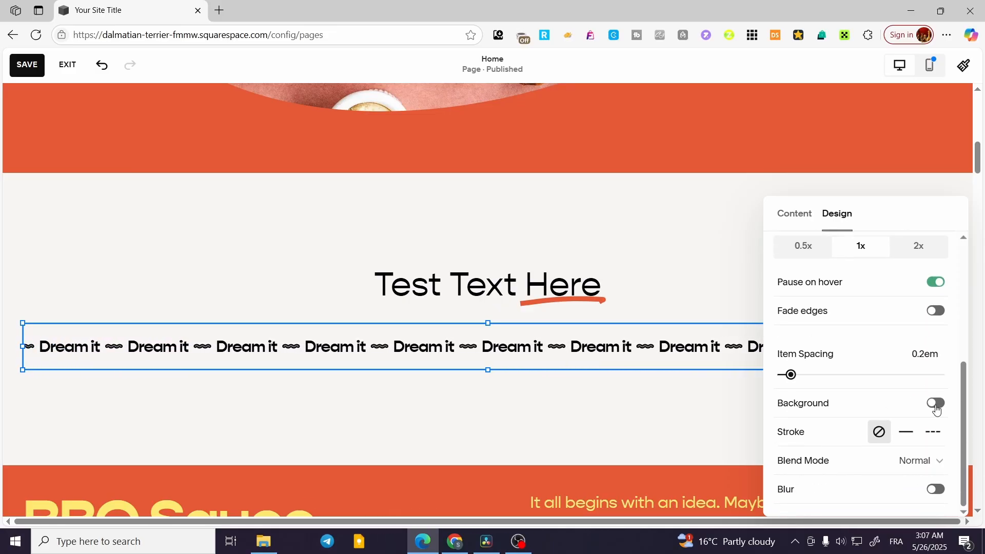
{"action": "left_click", "coordinate": [936, 405]}
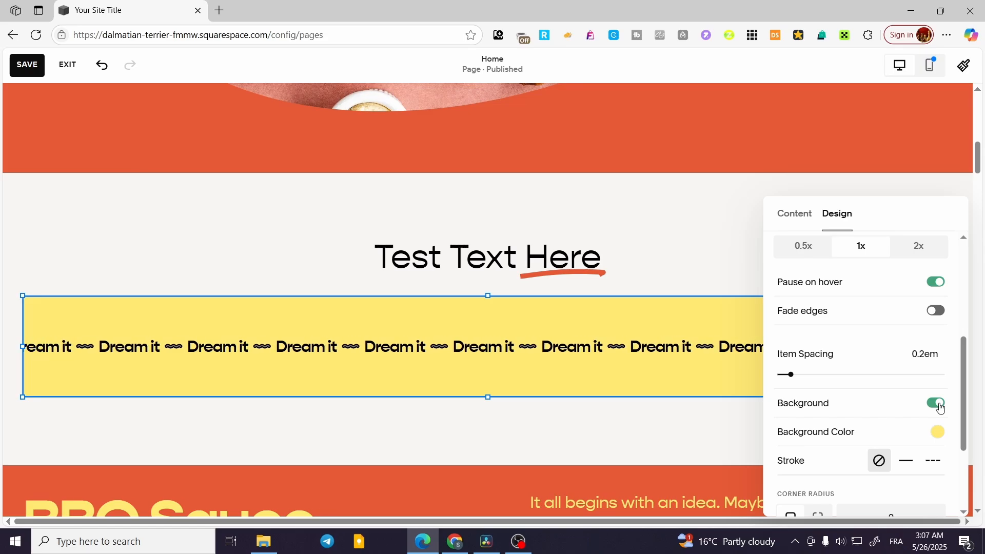
{"action": "left_click", "coordinate": [937, 405]}
{"action": "left_click", "coordinate": [906, 432]}
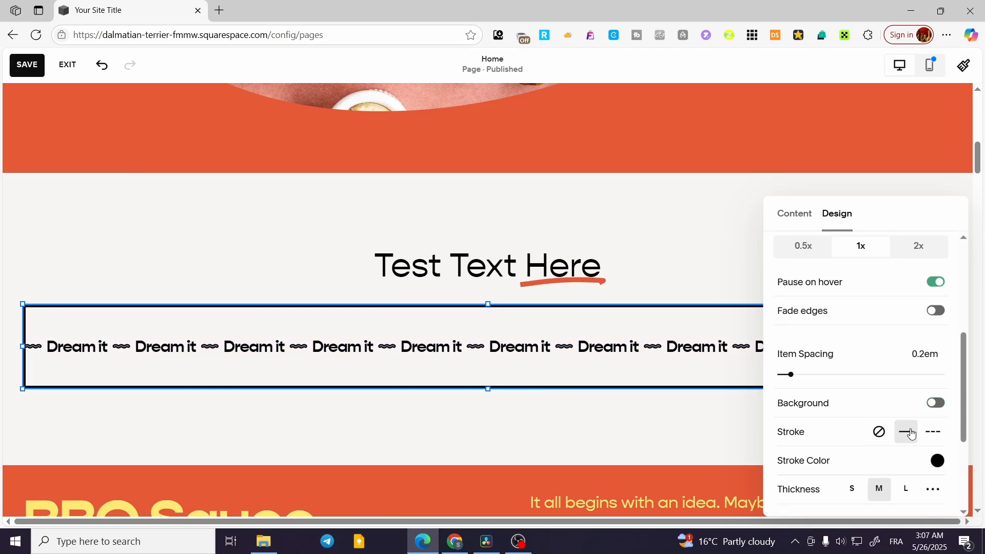
{"action": "left_click", "coordinate": [879, 431]}
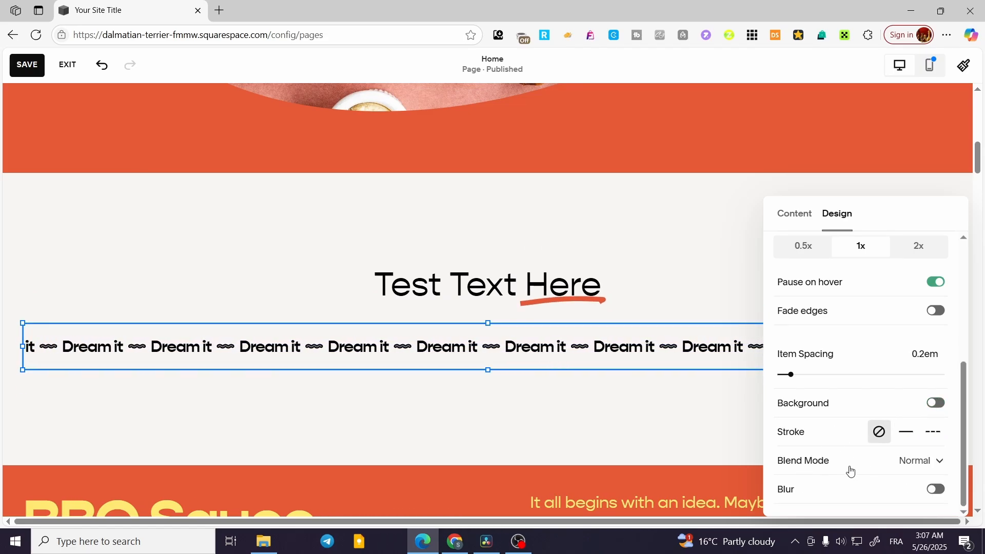
- Try the Overlay blend mode on the scrolling block and set it back to Normal
{"action": "left_click", "coordinate": [908, 460]}
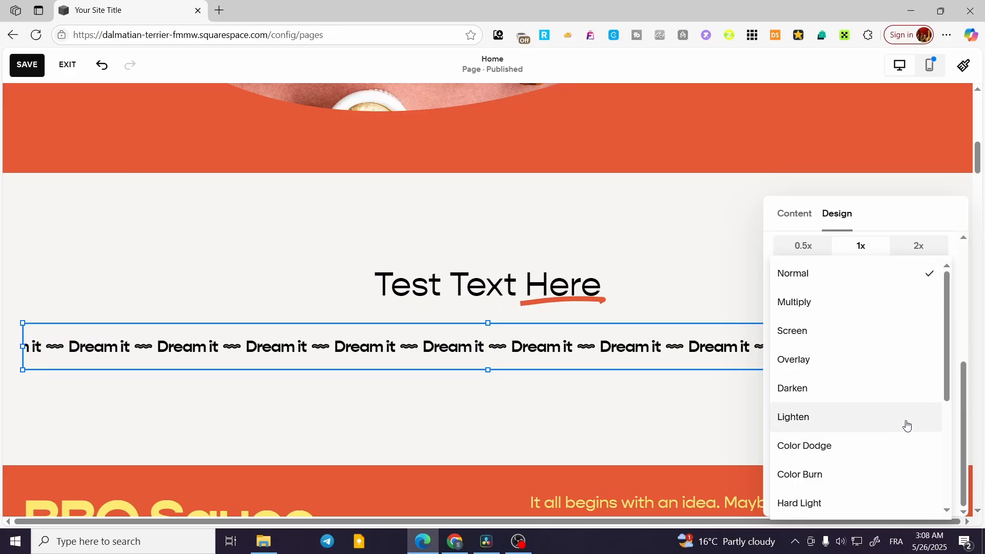
{"action": "left_click", "coordinate": [898, 364]}
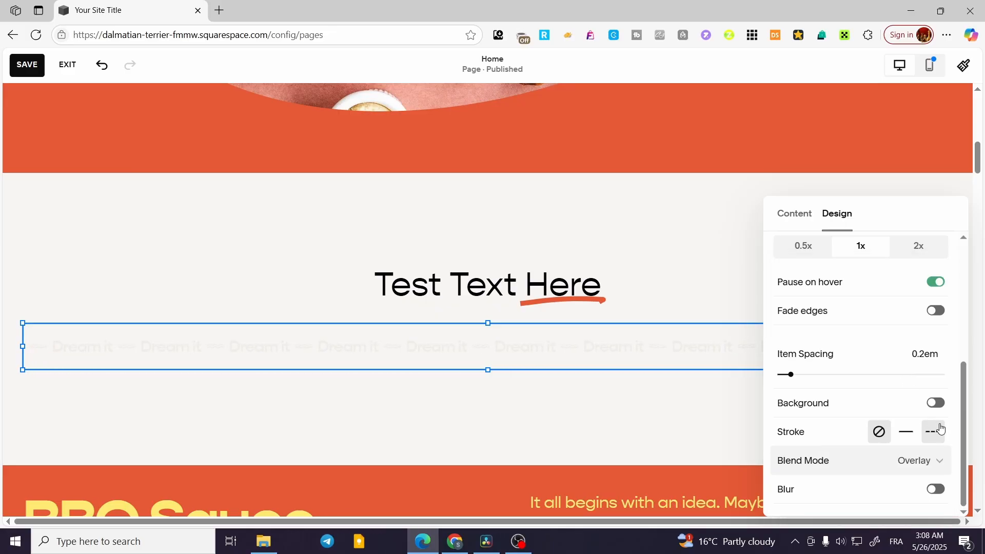
{"action": "left_click", "coordinate": [938, 460]}
{"action": "left_click", "coordinate": [889, 276]}
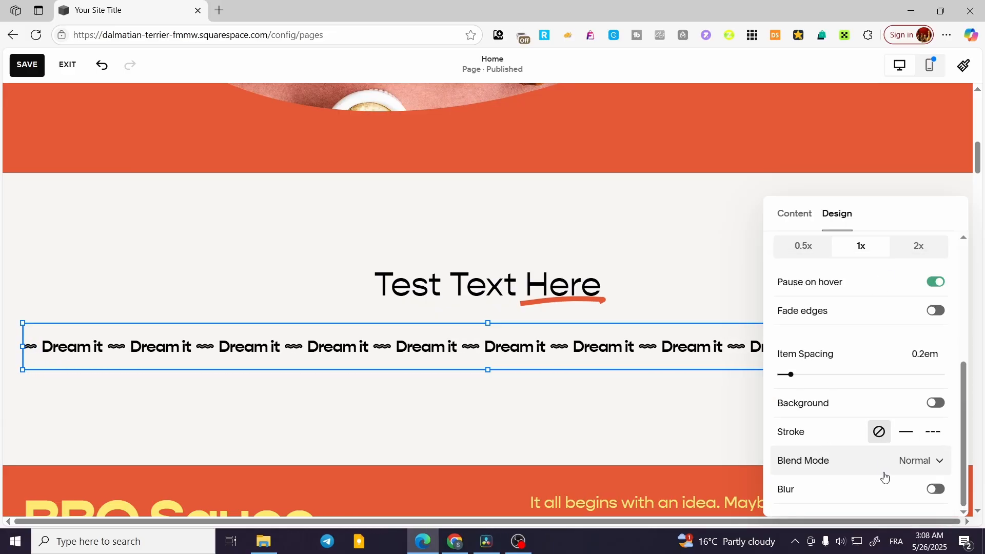
- Try the Backdrop blur on the scrolling block, turn the blur off, and leave the block's settings
{"action": "left_click", "coordinate": [935, 489]}
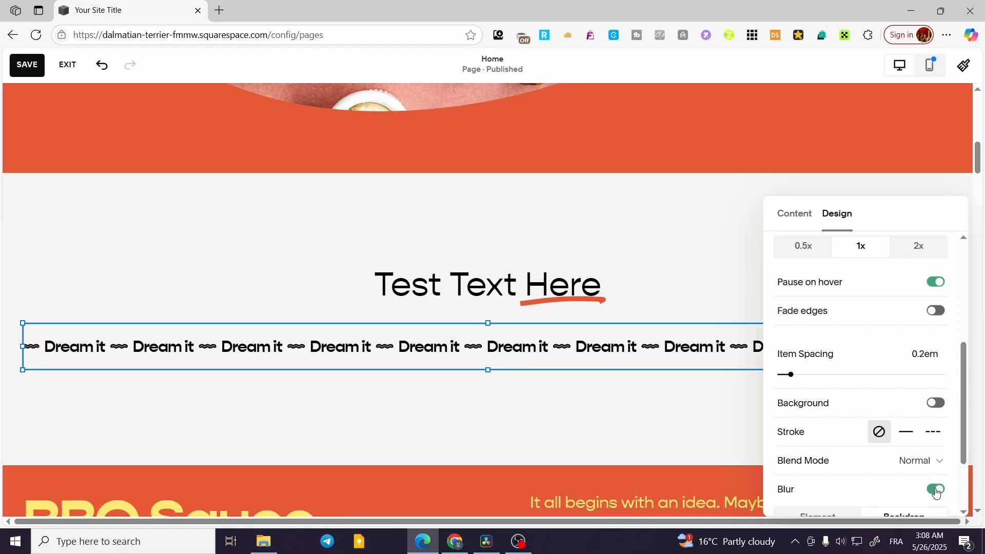
{"action": "scroll", "coordinate": [923, 462], "scroll_direction": "down", "scroll_amount": 2}
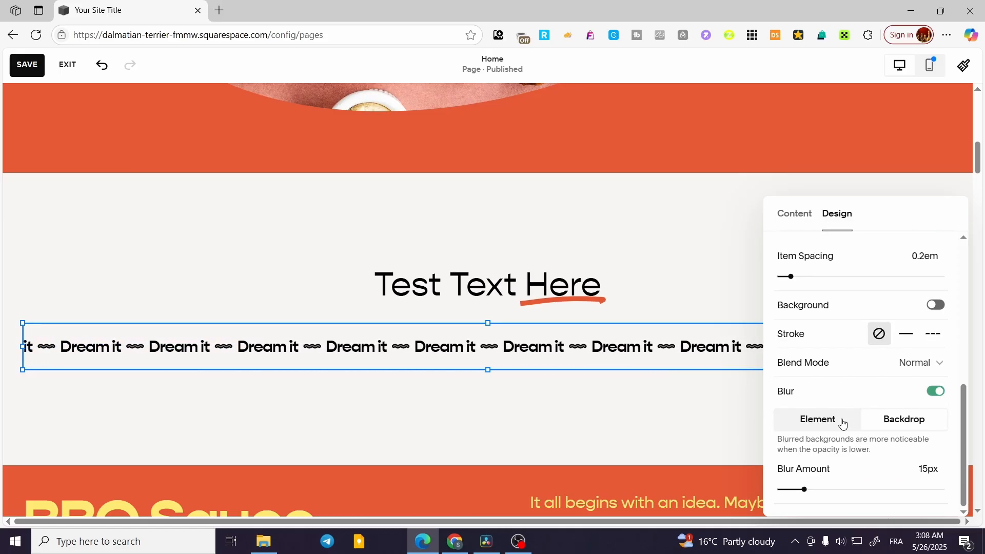
{"action": "left_click", "coordinate": [902, 415]}
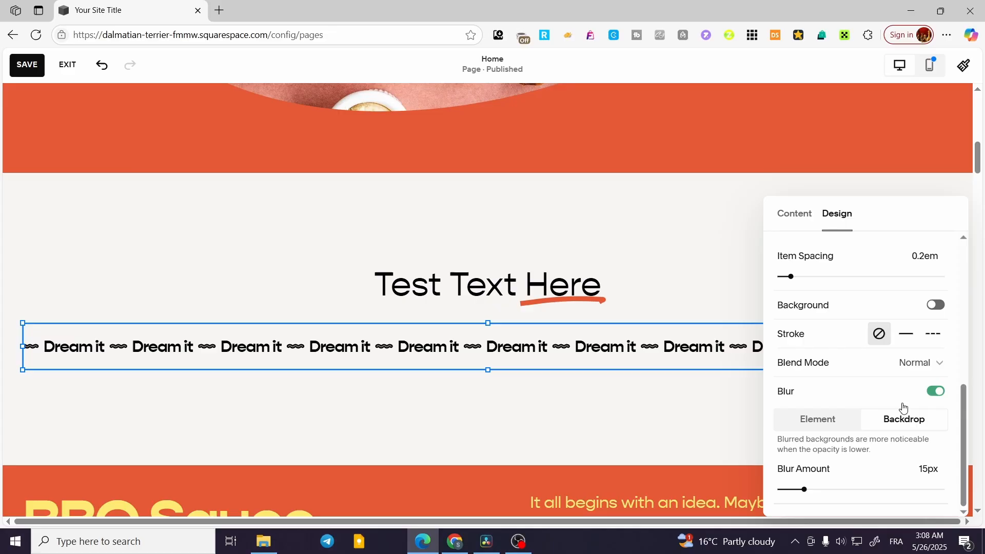
{"action": "left_click", "coordinate": [939, 392]}
{"action": "scroll", "coordinate": [820, 400], "scroll_direction": "up", "scroll_amount": 7}
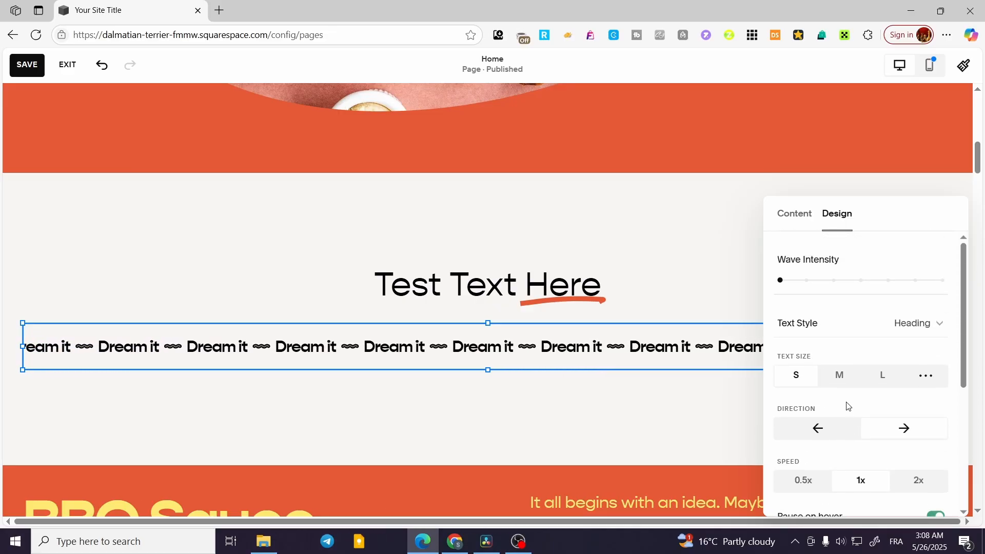
{"action": "left_click", "coordinate": [667, 410]}
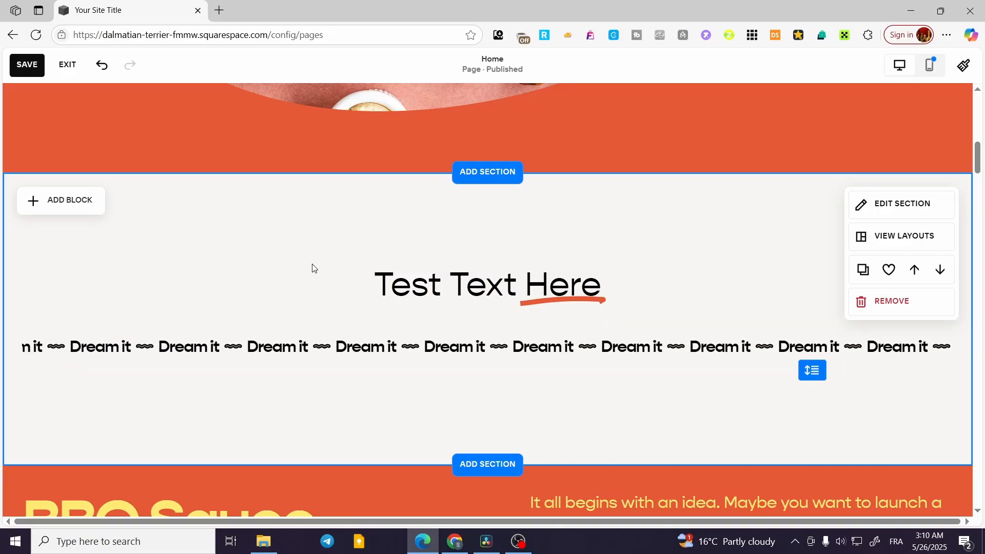
- Add a Quote block to the section and place it horizontally centred below the scrolling text
{"action": "left_click", "coordinate": [76, 198]}
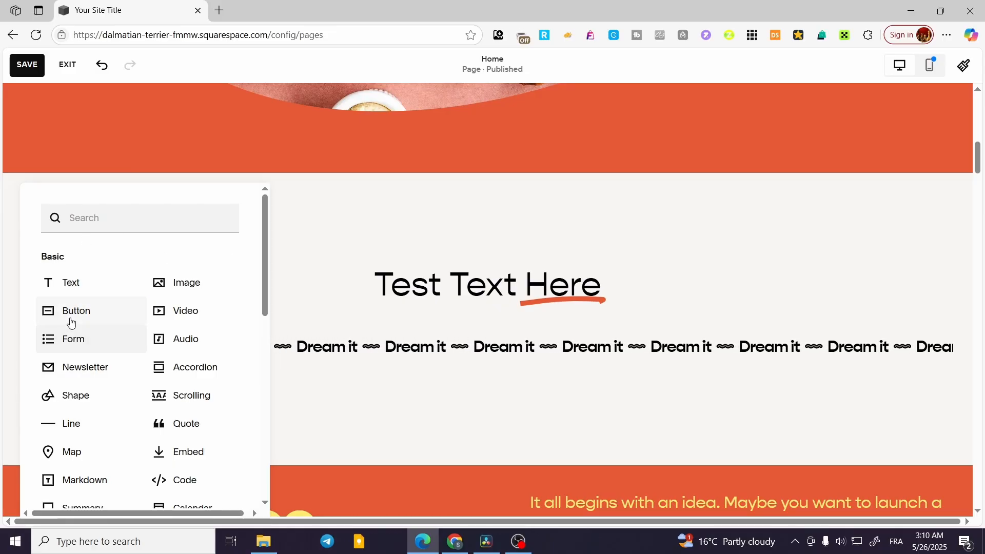
{"action": "scroll", "coordinate": [116, 342], "scroll_direction": "down", "scroll_amount": 1}
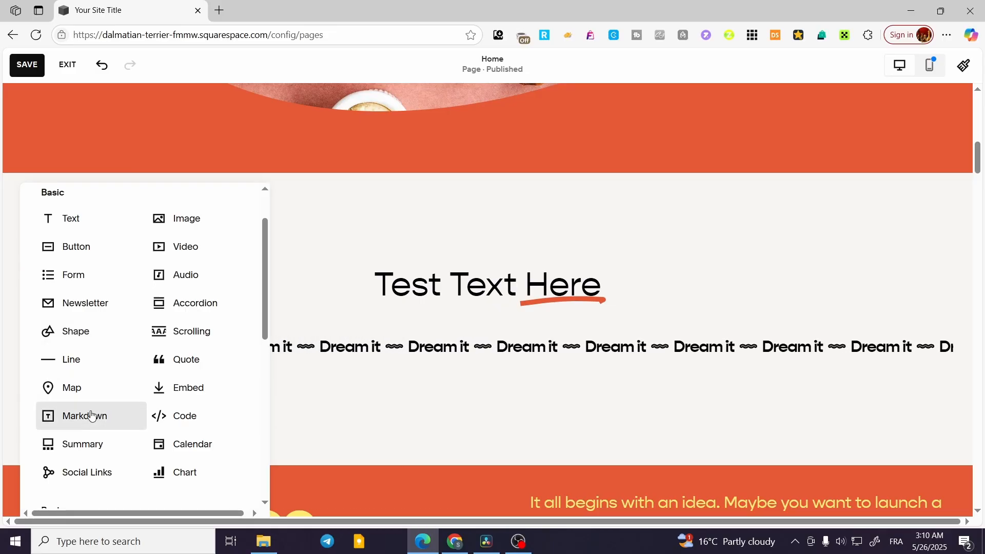
{"action": "left_click", "coordinate": [177, 364]}
{"action": "left_click_drag", "start_coordinate": [170, 382], "coordinate": [537, 440]}
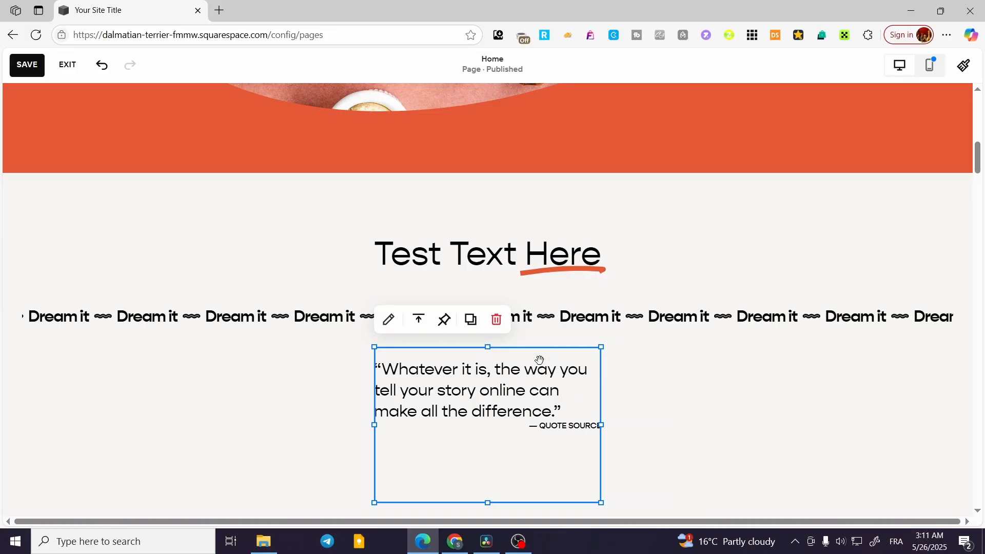
- Open the Quote block's content settings and replace the placeholder source with the quoted person's full name
{"action": "double_click", "coordinate": [463, 408]}
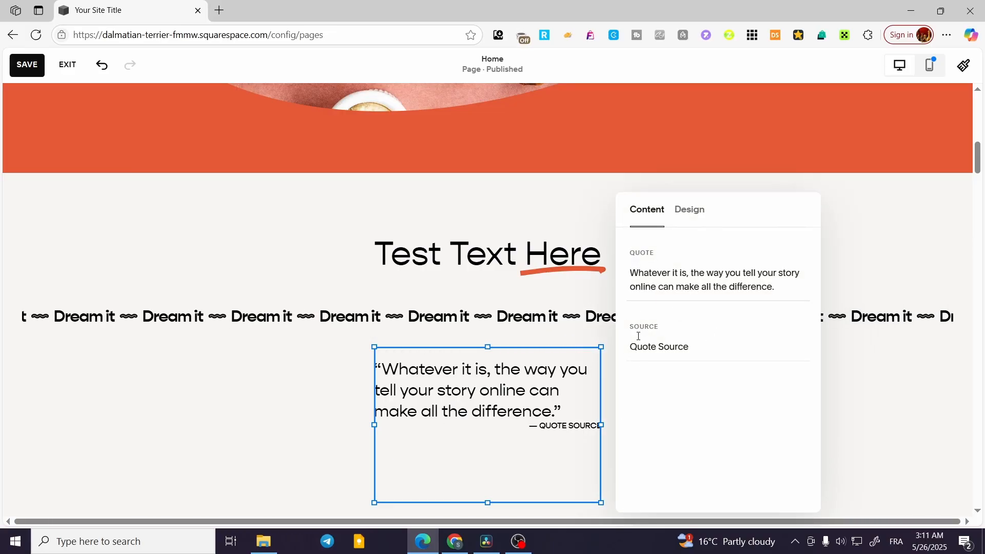
{"action": "left_click_drag", "start_coordinate": [691, 350], "coordinate": [632, 347]}
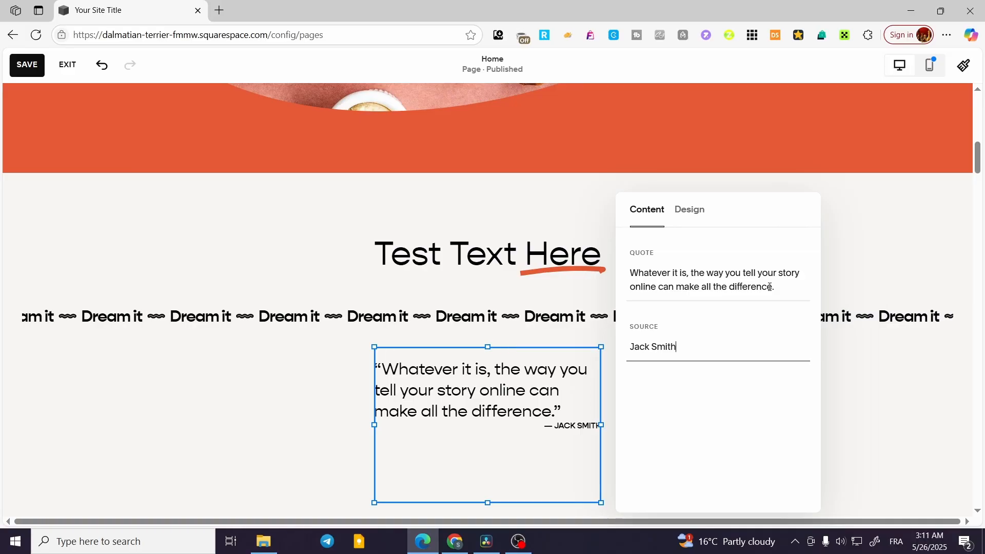
- Replace the quote block's placeholder quote with "Here is the Hero of the History." and leave its settings
{"action": "left_click_drag", "start_coordinate": [769, 287], "coordinate": [631, 266]}
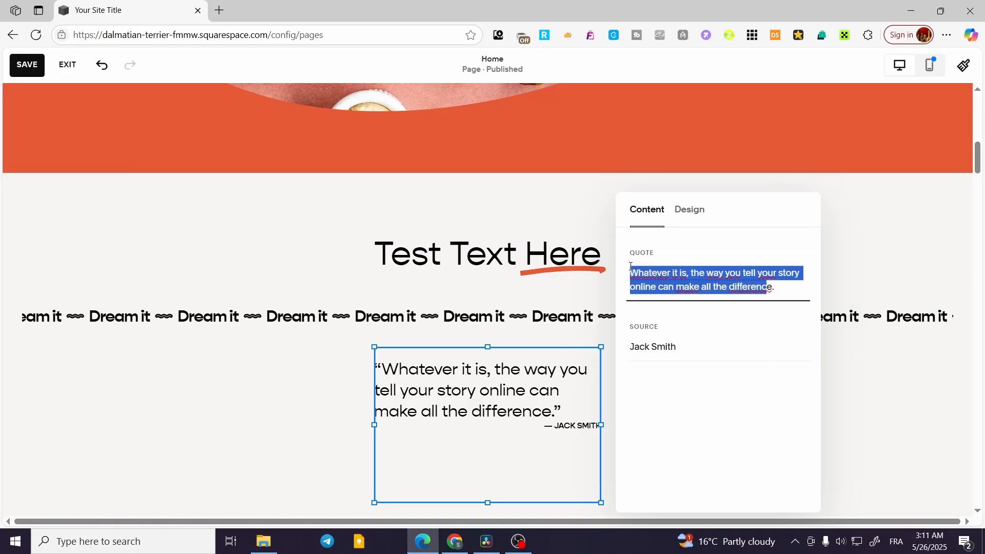
{"action": "key", "text": "Right"}
{"action": "key", "text": "Right"}
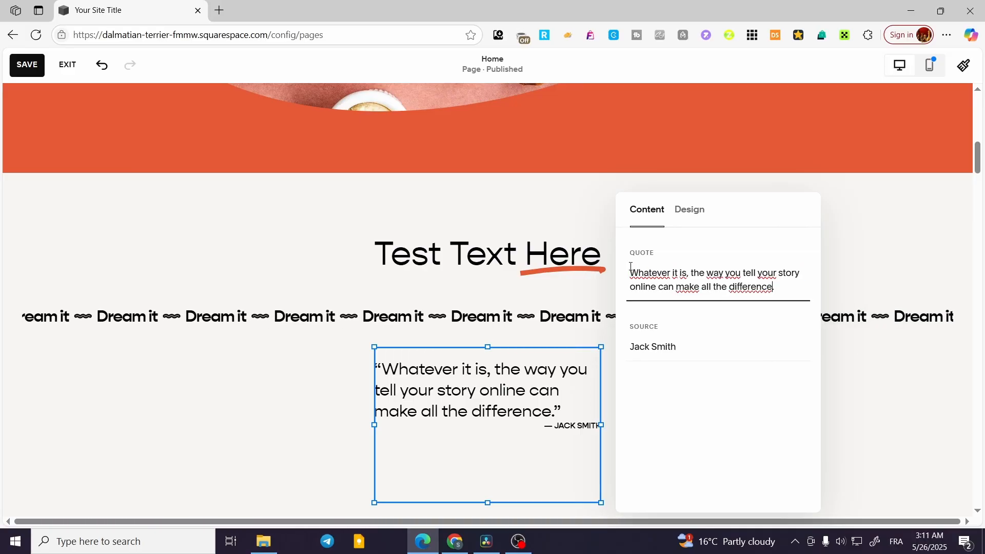
{"action": "key", "text": "shift+Up"}
{"action": "key", "text": "shift+Home"}
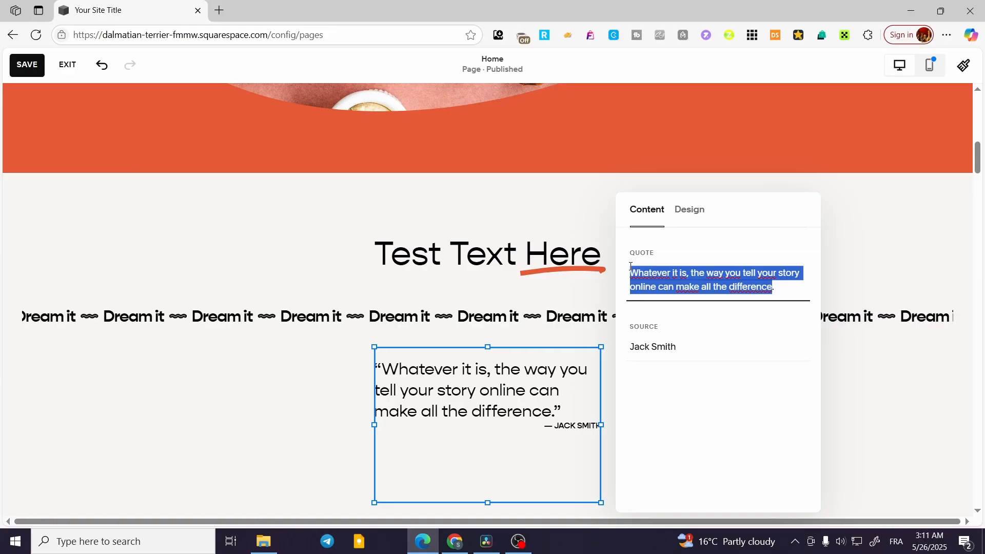
{"action": "type", "text": "Here is"}
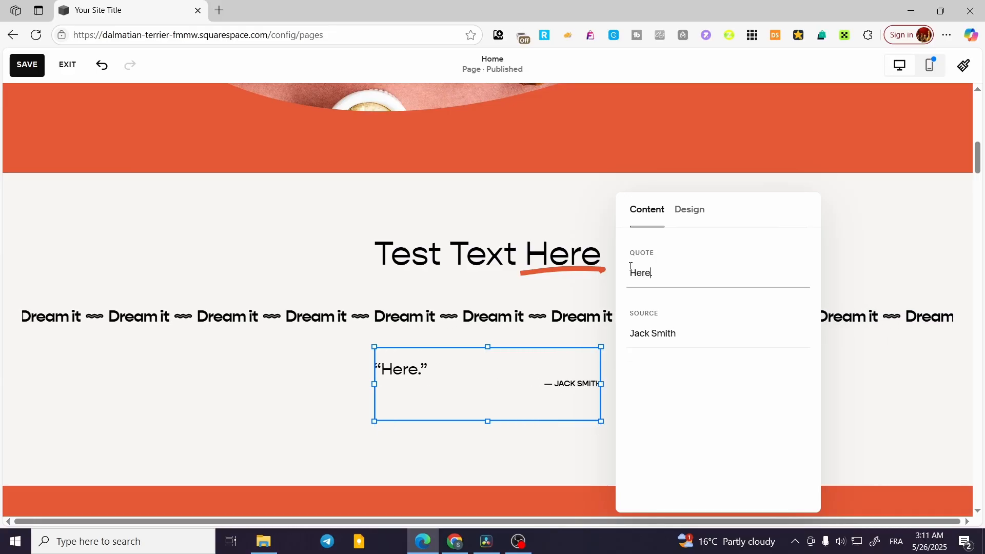
{"action": "type", "text": " the Her"}
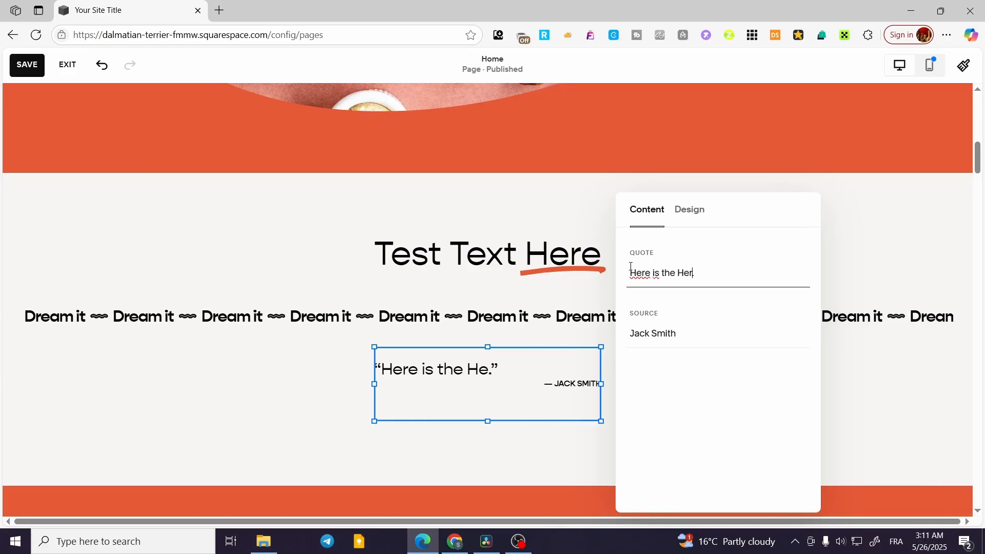
{"action": "type", "text": "o ofg"}
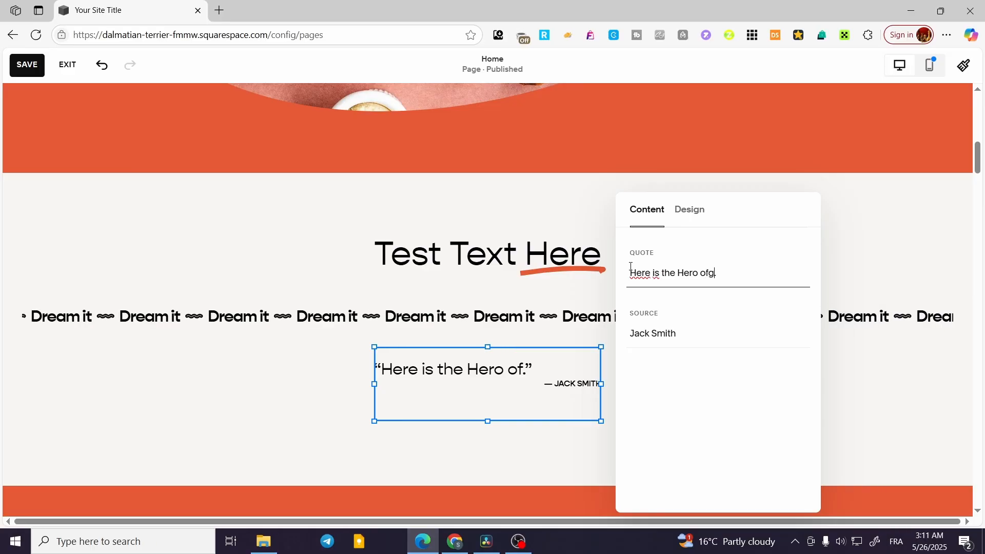
{"action": "key", "text": "BackSpace"}
{"action": "key", "text": "BackSpace"}
{"action": "type", "text": "the"}
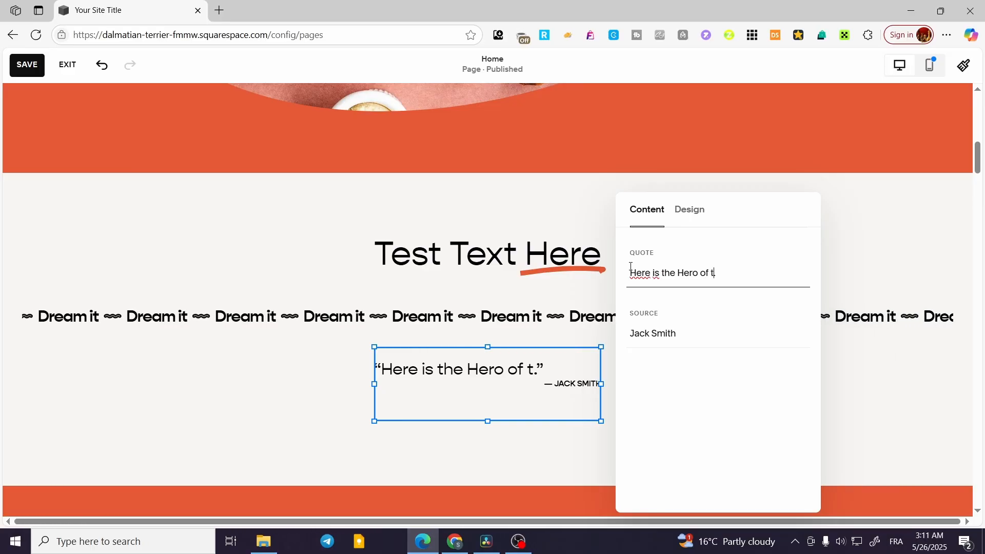
{"action": "type", "text": " Hi"}
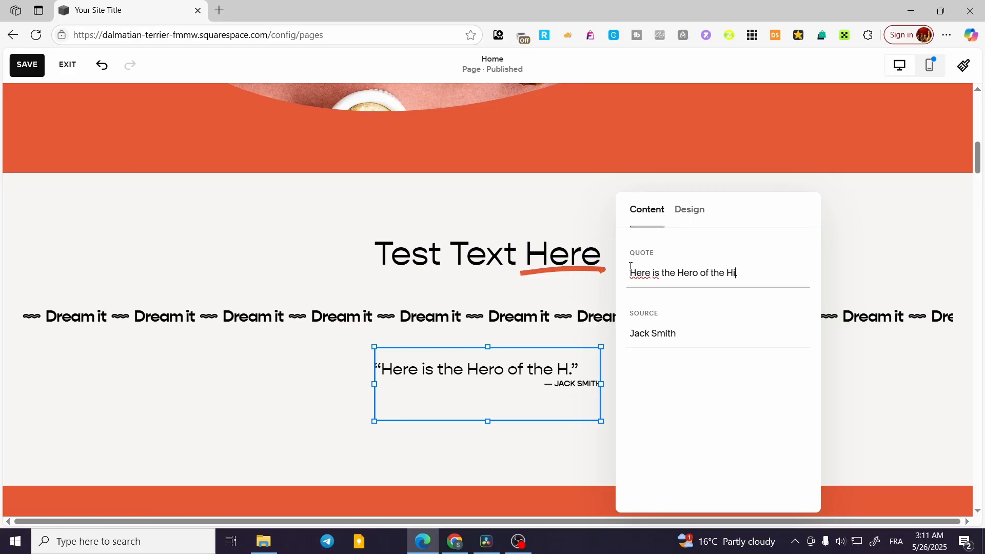
{"action": "type", "text": "story."}
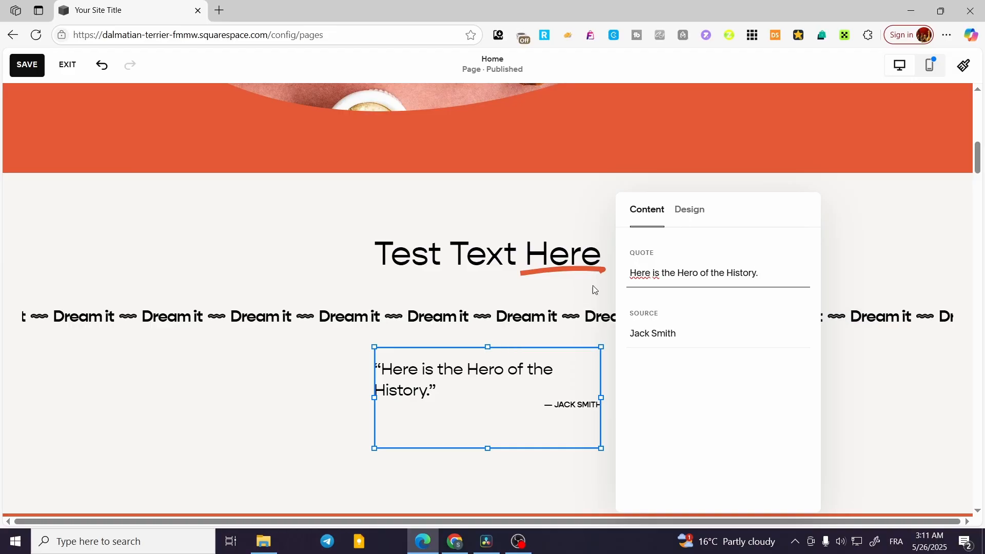
{"action": "left_click", "coordinate": [313, 387]}
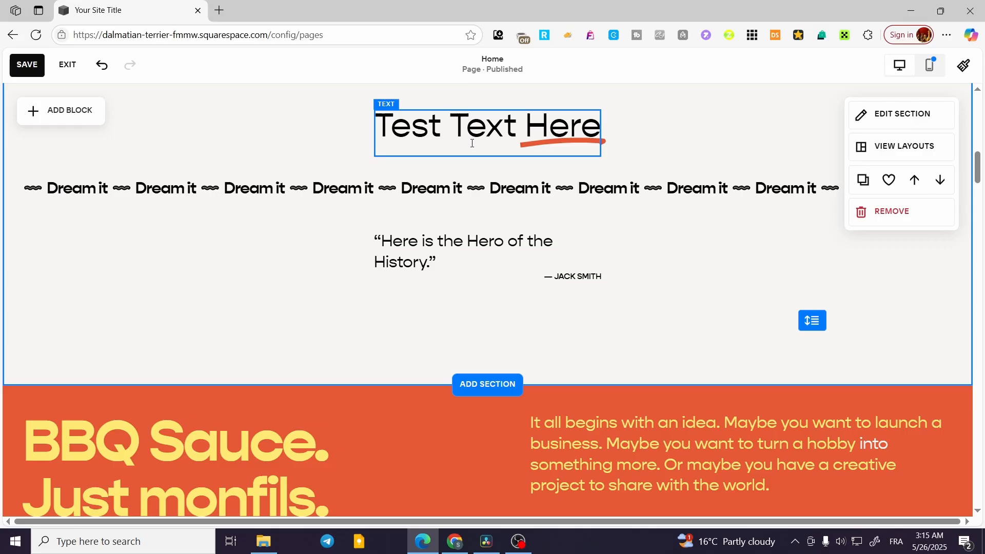
- Colour the word "Text" in the "Test Text Here" heading with the palette's yellow
{"action": "left_click", "coordinate": [490, 134]}
{"action": "scroll", "coordinate": [684, 308], "scroll_direction": "up", "scroll_amount": 1}
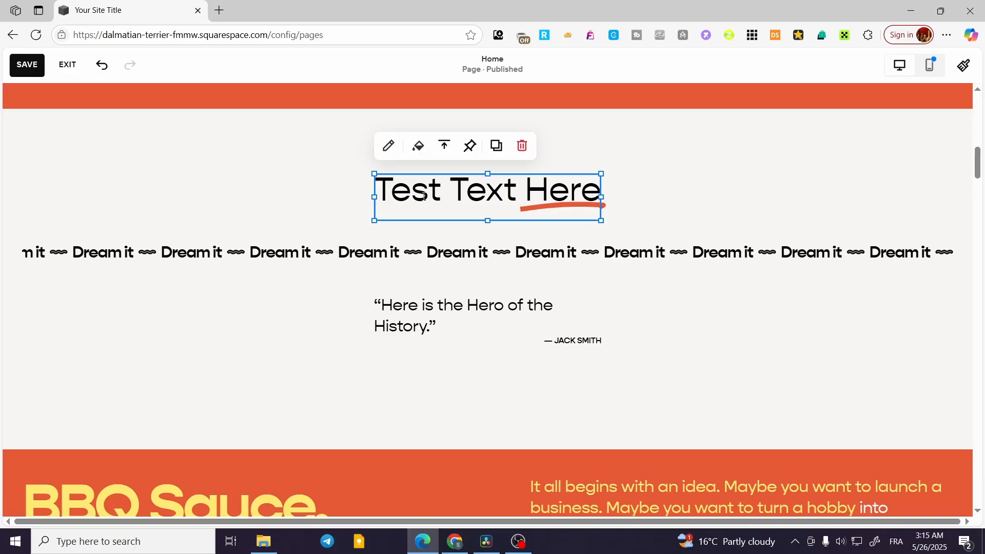
{"action": "left_click", "coordinate": [389, 145]}
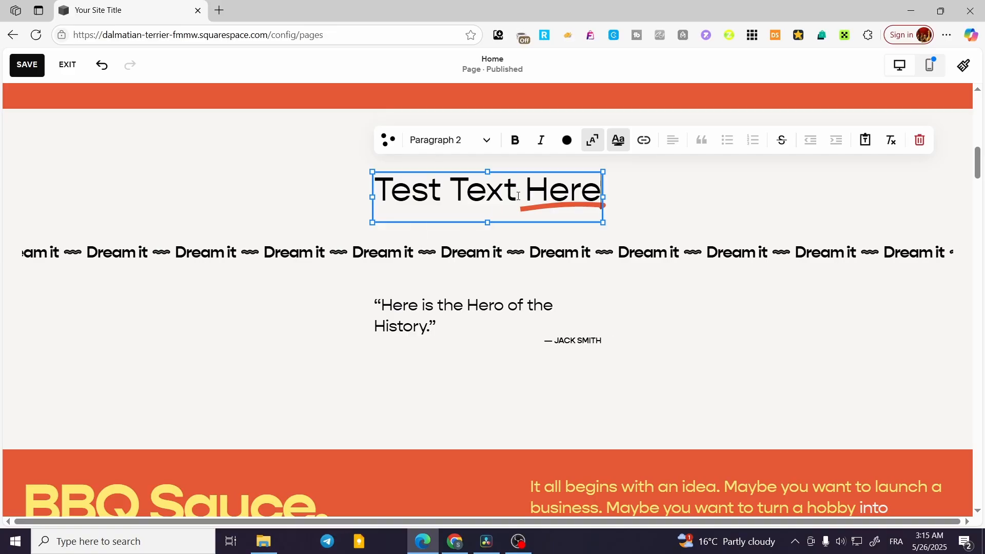
{"action": "left_click_drag", "start_coordinate": [517, 196], "coordinate": [457, 191]}
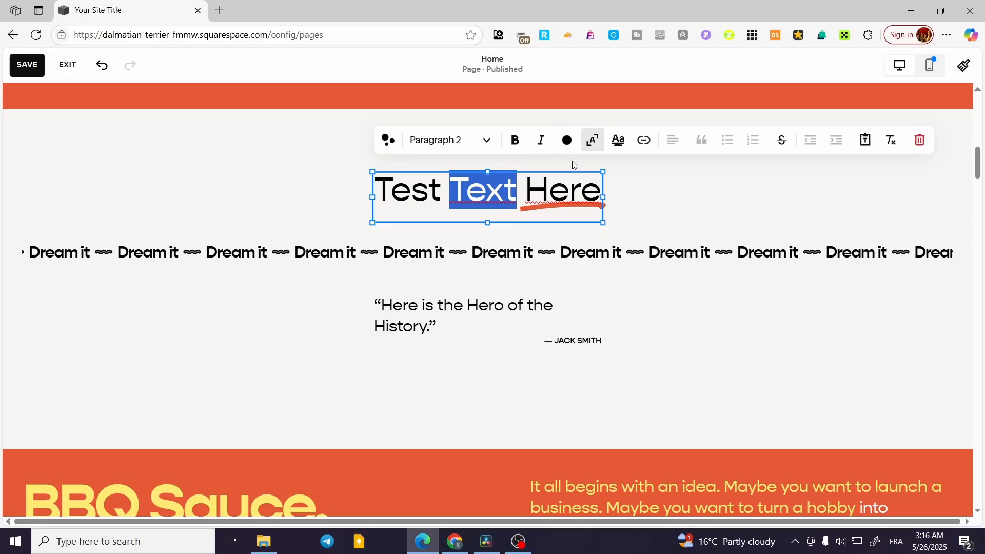
{"action": "left_click", "coordinate": [566, 140]}
{"action": "left_click", "coordinate": [537, 213]}
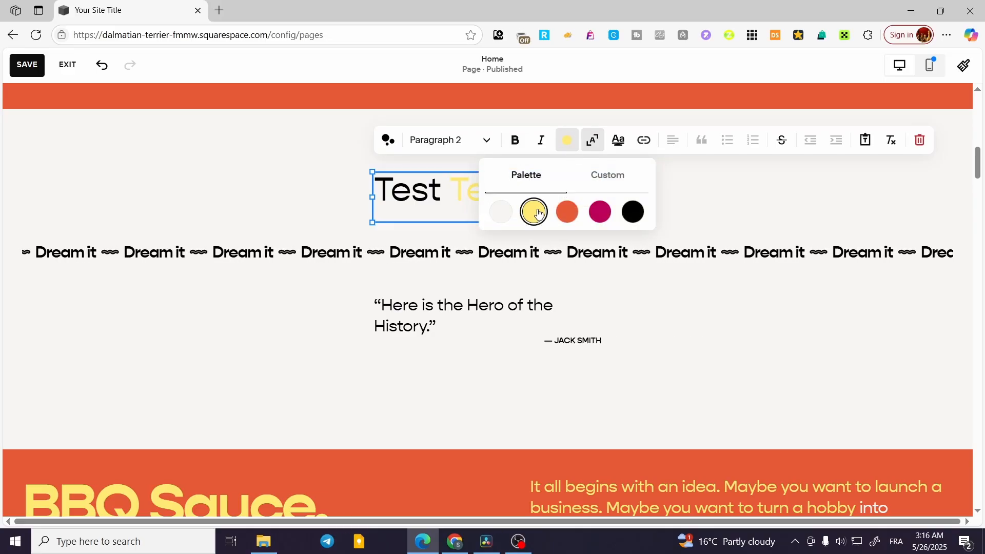
{"action": "left_click", "coordinate": [729, 192]}
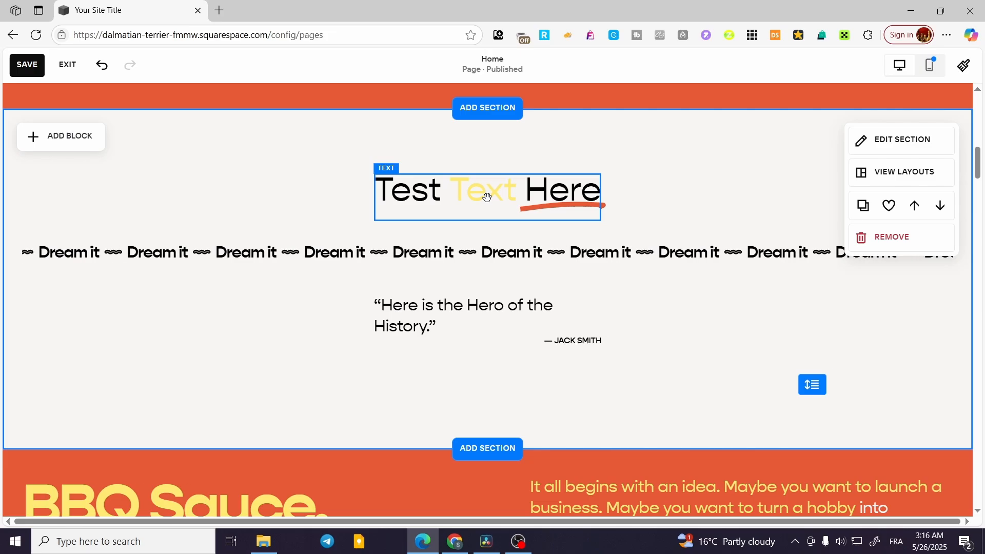
- Apply strikethrough to the word "Test" in the heading and leave the text block
{"action": "left_click", "coordinate": [412, 193]}
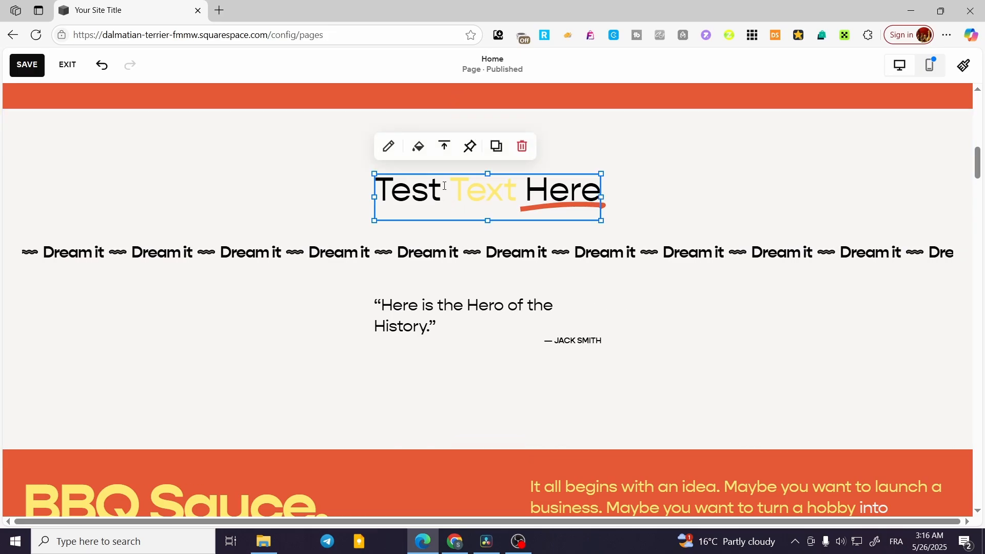
{"action": "left_click_drag", "start_coordinate": [445, 186], "coordinate": [378, 189]}
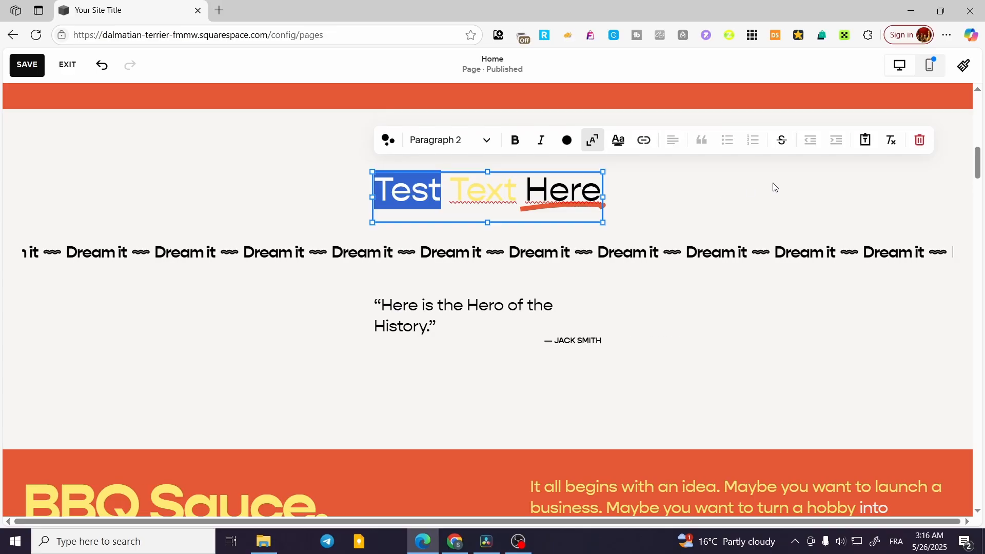
{"action": "left_click", "coordinate": [782, 141]}
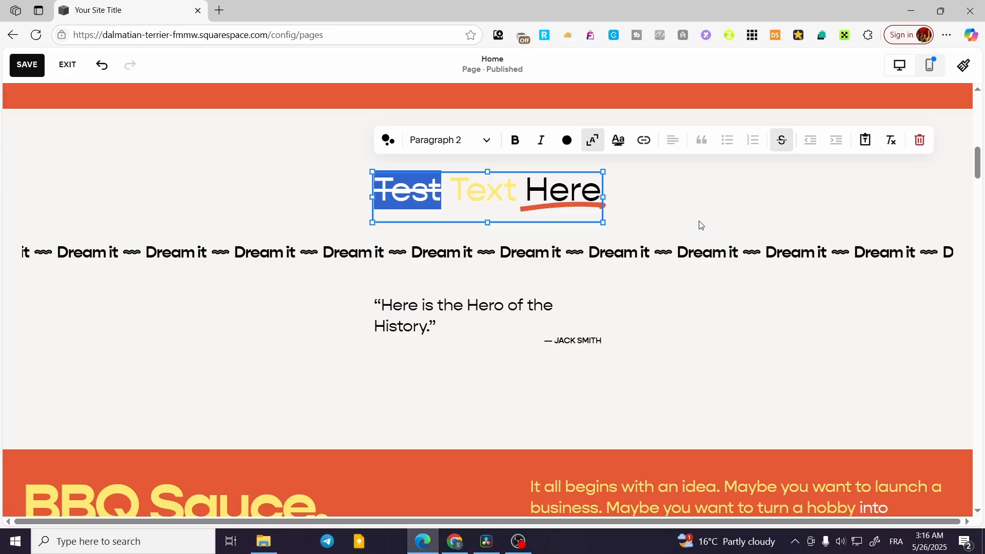
{"action": "left_click", "coordinate": [743, 203]}
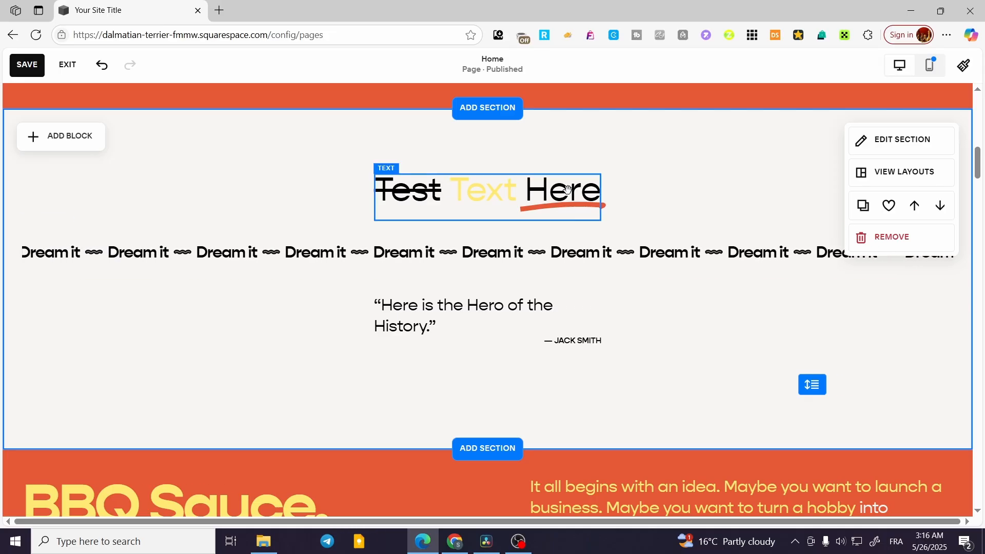
{"action": "double_click", "coordinate": [422, 189]}
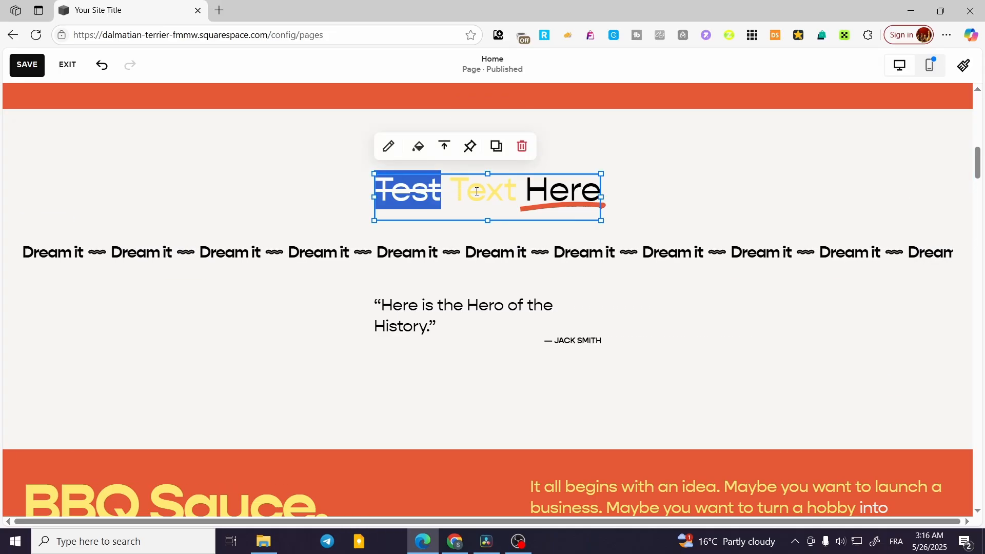
{"action": "left_click", "coordinate": [455, 238]}
- Review the scrolling text block's "Dream it" item and its Design settings, including speed, item spacing and stroke
{"action": "left_click", "coordinate": [431, 253]}
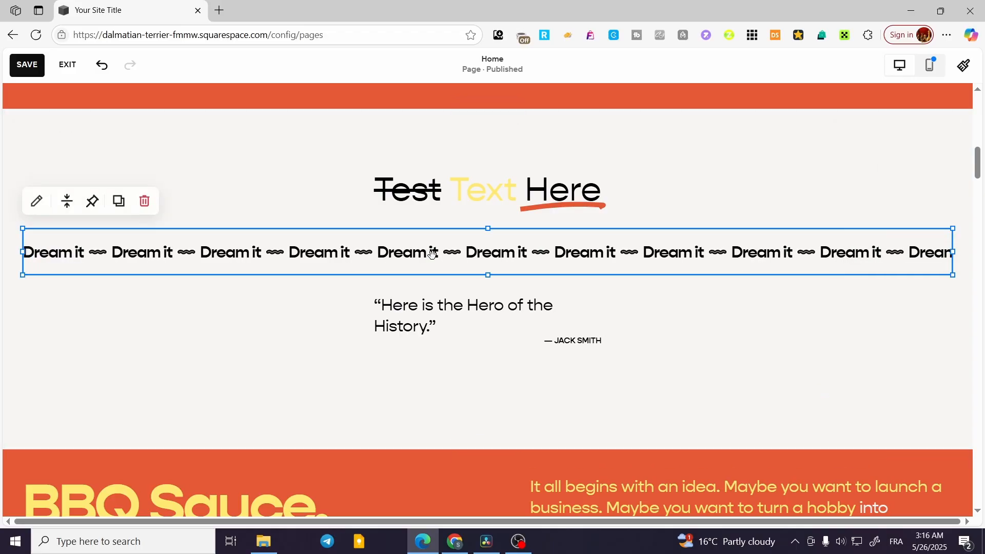
{"action": "left_click", "coordinate": [37, 200]}
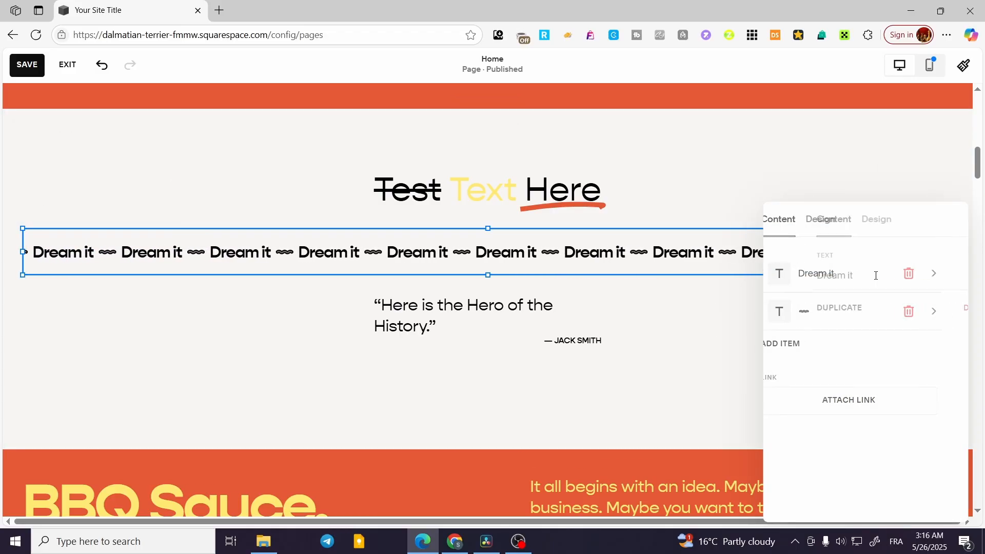
{"action": "left_click", "coordinate": [825, 280]}
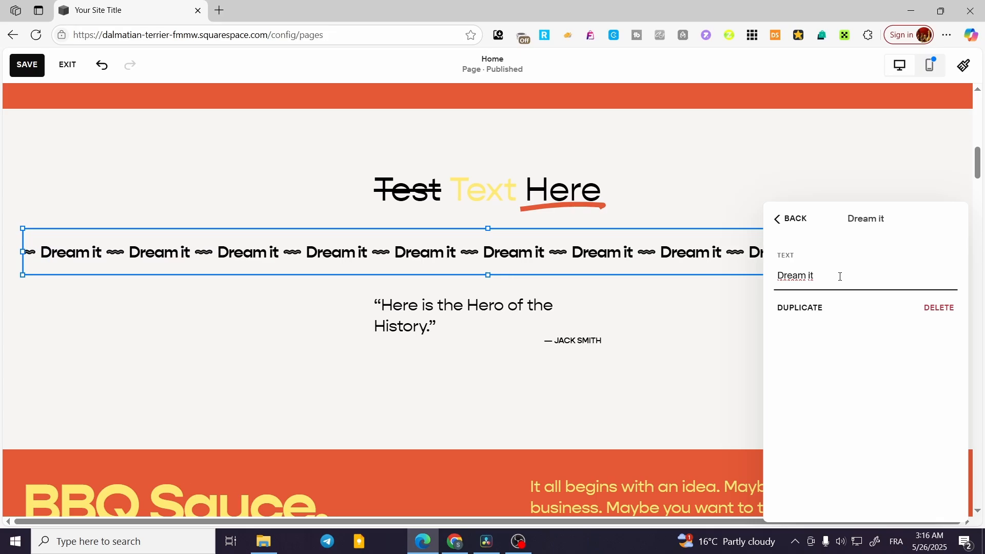
{"action": "left_click", "coordinate": [806, 185]}
{"action": "left_click", "coordinate": [301, 232]}
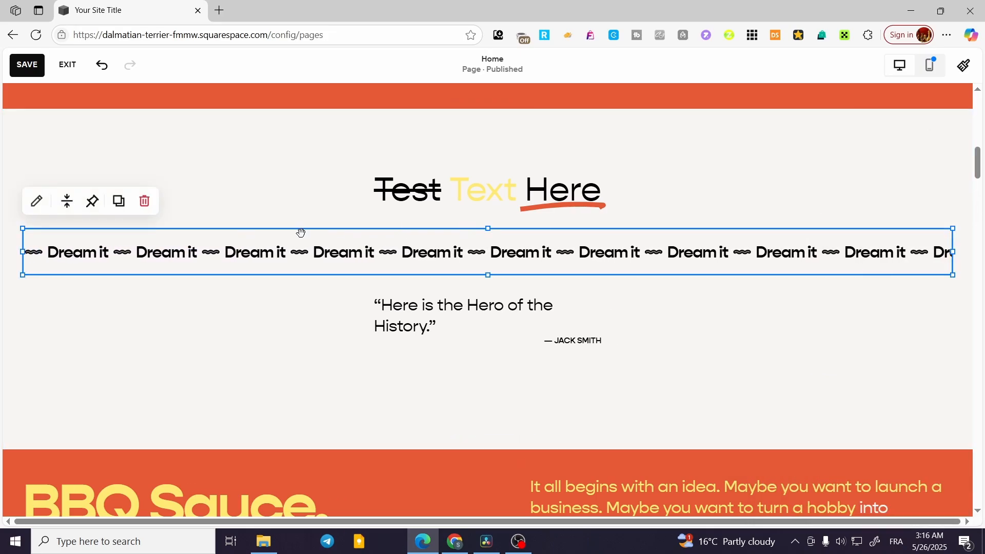
{"action": "left_click", "coordinate": [36, 201]}
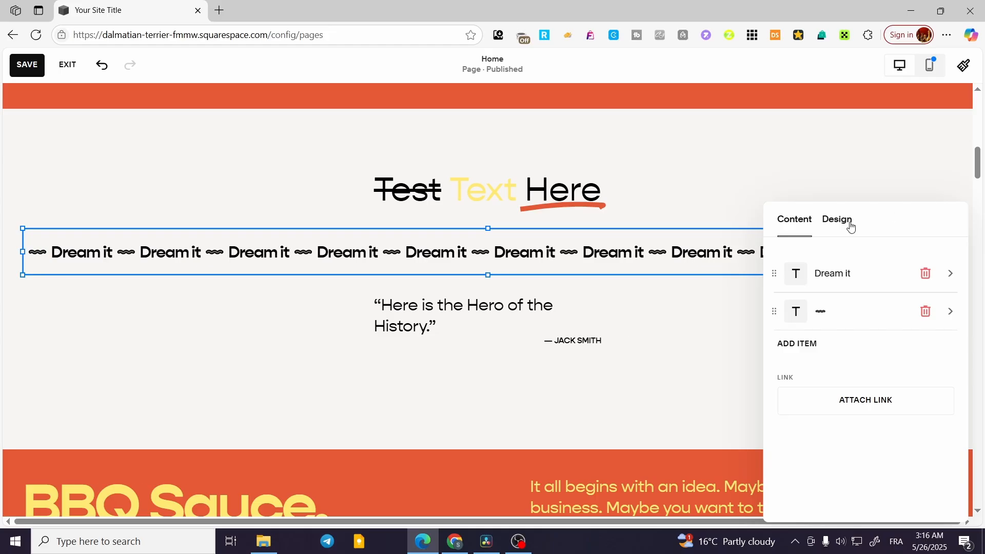
{"action": "left_click", "coordinate": [850, 226]}
{"action": "scroll", "coordinate": [868, 339], "scroll_direction": "down", "scroll_amount": 3}
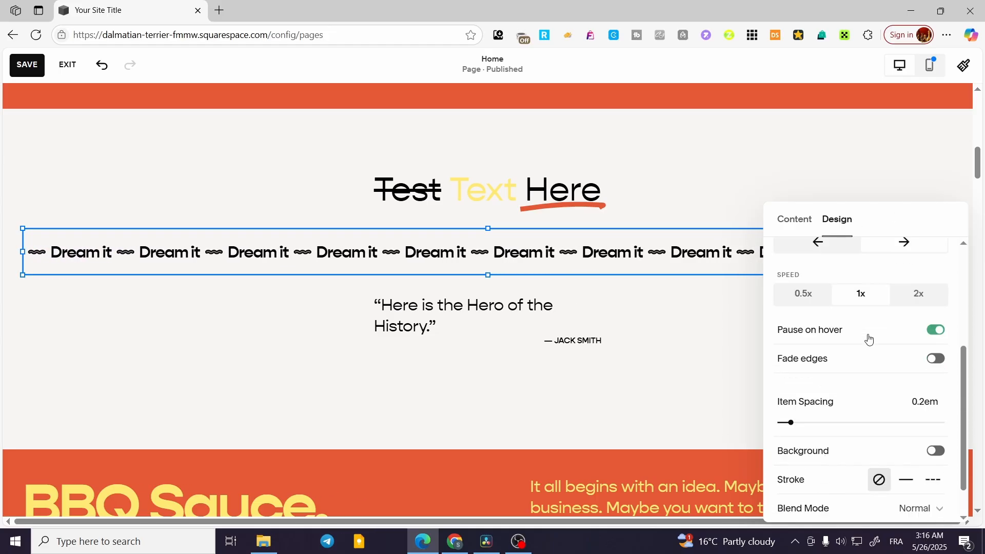
{"action": "scroll", "coordinate": [868, 338], "scroll_direction": "down", "scroll_amount": 1}
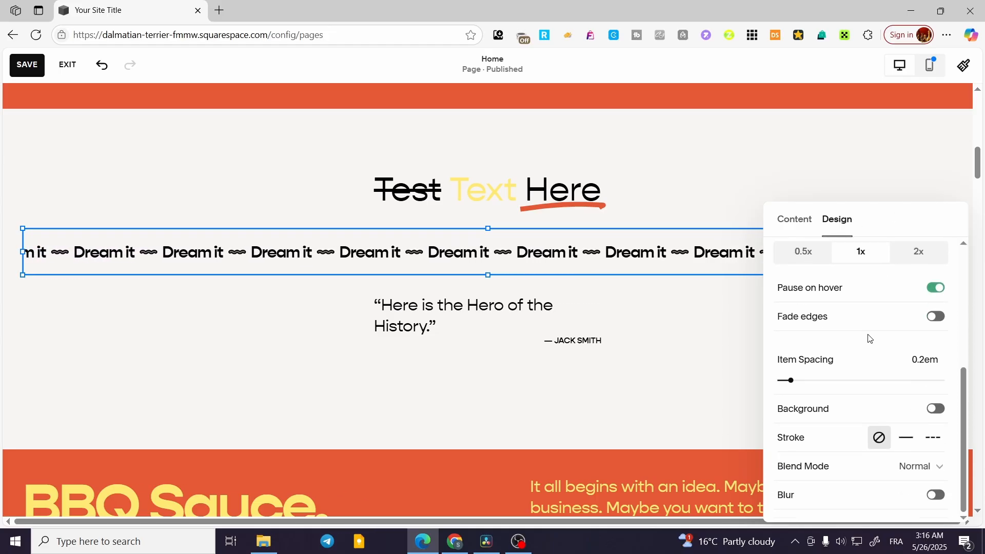
{"action": "left_click", "coordinate": [663, 387]}
- Open the Quote block's Design settings and examine the available animation options, keeping Site Default
{"action": "left_click", "coordinate": [463, 328]}
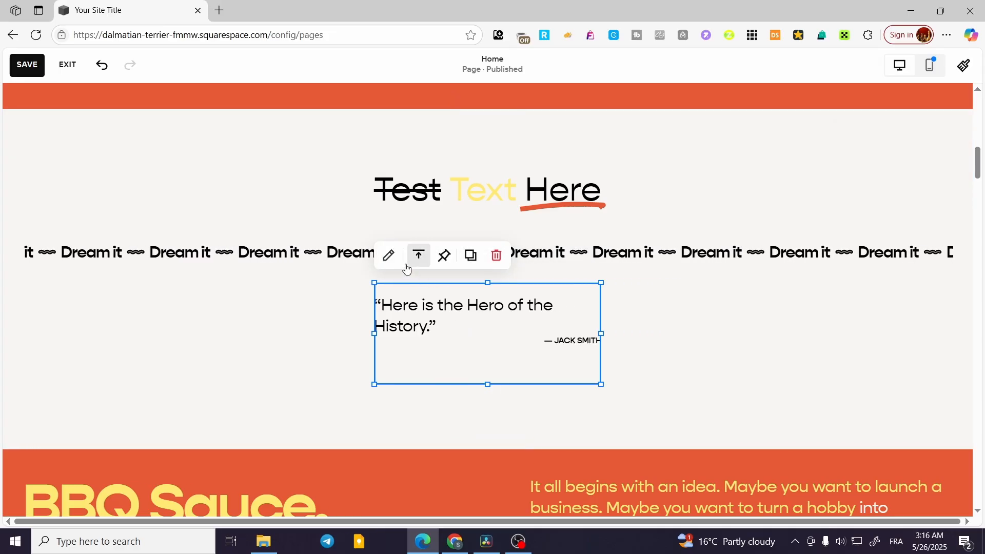
{"action": "left_click", "coordinate": [389, 256]}
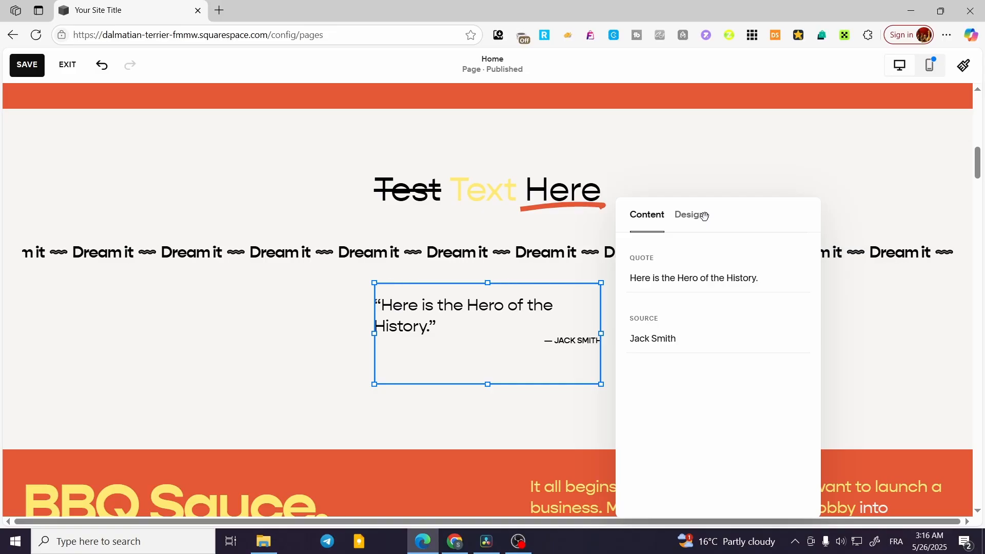
{"action": "left_click", "coordinate": [684, 222]}
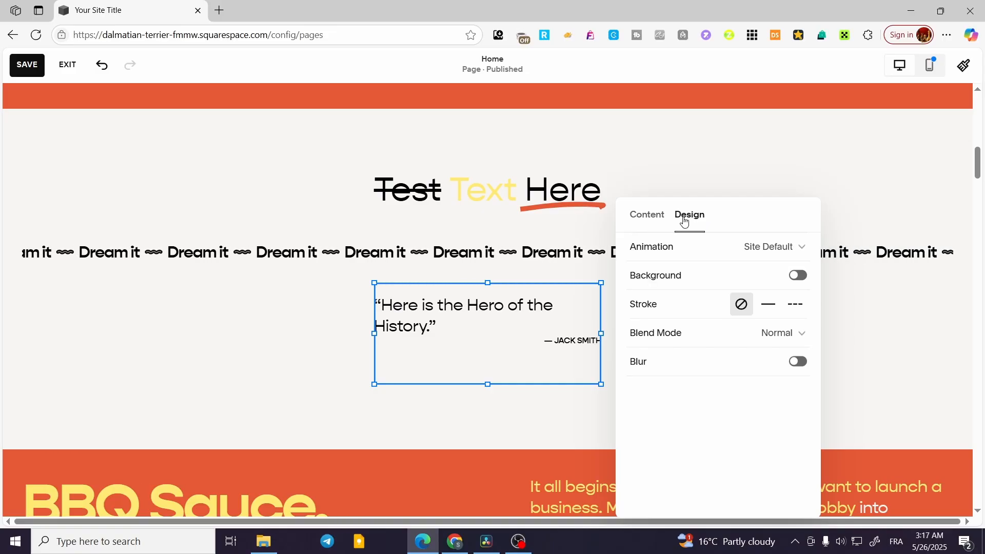
{"action": "left_click", "coordinate": [792, 249]}
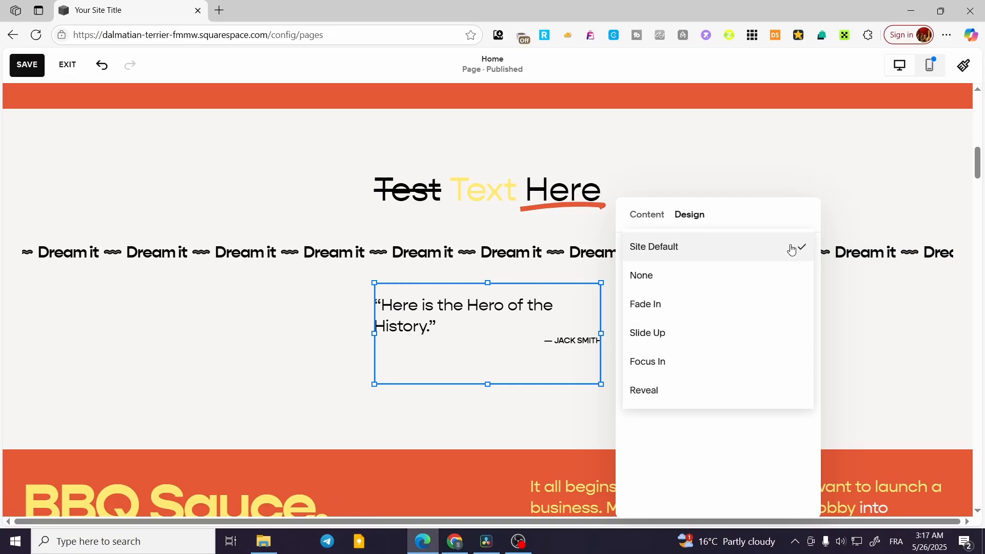
{"action": "left_click", "coordinate": [776, 218]}
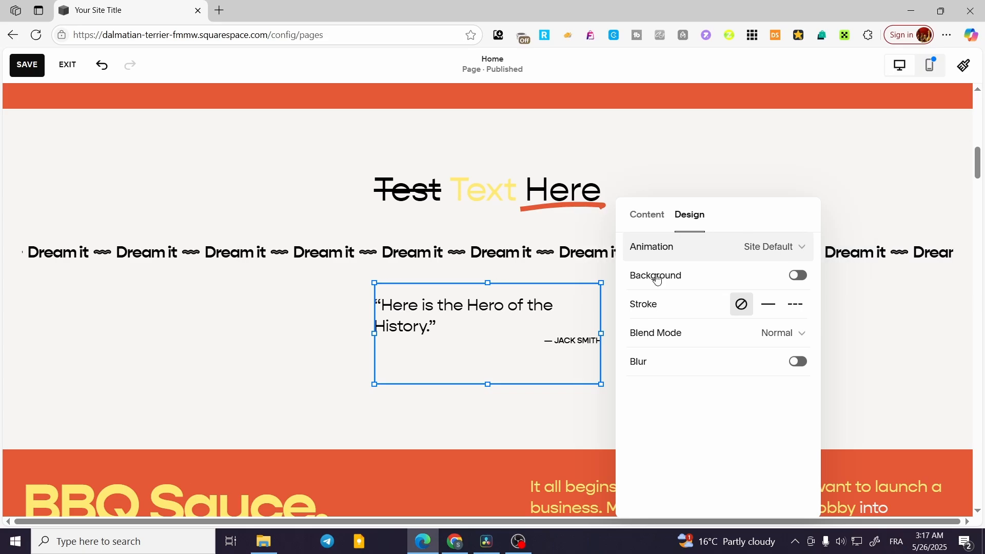
- Try a background on the Quote block, turn it off, and apply a solid stroke around the block
{"action": "left_click", "coordinate": [798, 276]}
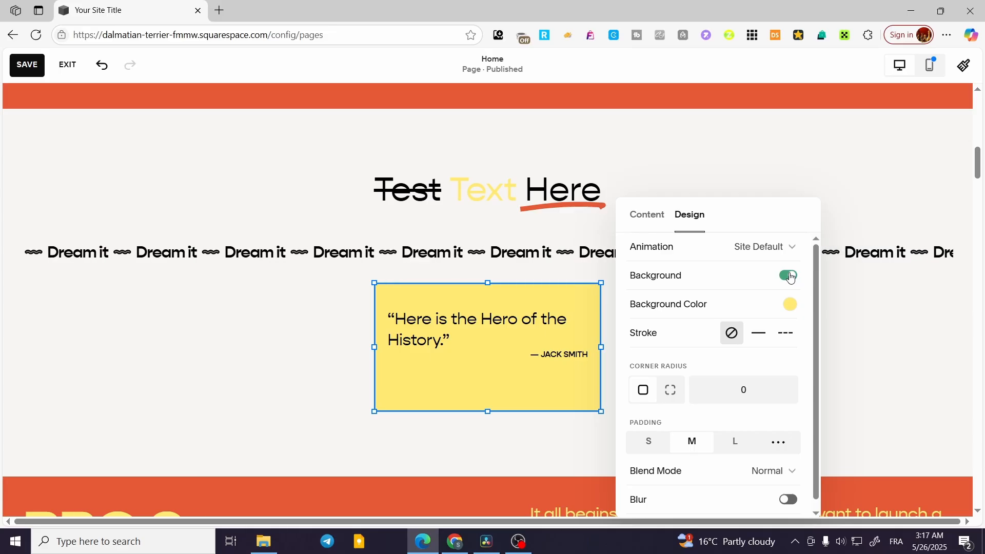
{"action": "left_click", "coordinate": [790, 277]}
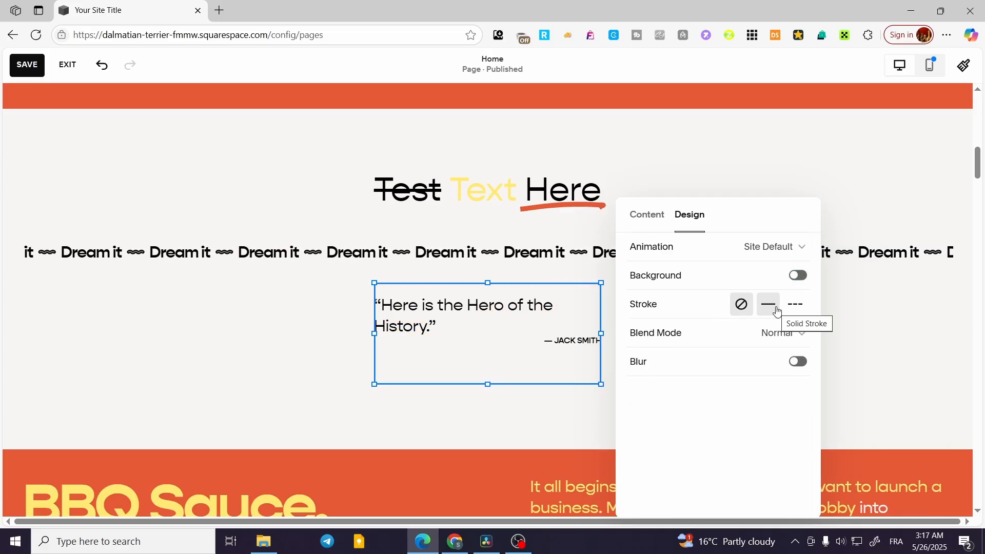
{"action": "left_click", "coordinate": [777, 307]}
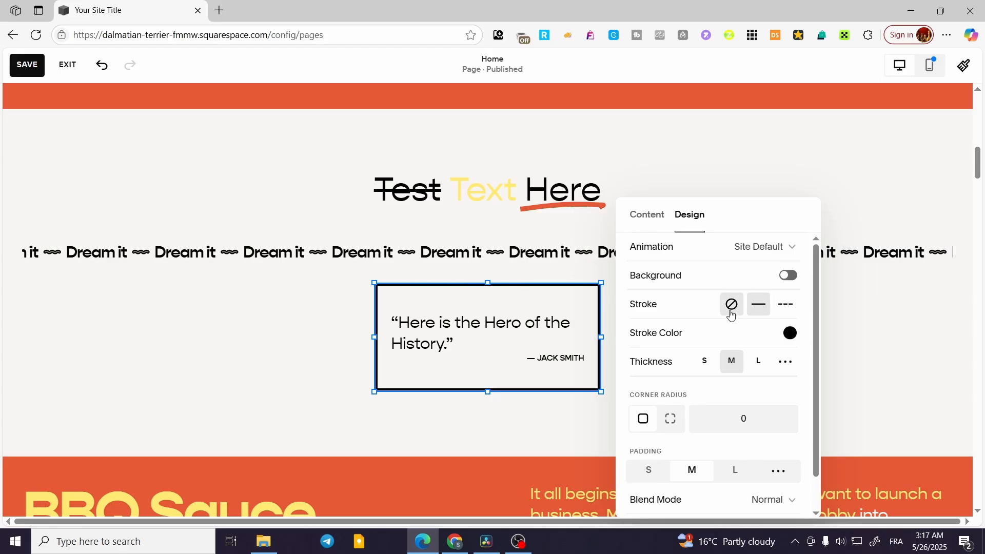
- Remove the stroke around the Quote block in its Design settings
{"action": "left_click", "coordinate": [310, 405]}
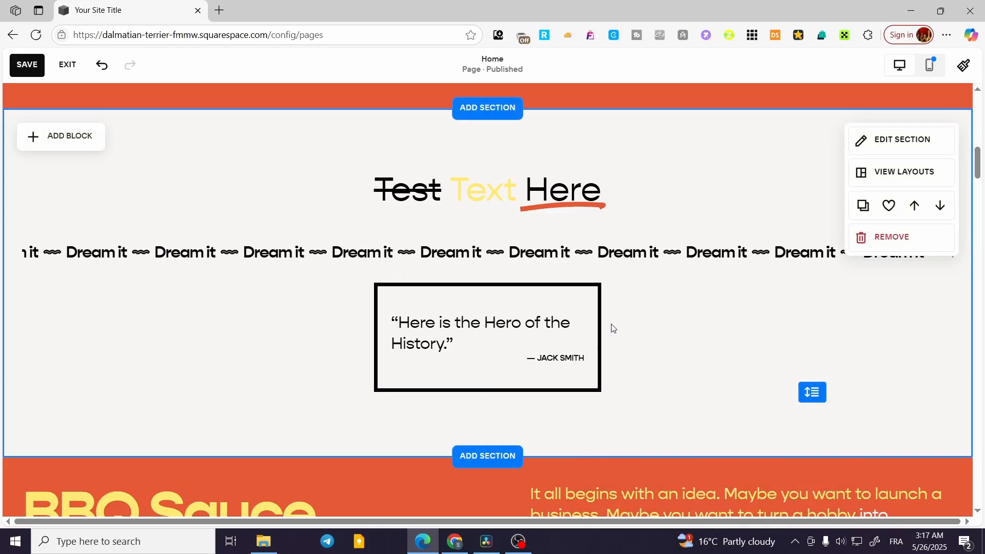
{"action": "left_click", "coordinate": [576, 325]}
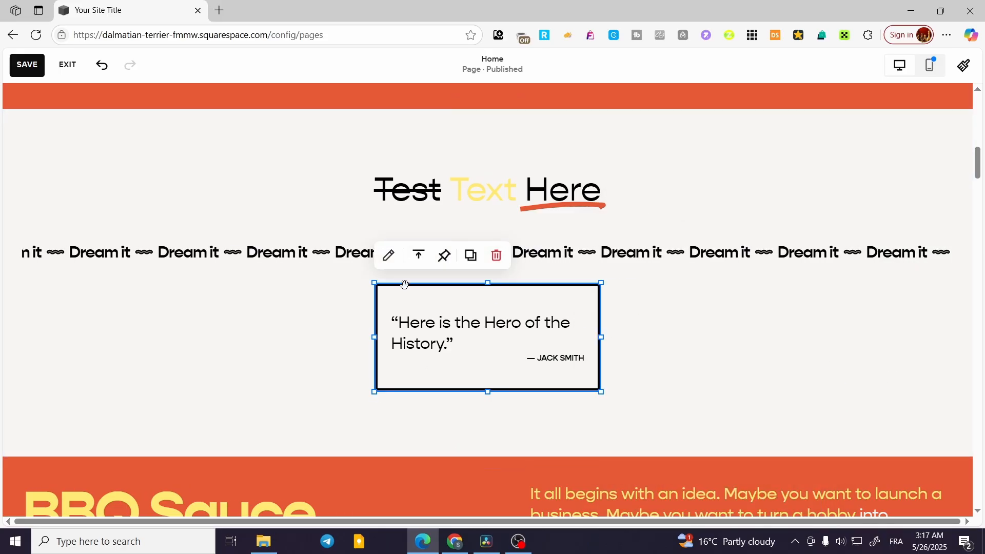
{"action": "left_click", "coordinate": [389, 255]}
{"action": "left_click", "coordinate": [673, 214]}
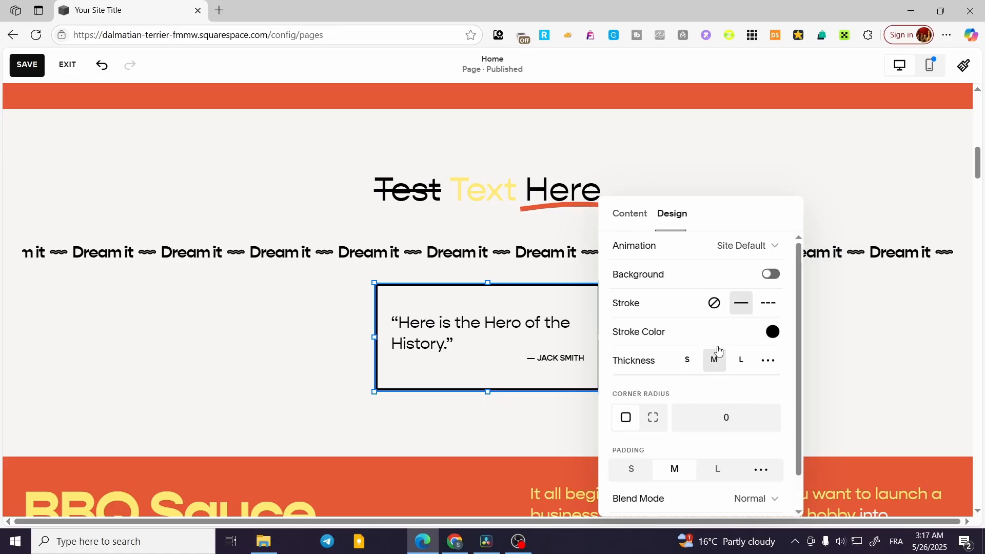
{"action": "left_click", "coordinate": [713, 303]}
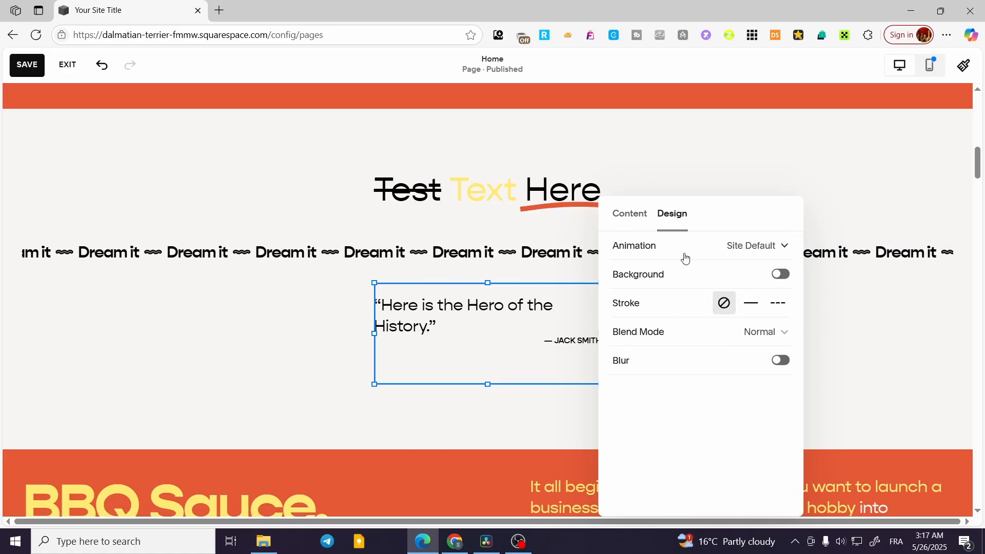
- Try the Fade In, Slide Up and Focus In animations on the Quote block, then set its animation to Reveal and leave the block
{"action": "left_click", "coordinate": [705, 252]}
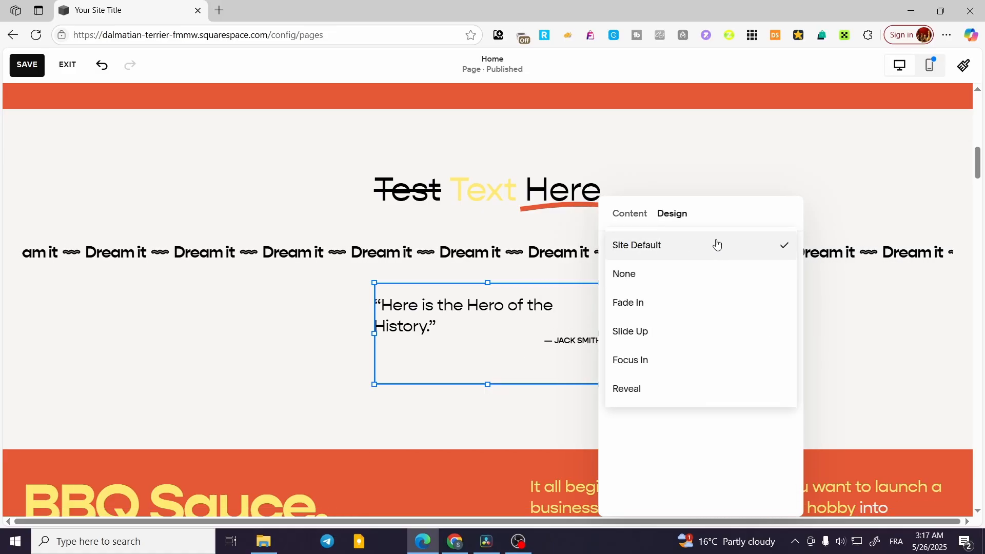
{"action": "left_click", "coordinate": [675, 312]}
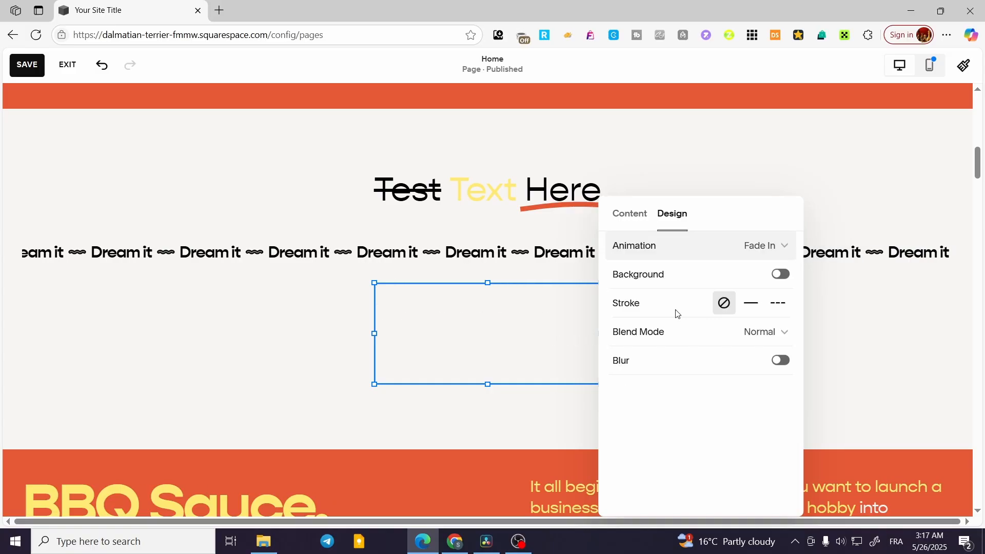
{"action": "left_click", "coordinate": [756, 248]}
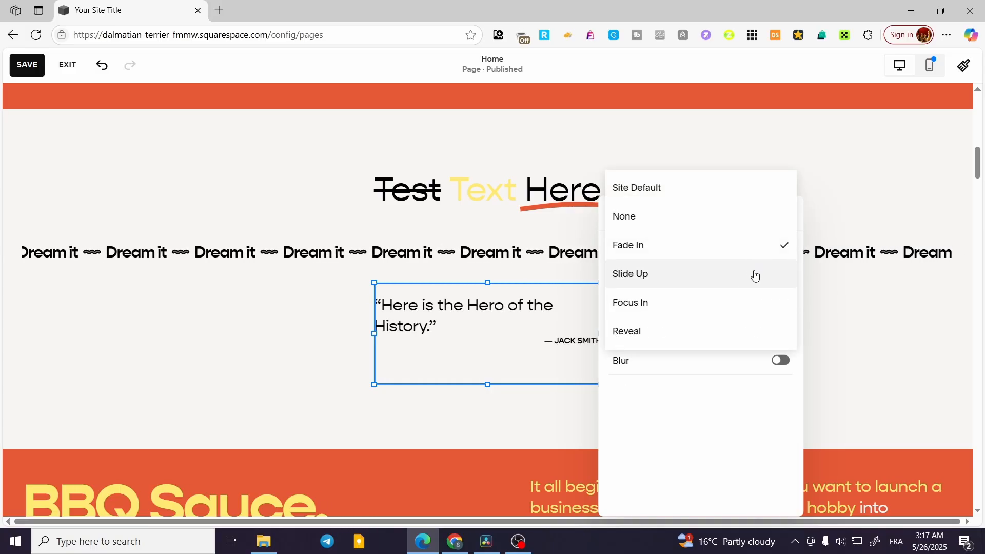
{"action": "left_click", "coordinate": [754, 276]}
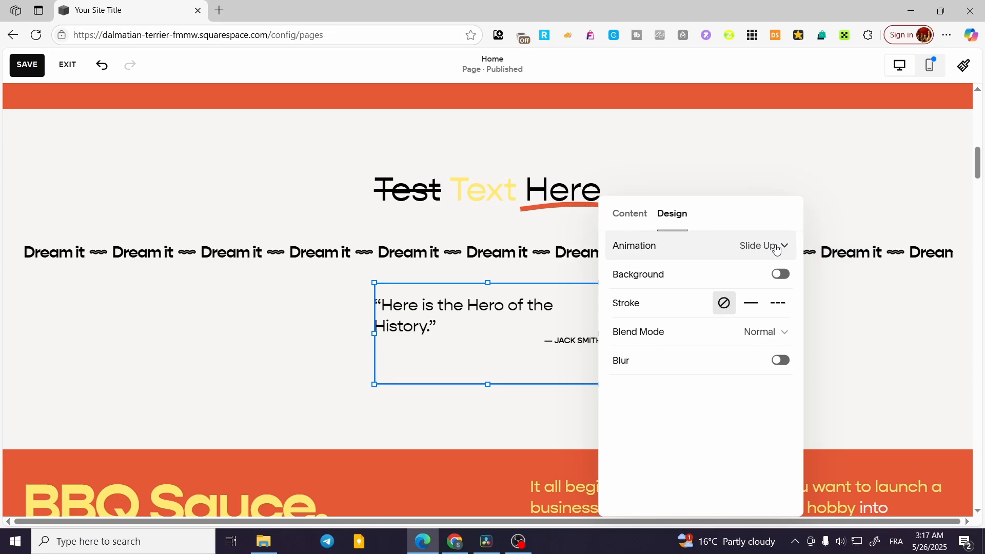
{"action": "left_click", "coordinate": [772, 247]}
{"action": "left_click", "coordinate": [750, 288]}
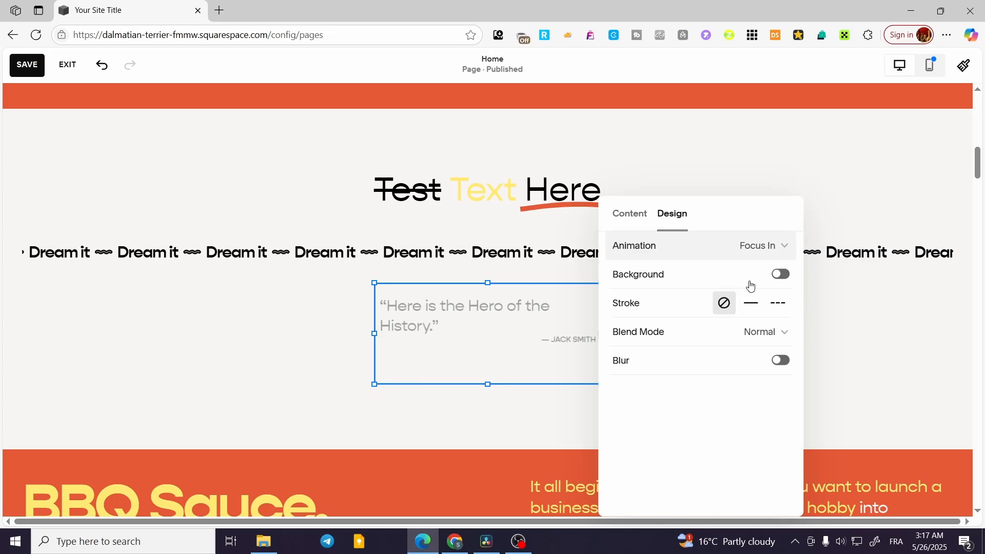
{"action": "left_click", "coordinate": [755, 249]}
{"action": "left_click", "coordinate": [745, 277]}
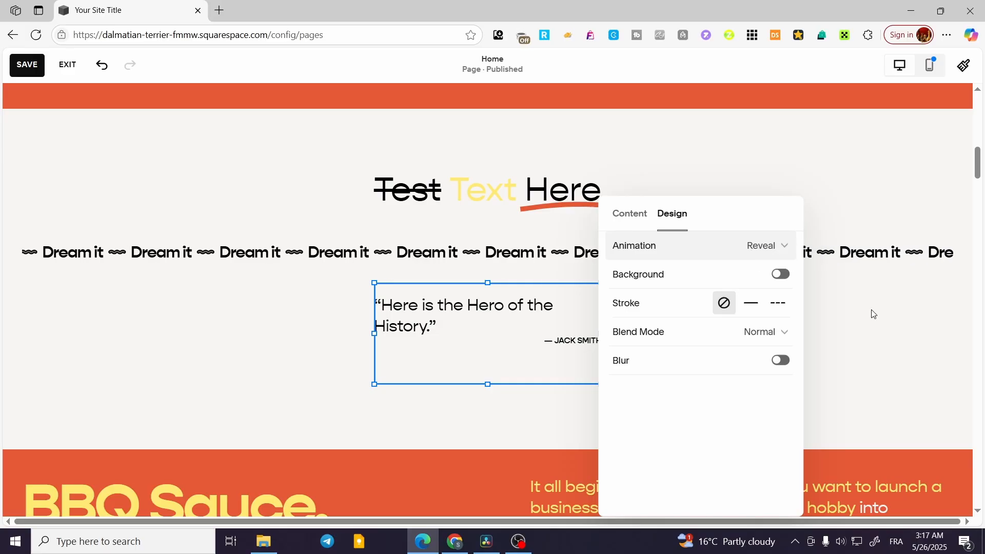
{"action": "left_click", "coordinate": [907, 334]}
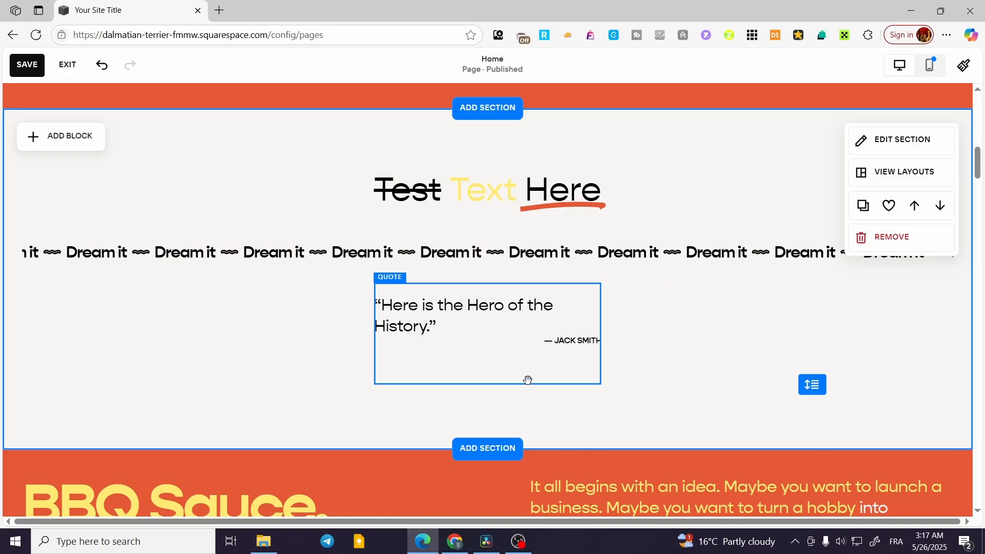
- Open the "Test Text Here" heading for editing, review its text formatting options, and leave the block
{"action": "left_click", "coordinate": [583, 204]}
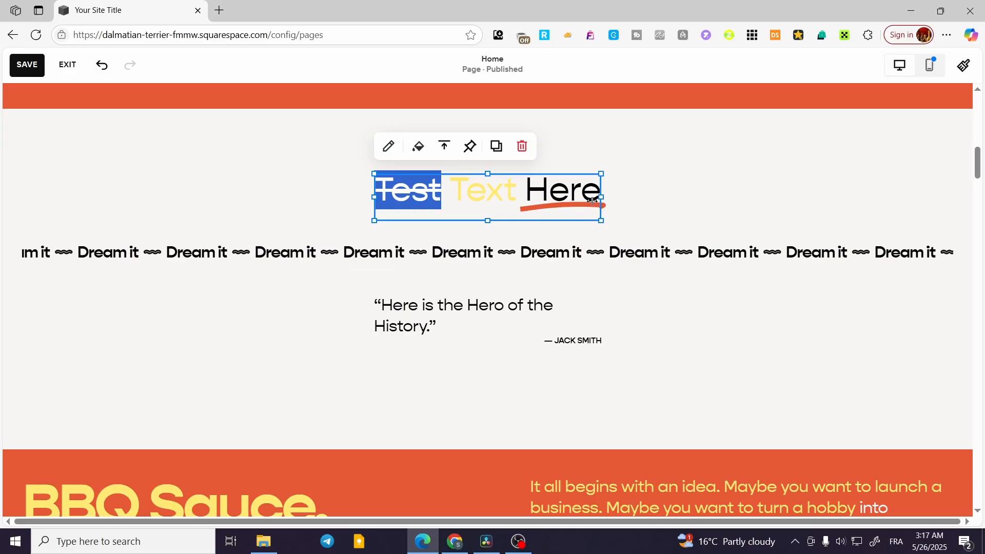
{"action": "left_click", "coordinate": [641, 210]}
{"action": "left_click", "coordinate": [579, 201]}
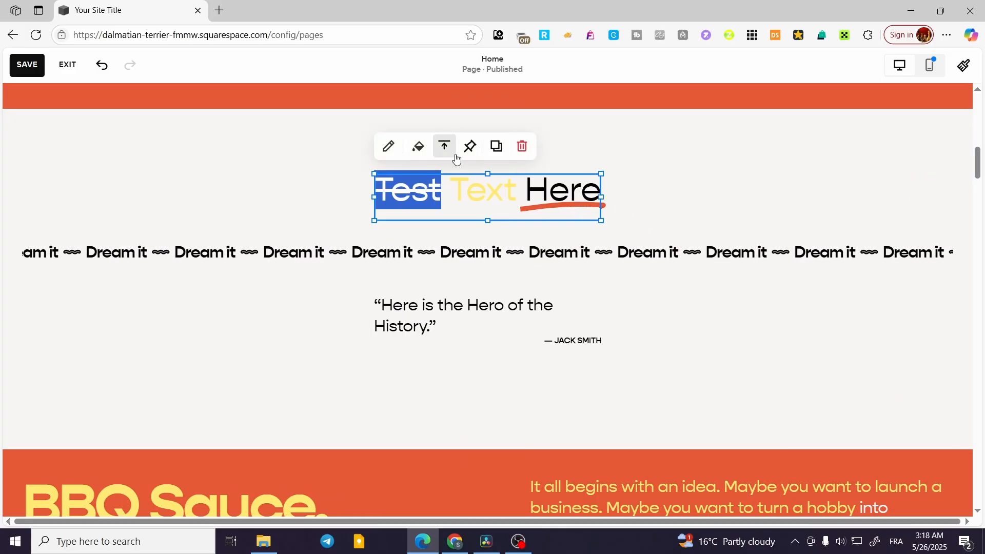
{"action": "left_click", "coordinate": [387, 148]}
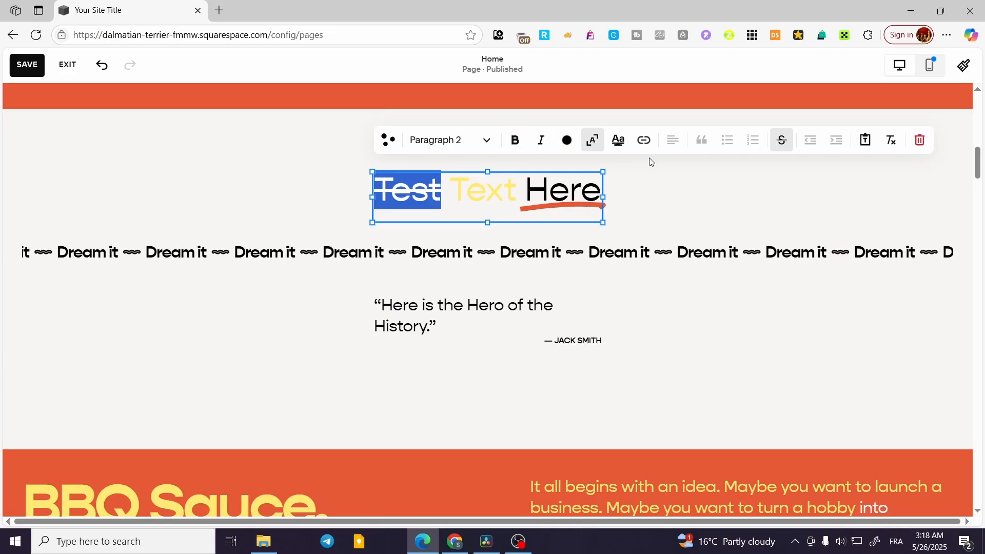
{"action": "left_click", "coordinate": [701, 188]}
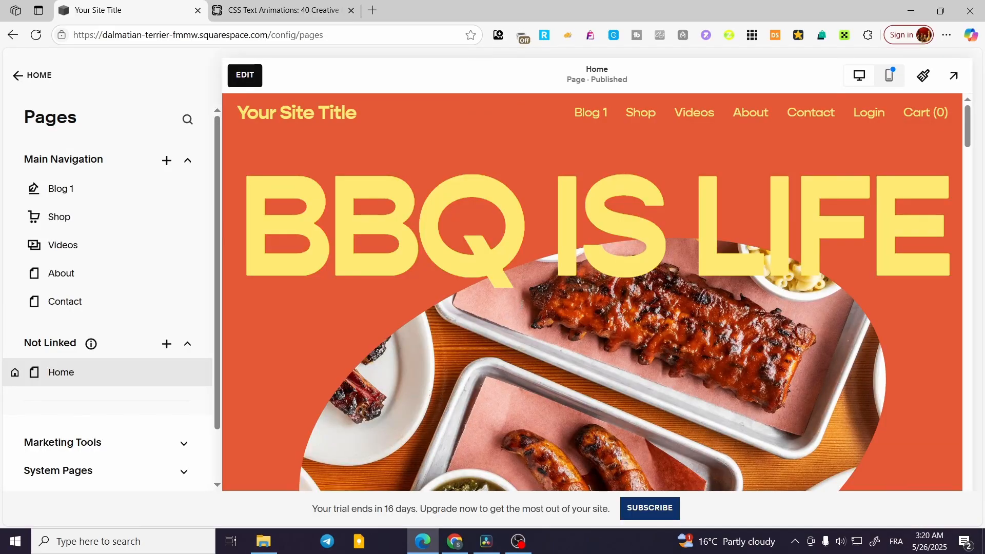
- Look over the Home page preview and open the site's Custom CSS editor
{"action": "scroll", "coordinate": [226, 410], "scroll_direction": "down", "scroll_amount": 4}
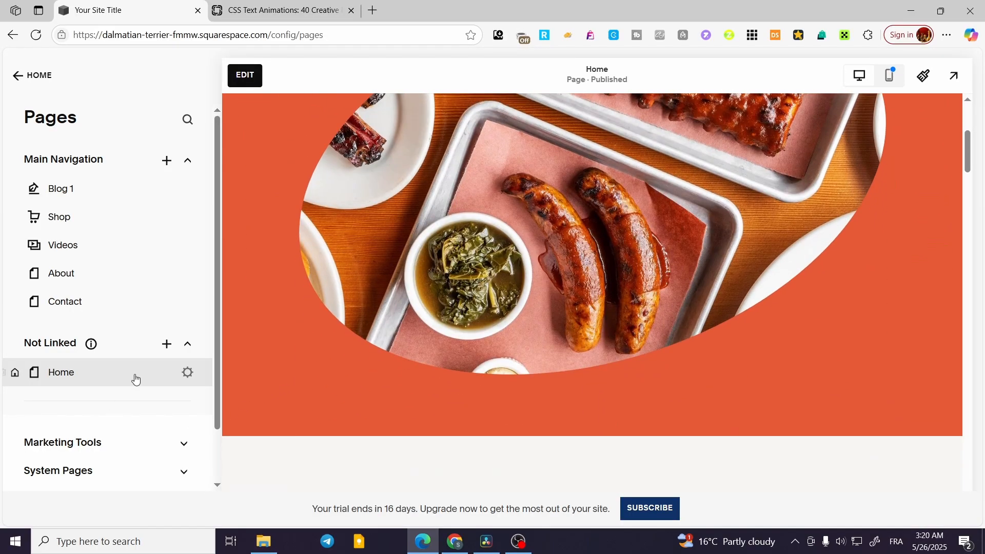
{"action": "scroll", "coordinate": [134, 377], "scroll_direction": "down", "scroll_amount": 1}
{"action": "scroll", "coordinate": [399, 388], "scroll_direction": "down", "scroll_amount": 3}
{"action": "scroll", "coordinate": [399, 389], "scroll_direction": "up", "scroll_amount": 5}
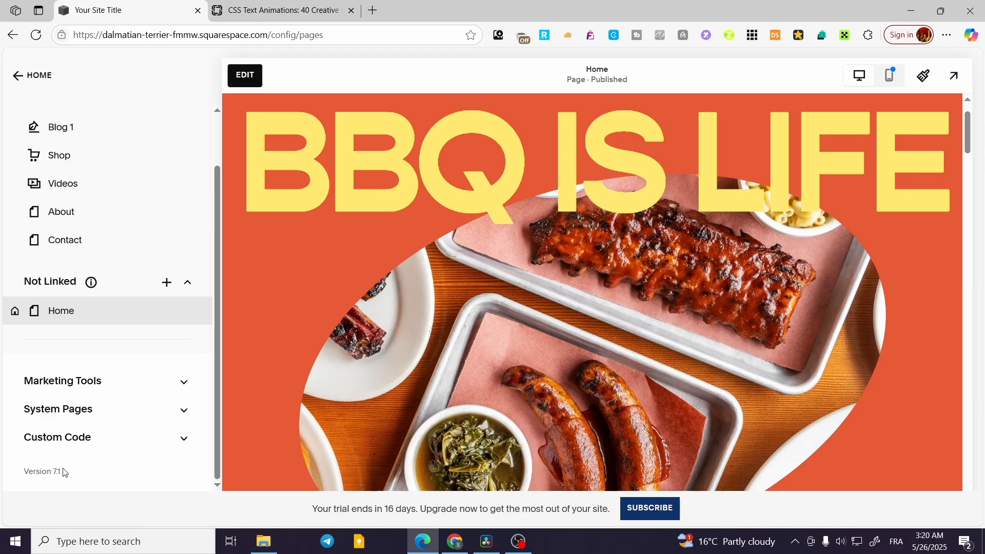
{"action": "left_click", "coordinate": [110, 444]}
{"action": "left_click", "coordinate": [49, 426]}
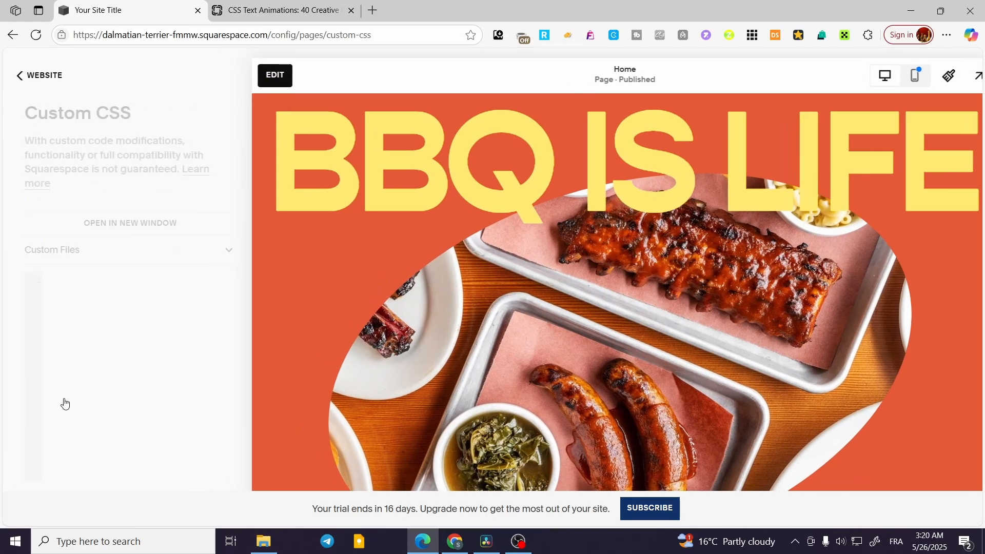
- Switch to the Prismic article on CSS text animations and skim its title and introduction
{"action": "left_click", "coordinate": [231, 5]}
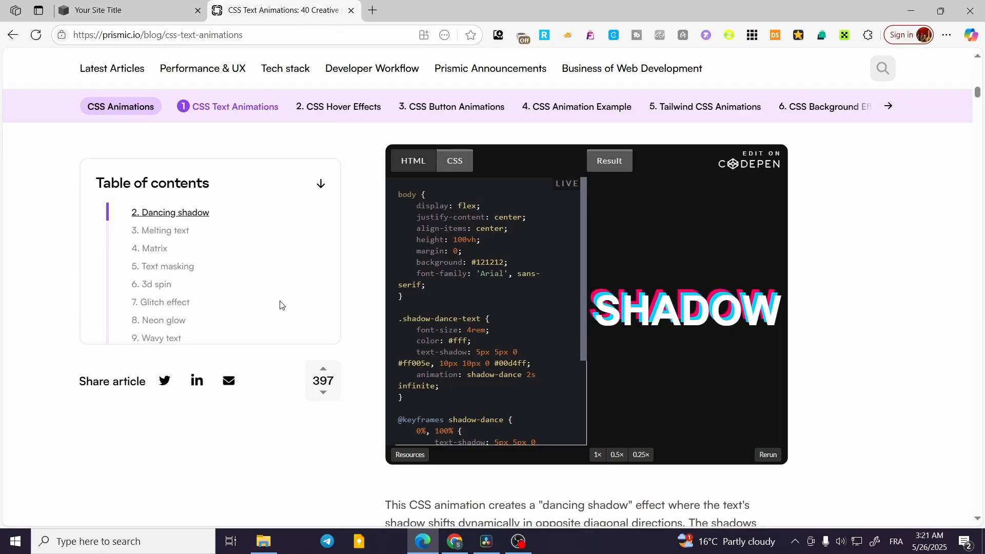
{"action": "scroll", "coordinate": [276, 324], "scroll_direction": "up", "scroll_amount": 10}
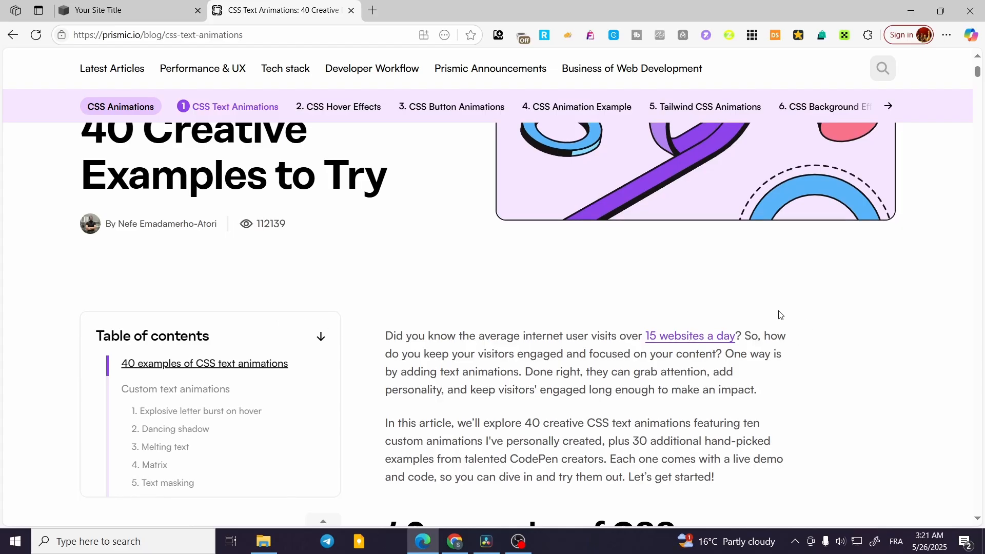
{"action": "scroll", "coordinate": [498, 315], "scroll_direction": "up", "scroll_amount": 5}
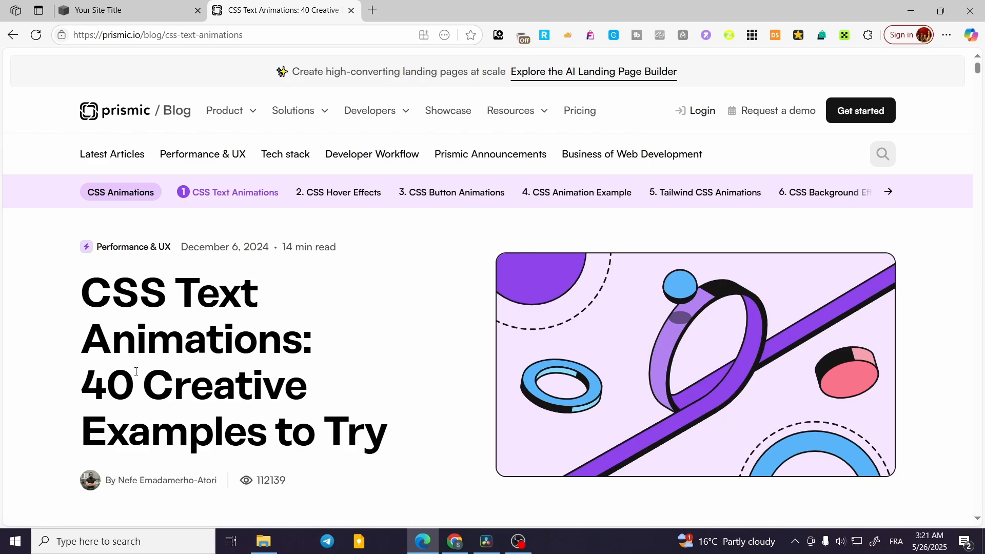
{"action": "scroll", "coordinate": [375, 358], "scroll_direction": "down", "scroll_amount": 1}
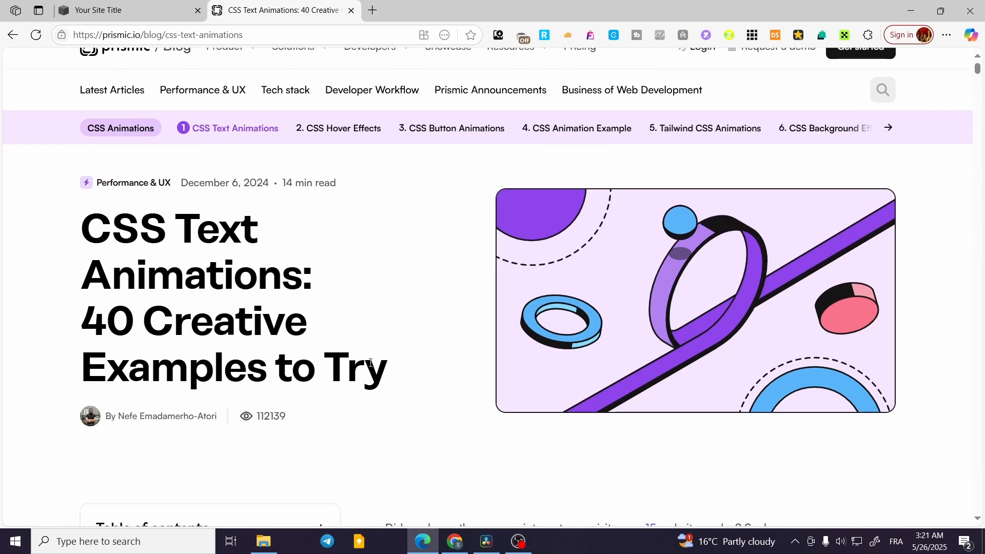
{"action": "scroll", "coordinate": [373, 361], "scroll_direction": "down", "scroll_amount": 5}
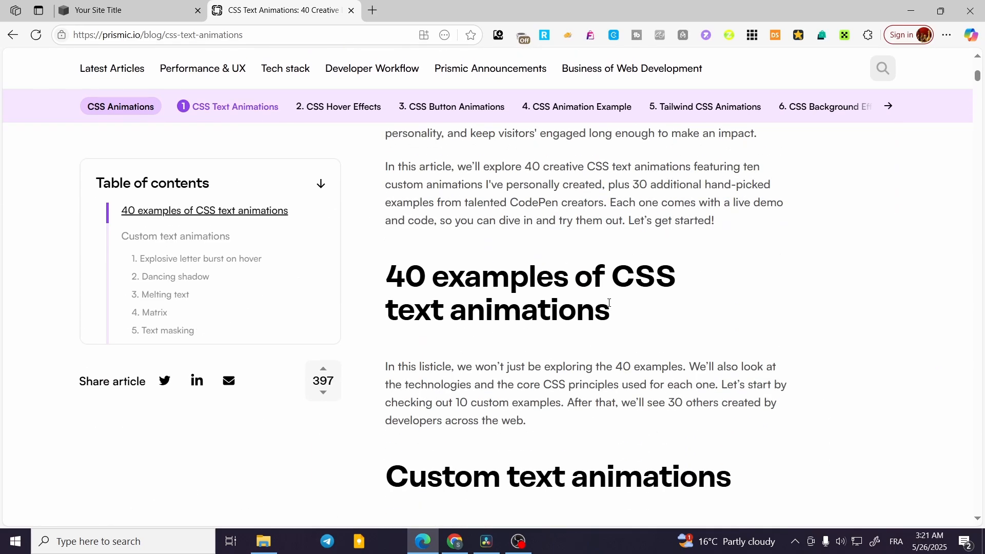
- Examine the "Explosive letter burst on hover" example with only its result displayed
{"action": "scroll", "coordinate": [608, 302], "scroll_direction": "down", "scroll_amount": 5}
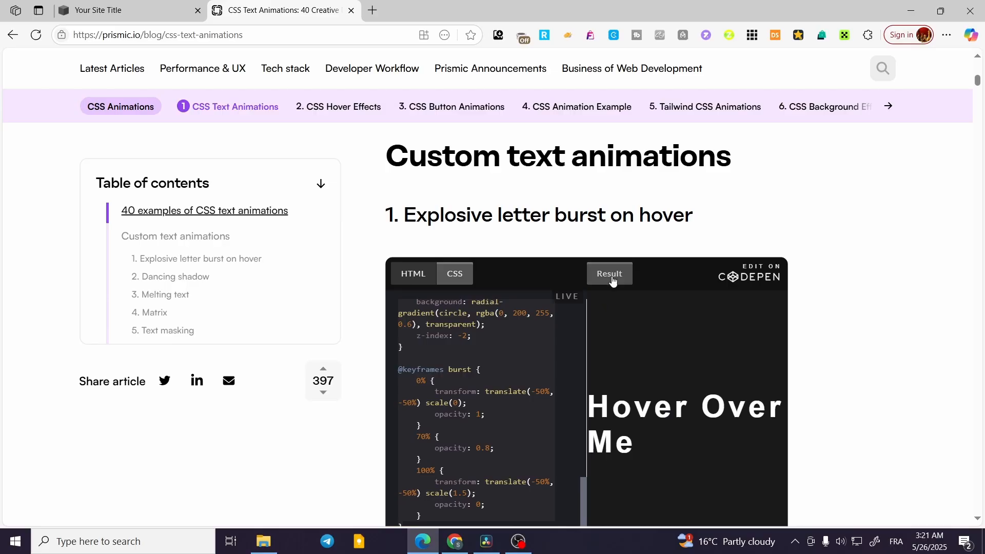
{"action": "left_click", "coordinate": [612, 280]}
{"action": "left_click", "coordinate": [616, 288]}
{"action": "left_click", "coordinate": [452, 276]}
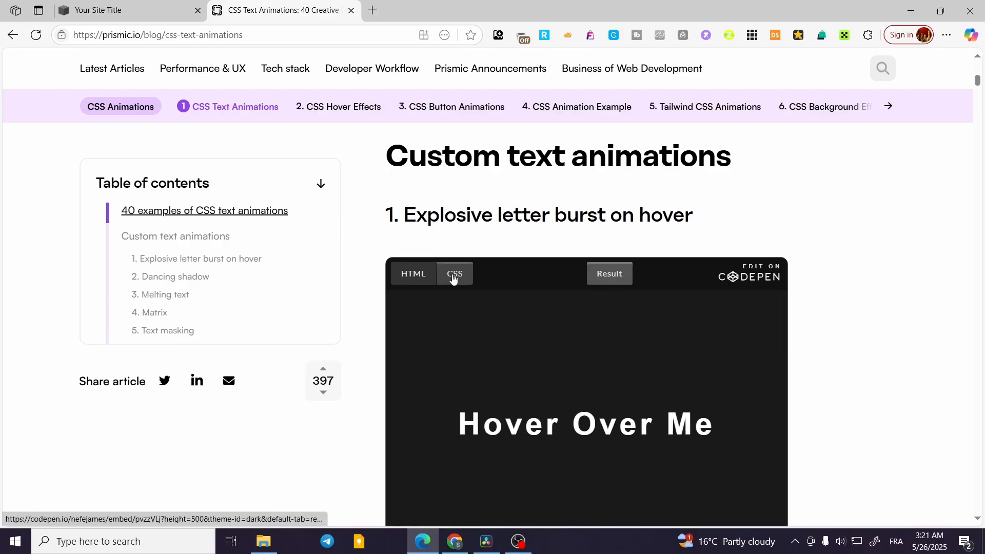
{"action": "scroll", "coordinate": [846, 317], "scroll_direction": "down", "scroll_amount": 1}
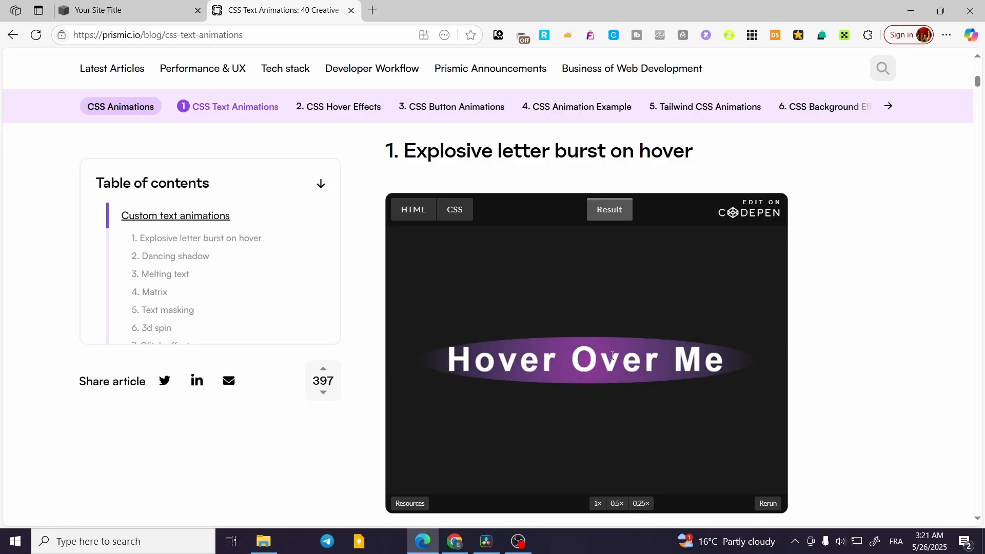
{"action": "scroll", "coordinate": [692, 337], "scroll_direction": "down", "scroll_amount": 1}
- View the "Dancing shadow" example, and examine the CSS code and full result of "Melting text"
{"action": "scroll", "coordinate": [853, 323], "scroll_direction": "down", "scroll_amount": 7}
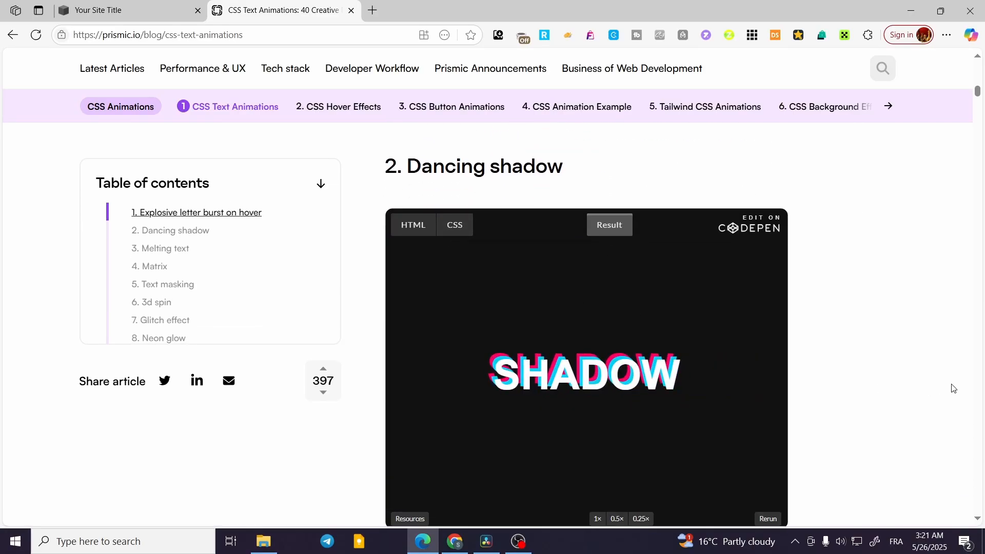
{"action": "scroll", "coordinate": [952, 388], "scroll_direction": "down", "scroll_amount": 8}
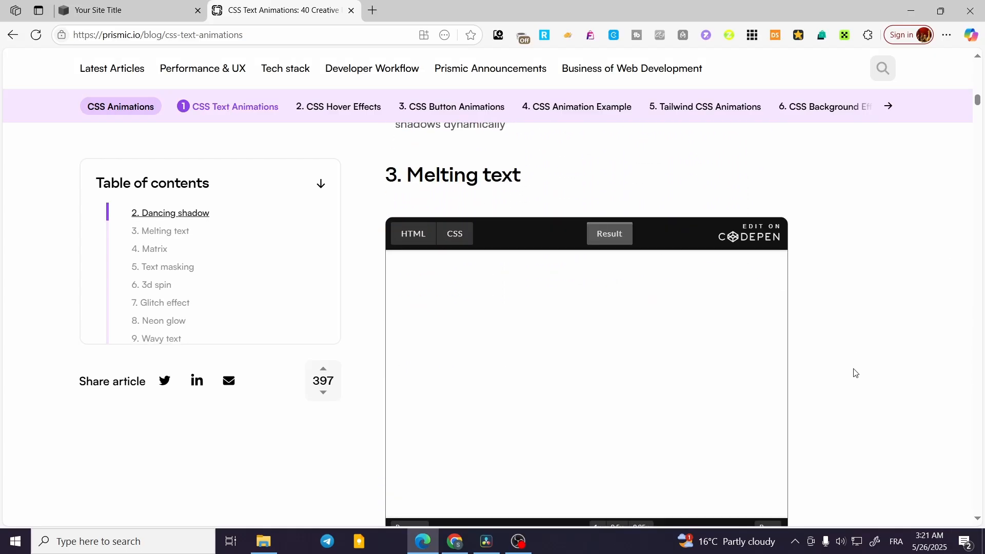
{"action": "left_click", "coordinate": [452, 212]}
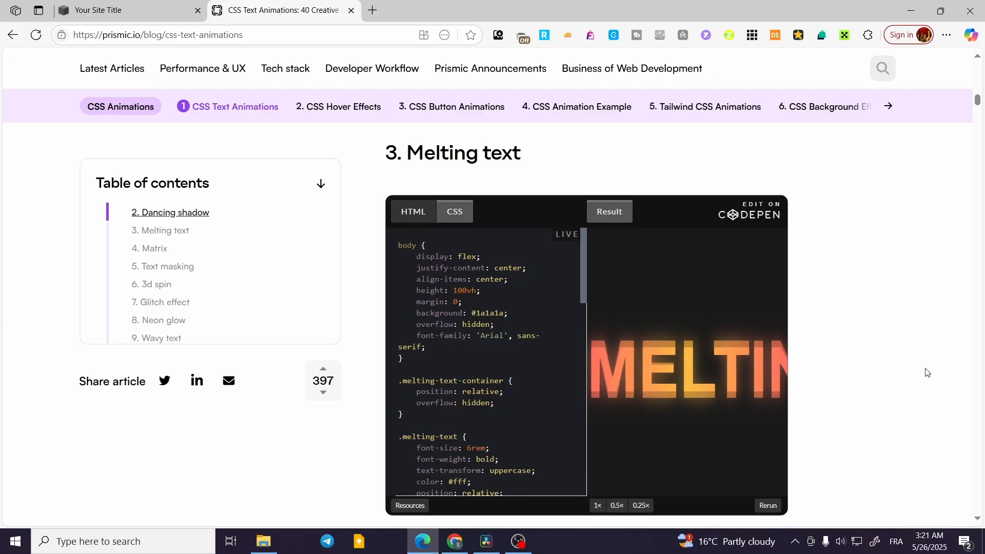
{"action": "left_click", "coordinate": [609, 212]}
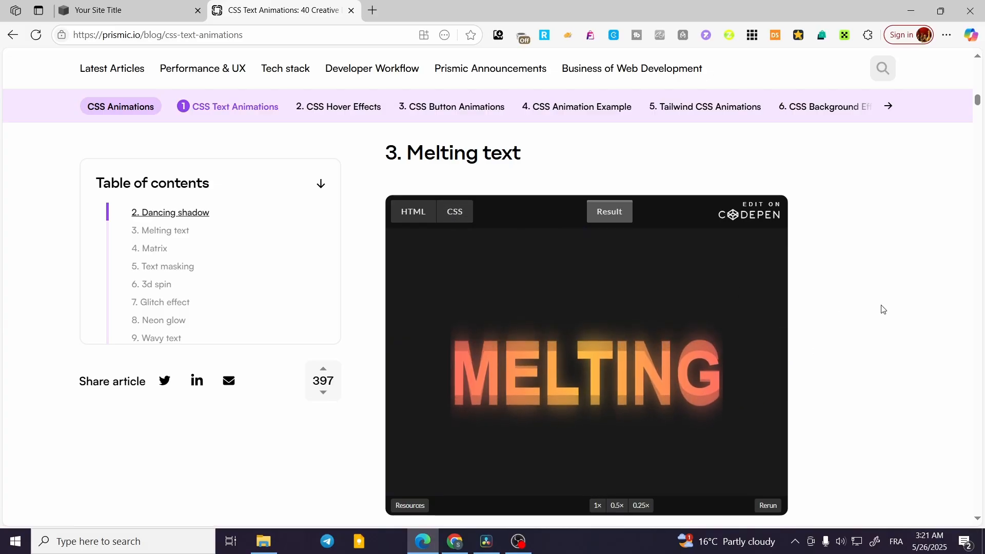
- Examine the CSS code of the "Matrix" text animation example alongside its result
{"action": "scroll", "coordinate": [880, 310], "scroll_direction": "down", "scroll_amount": 3}
{"action": "scroll", "coordinate": [880, 310], "scroll_direction": "down", "scroll_amount": 6}
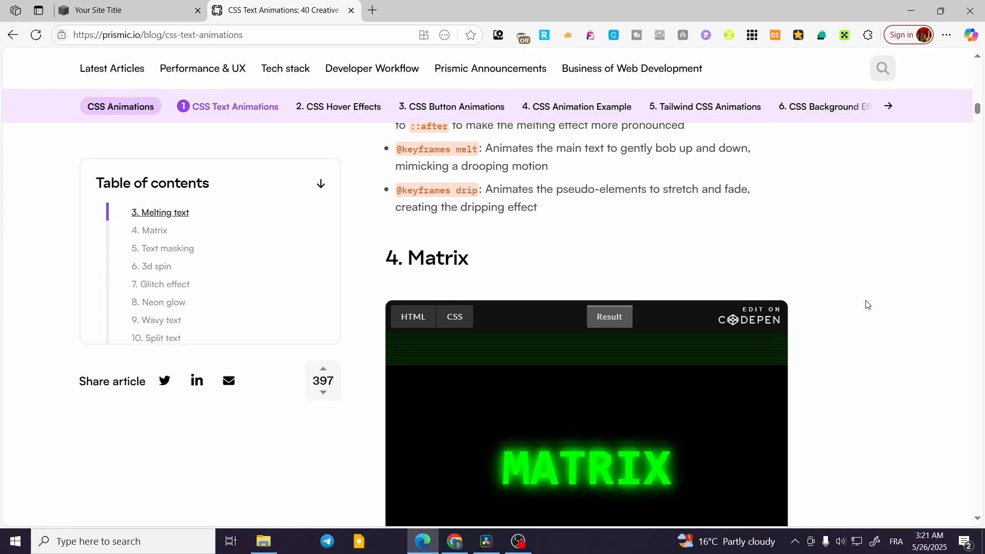
{"action": "scroll", "coordinate": [867, 313], "scroll_direction": "down", "scroll_amount": 1}
{"action": "left_click", "coordinate": [454, 252]}
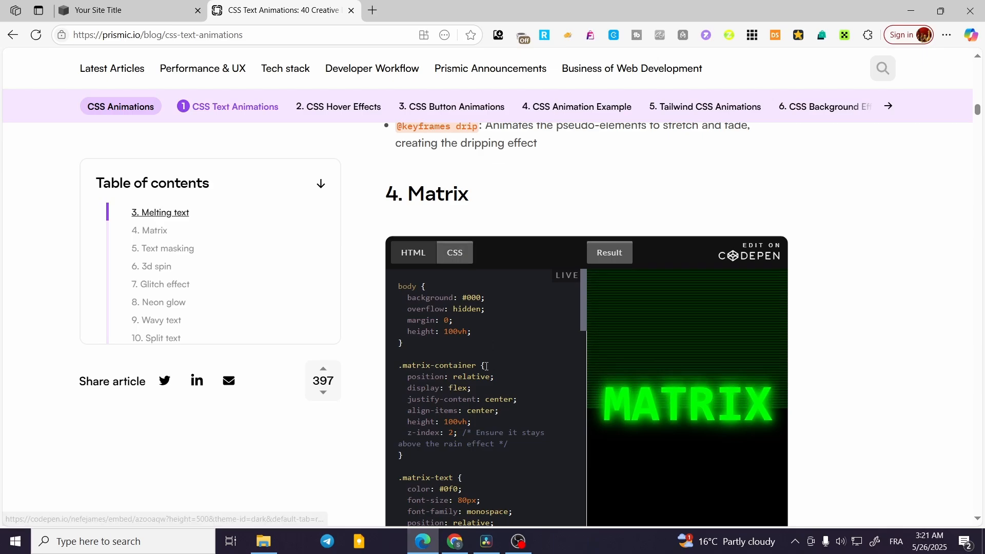
{"action": "left_click", "coordinate": [455, 252]}
- Show the CSS code of the "Text masking" example next to its result
{"action": "scroll", "coordinate": [849, 297], "scroll_direction": "down", "scroll_amount": 8}
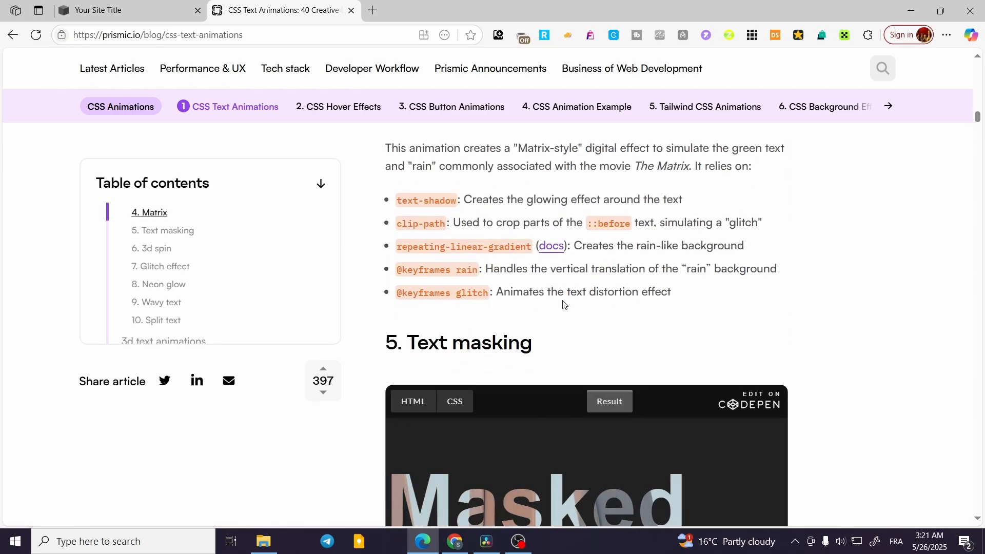
{"action": "scroll", "coordinate": [550, 302], "scroll_direction": "down", "scroll_amount": 4}
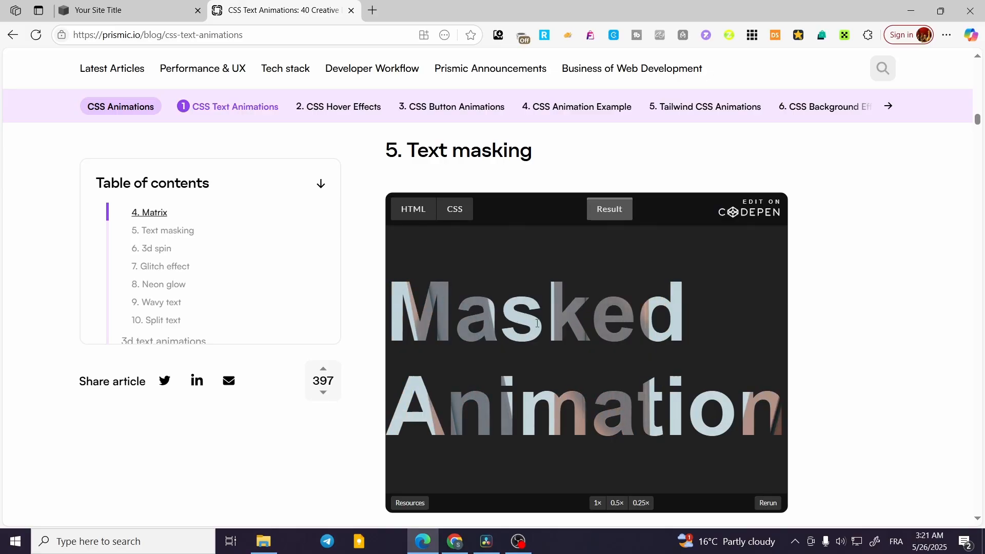
{"action": "left_click", "coordinate": [455, 208]}
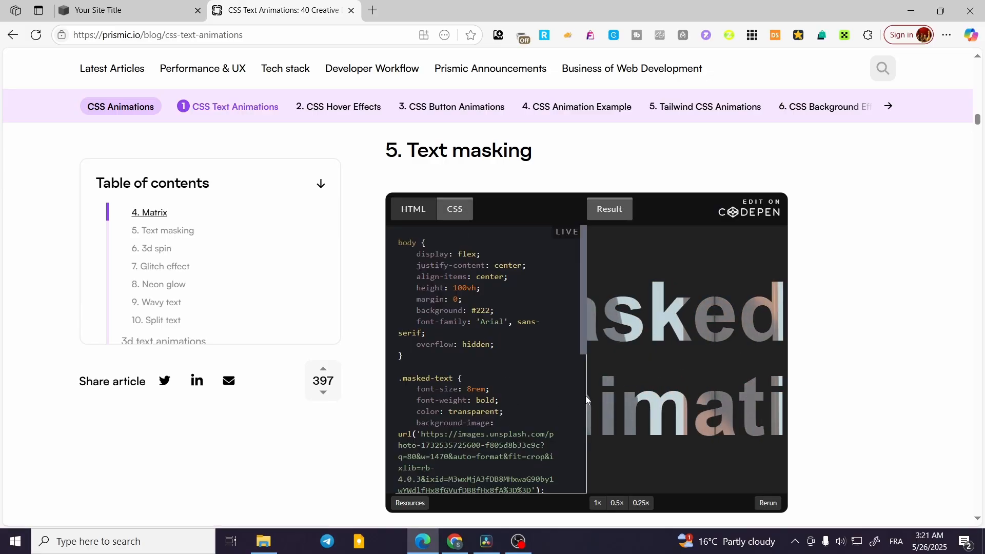
- Close the "Text masking" code view and examine the full result, plus the "3d spin", "Glitch effect" and "Neon glow" examples
{"action": "left_click", "coordinate": [463, 217]}
{"action": "scroll", "coordinate": [920, 332], "scroll_direction": "down", "scroll_amount": 8}
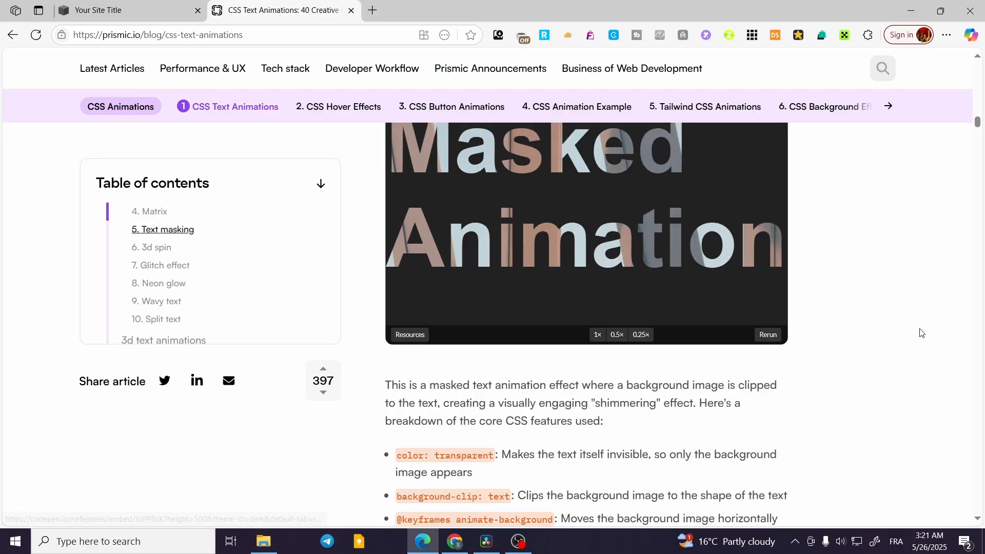
{"action": "scroll", "coordinate": [811, 332], "scroll_direction": "down", "scroll_amount": 4}
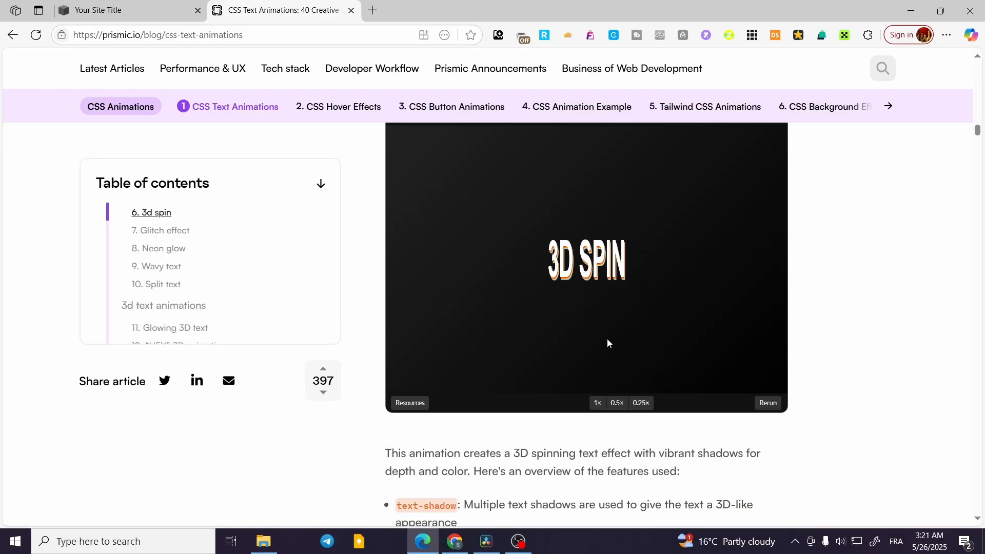
{"action": "scroll", "coordinate": [744, 359], "scroll_direction": "down", "scroll_amount": 3}
{"action": "scroll", "coordinate": [514, 369], "scroll_direction": "down", "scroll_amount": 5}
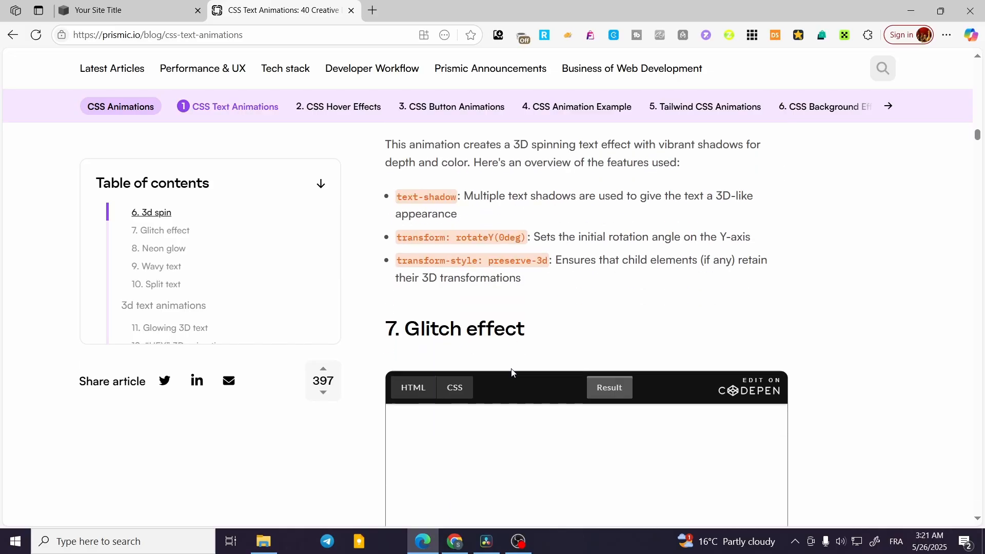
{"action": "scroll", "coordinate": [781, 341], "scroll_direction": "down", "scroll_amount": 2}
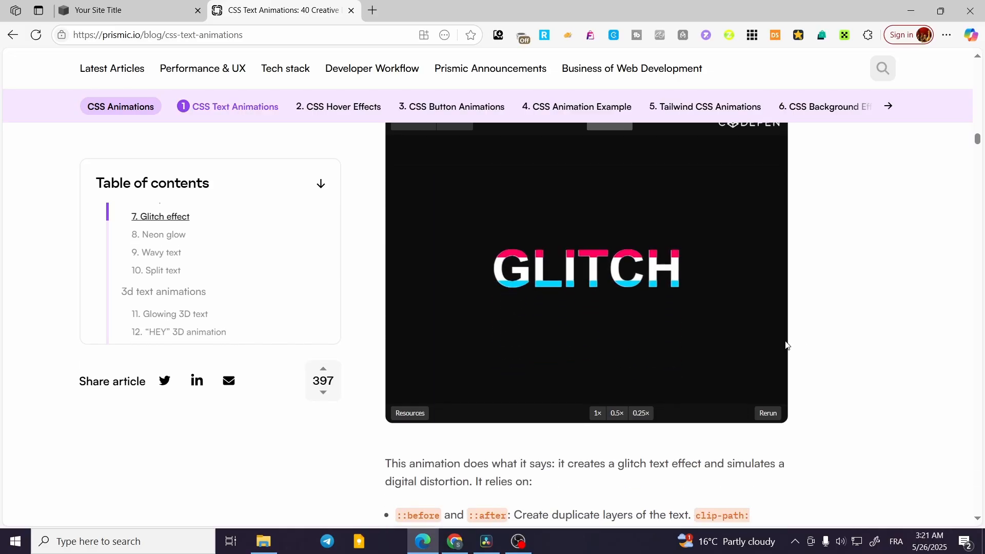
{"action": "scroll", "coordinate": [820, 346], "scroll_direction": "down", "scroll_amount": 10}
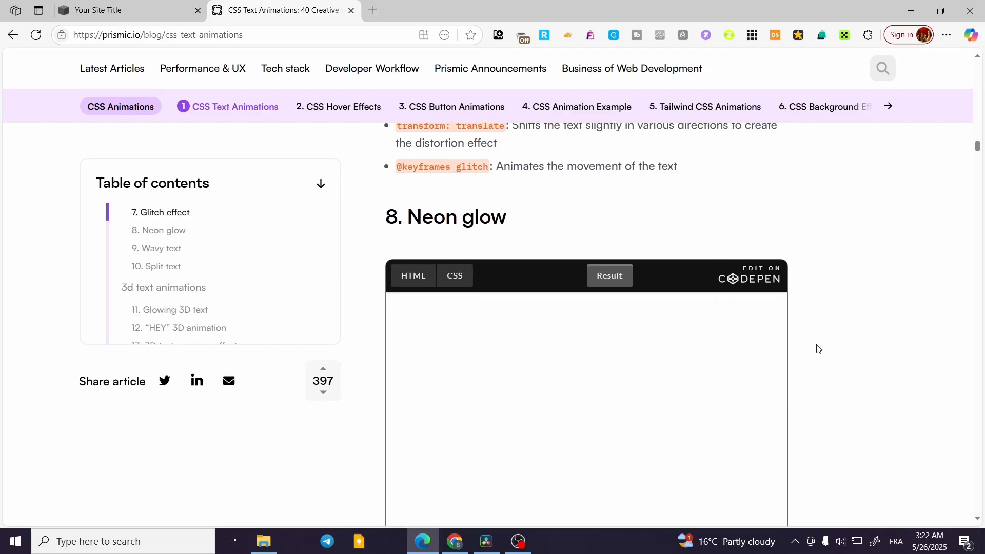
{"action": "scroll", "coordinate": [682, 367], "scroll_direction": "down", "scroll_amount": 2}
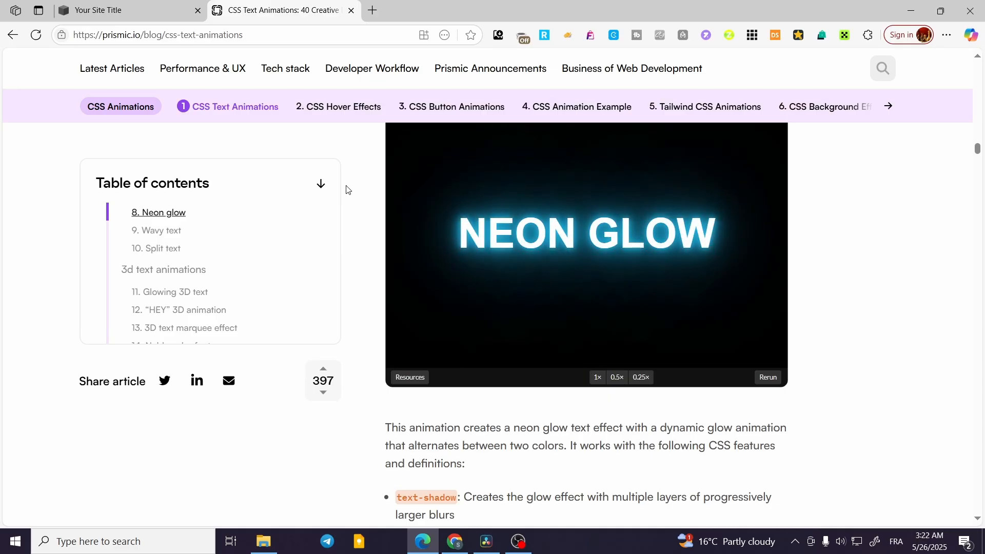
- Show the CSS code of the "Neon glow" example and select it from the body rule through the glow keyframes
{"action": "scroll", "coordinate": [374, 208], "scroll_direction": "up", "scroll_amount": 3}
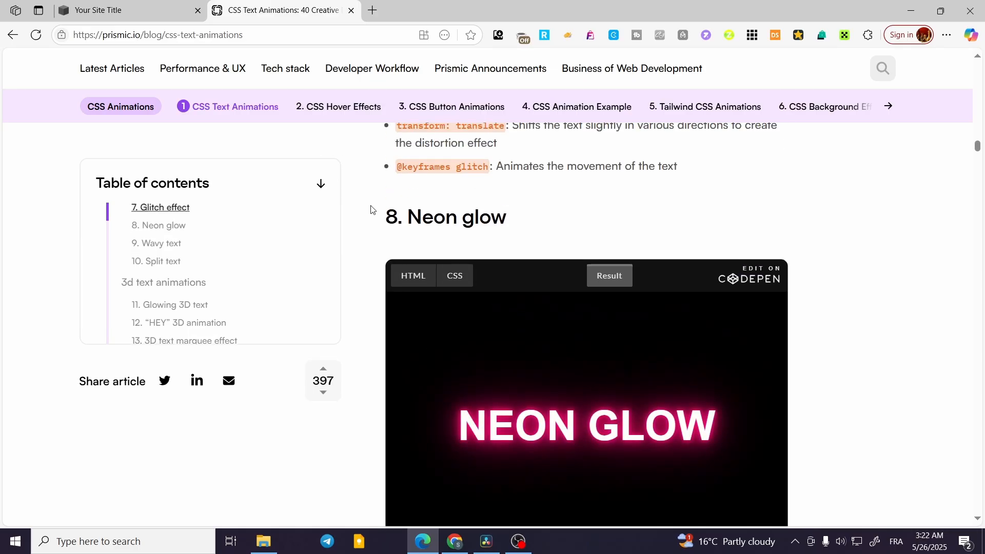
{"action": "left_click", "coordinate": [454, 276]}
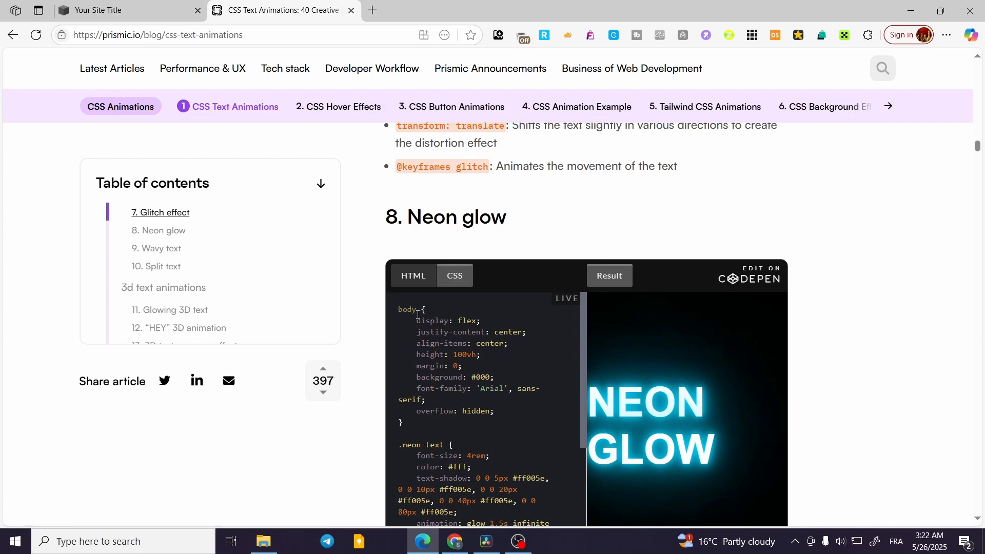
{"action": "left_click_drag", "start_coordinate": [398, 310], "coordinate": [518, 457]}
{"action": "scroll", "coordinate": [490, 343], "scroll_direction": "down", "scroll_amount": 1}
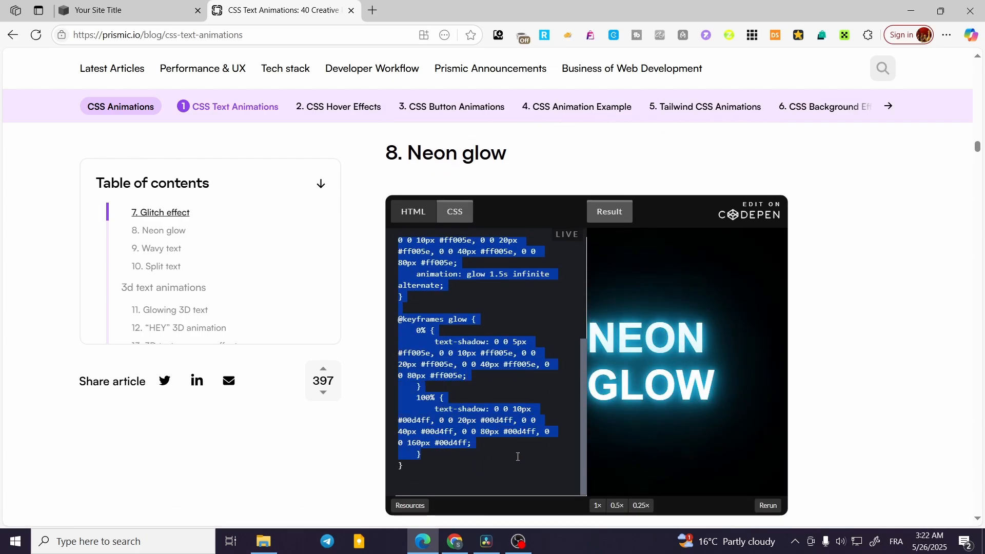
{"action": "left_click", "coordinate": [269, 183]}
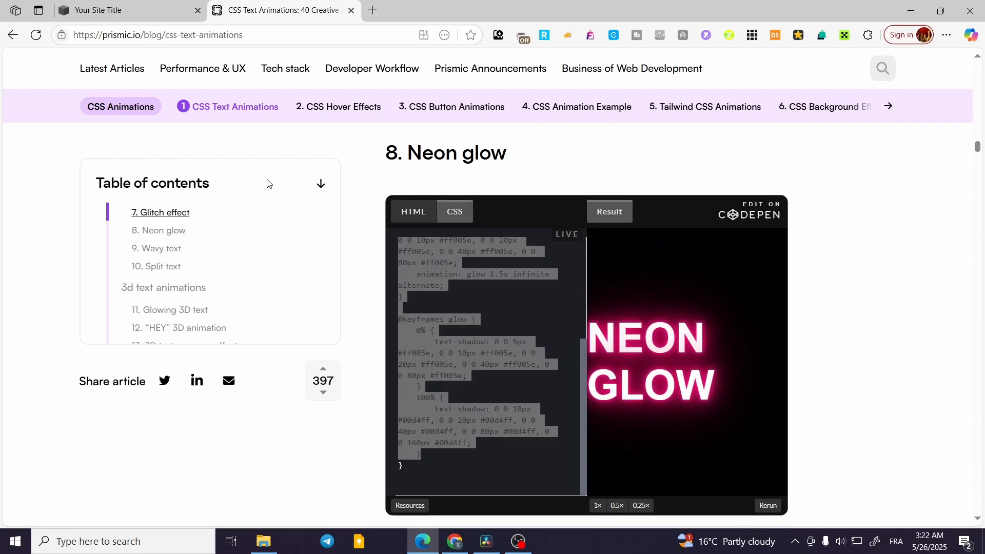
- Check the Custom CSS editor in the Squarespace tab, then return to the Prismic article and display only the "Neon glow" result
{"action": "left_click", "coordinate": [128, 11]}
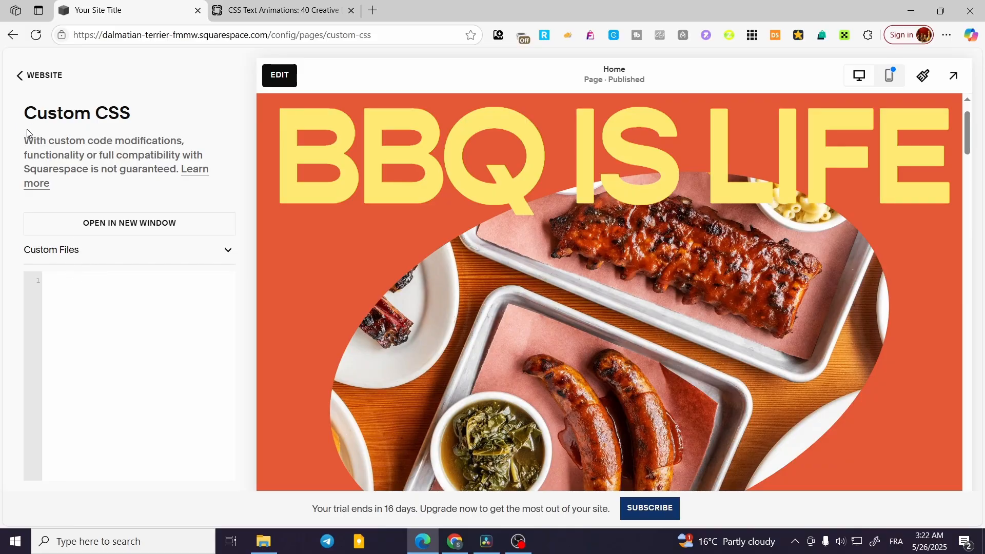
{"action": "left_click", "coordinate": [258, 6]}
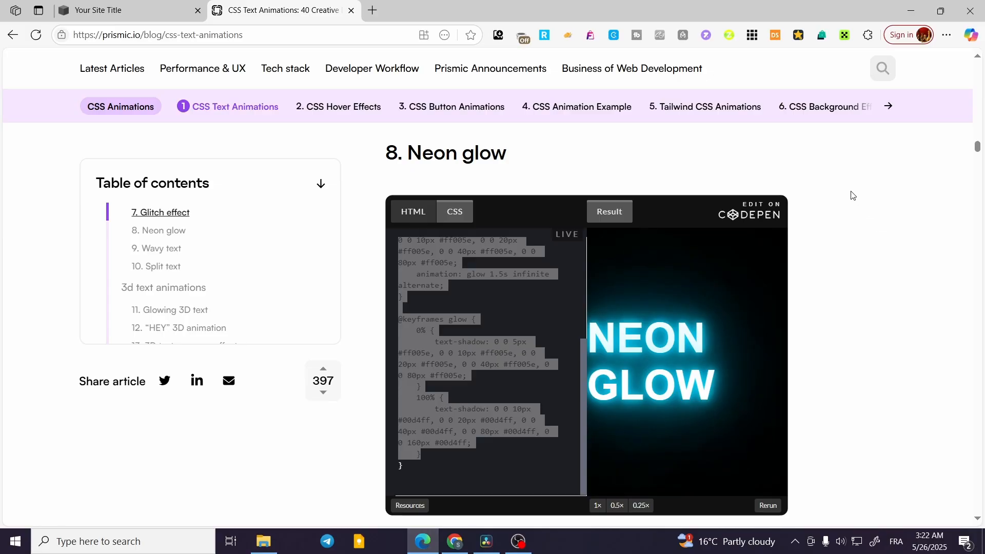
{"action": "left_click", "coordinate": [609, 211]}
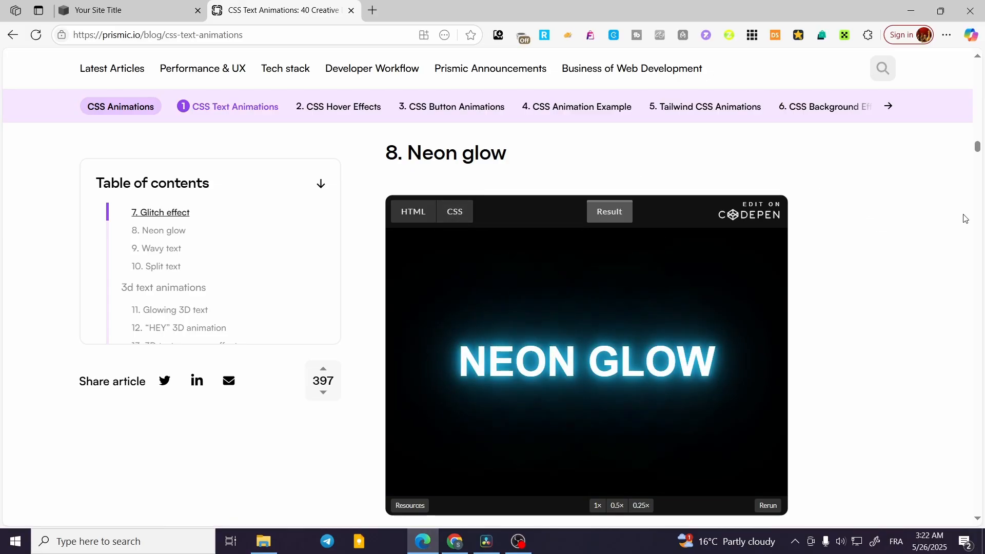